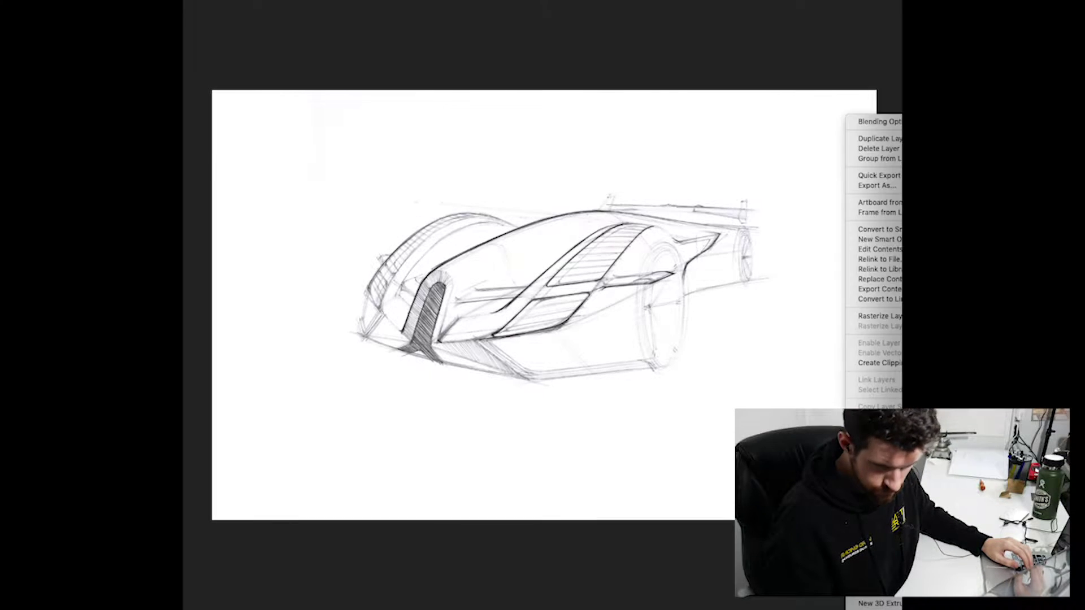
Step: Dismiss the layer options menu so the pencil car sketch is shown on the white canvas
{"action": "key", "text": "Escape"}
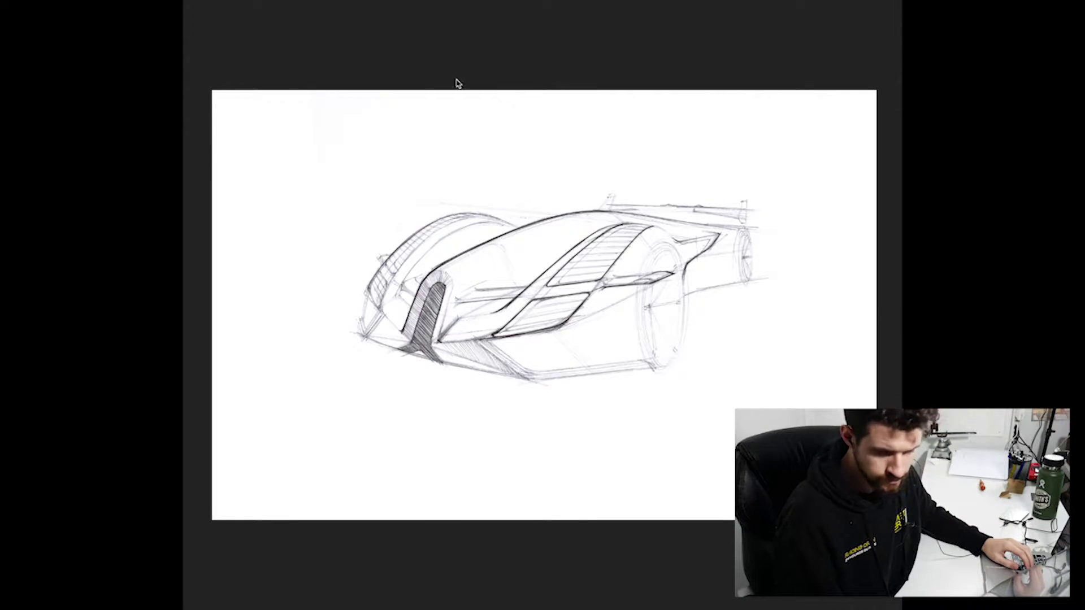
Step: Flip the canvas horizontally and warp the car's lower-left area and rear
{"action": "left_click", "coordinate": [480, 96]}
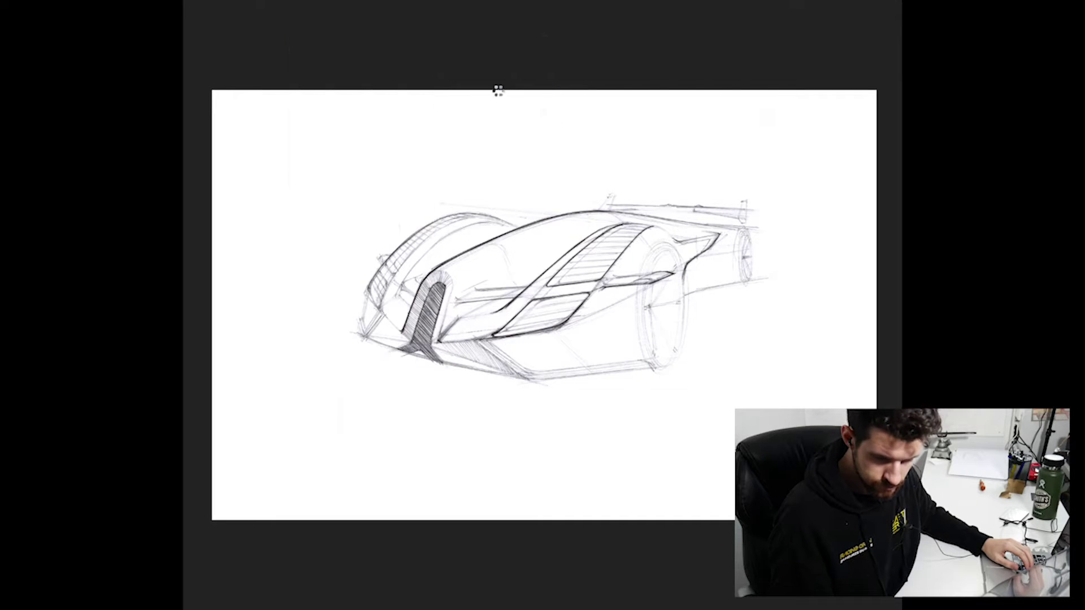
{"action": "left_click", "coordinate": [419, 186]}
{"action": "left_click_drag", "start_coordinate": [357, 458], "coordinate": [373, 455]}
{"action": "left_click_drag", "start_coordinate": [757, 341], "coordinate": [776, 423]}
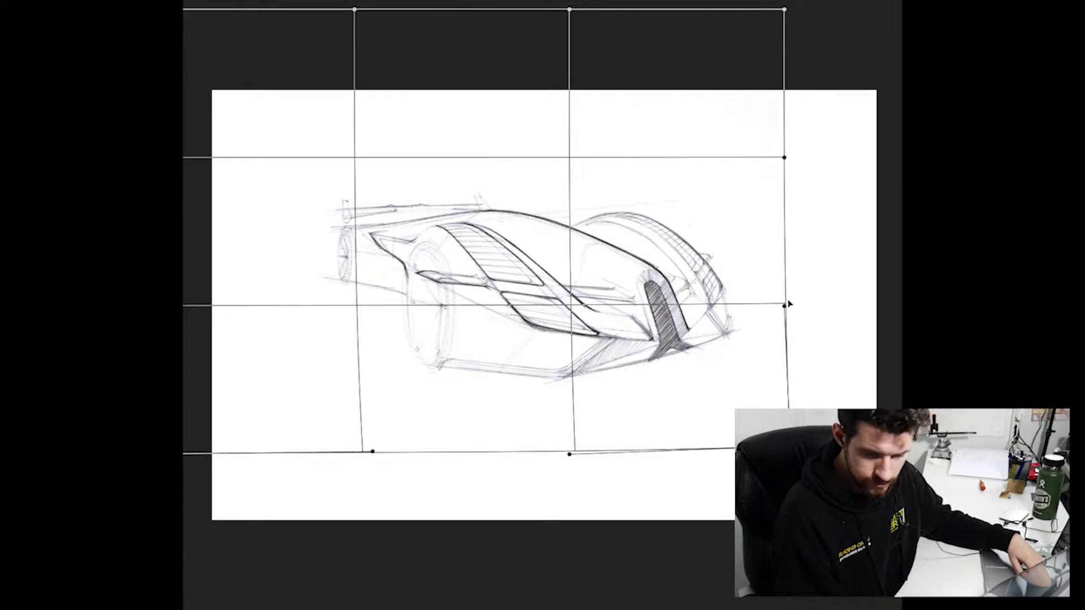
{"action": "key", "text": "ctrl+minus"}
{"action": "key", "text": "ctrl+minus"}
{"action": "key", "text": "ctrl+plus"}
{"action": "key", "text": "ctrl+plus"}
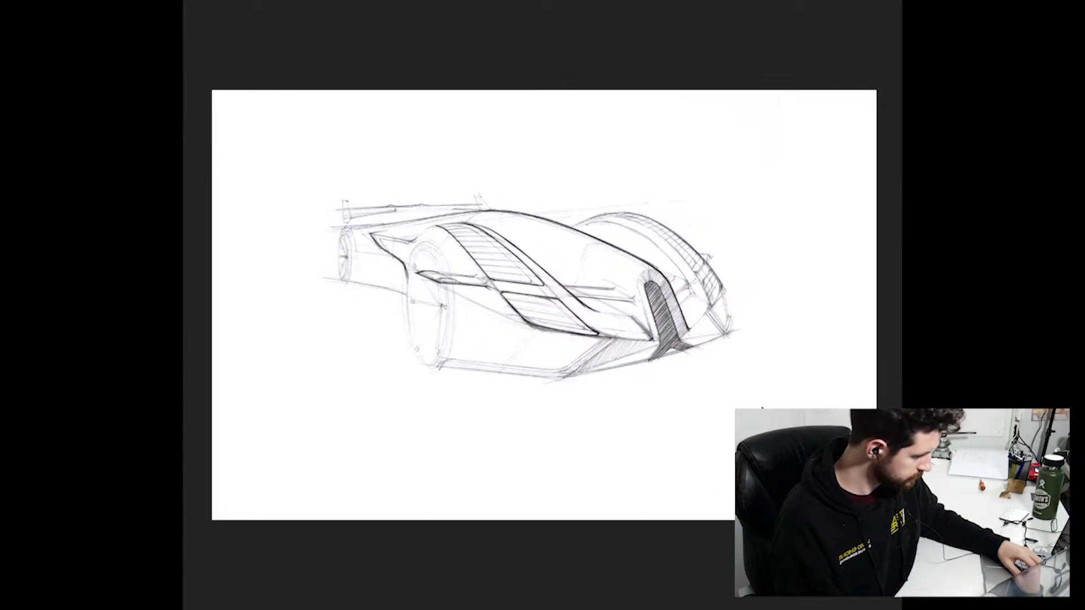
Step: Warp the sketch a second time and zoom in on the grille and side intake
{"action": "left_click", "coordinate": [280, 1]}
{"action": "left_click", "coordinate": [452, 271]}
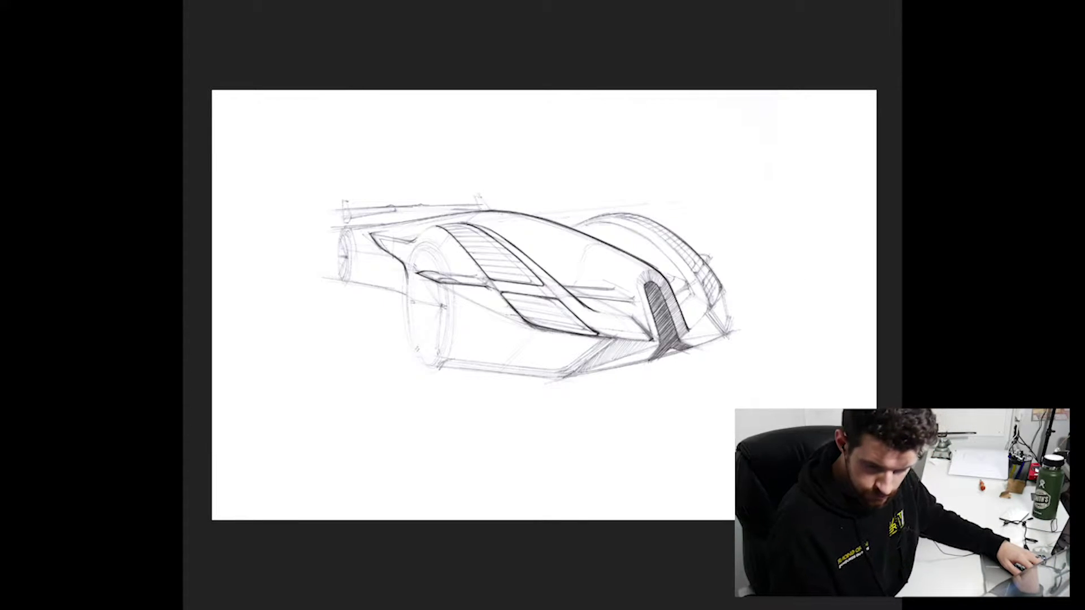
{"action": "key", "text": "ctrl+plus"}
{"action": "key", "text": "ctrl+minus"}
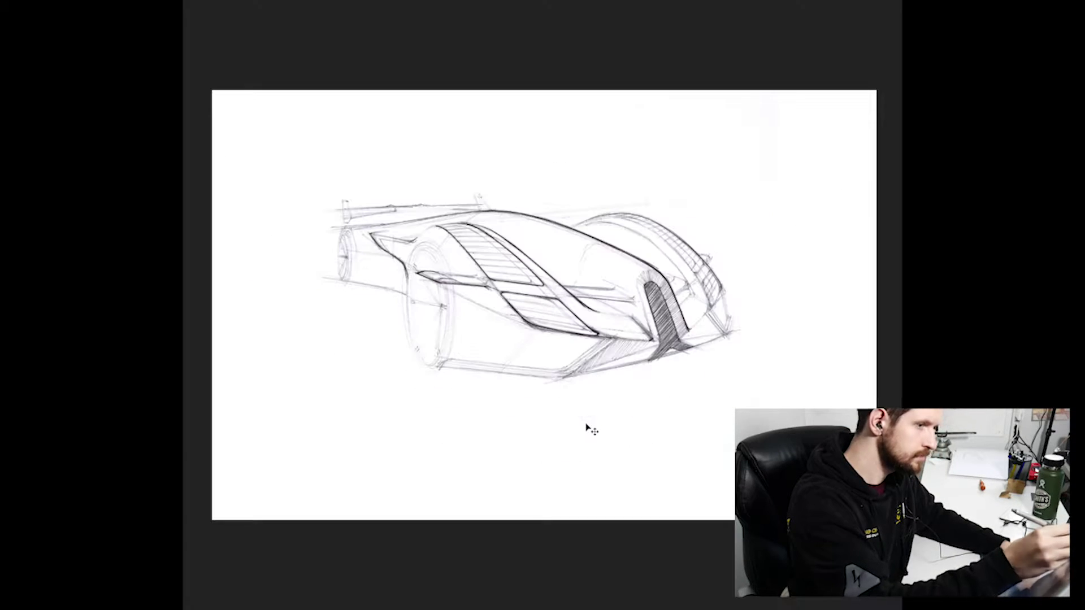
{"action": "key", "text": "ctrl+plus"}
{"action": "key", "text": "ctrl+plus"}
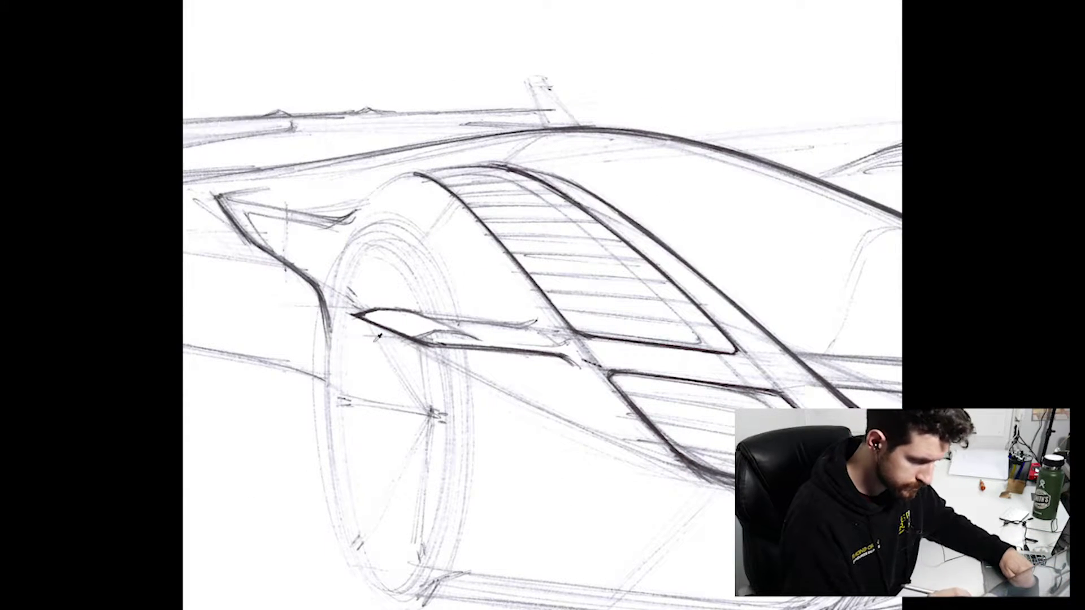
{"action": "key", "text": "ctrl+minus"}
{"action": "key", "text": "ctrl+minus"}
{"action": "key", "text": "ctrl+minus"}
{"action": "key", "text": "ctrl+minus"}
{"action": "key", "text": "ctrl+minus"}
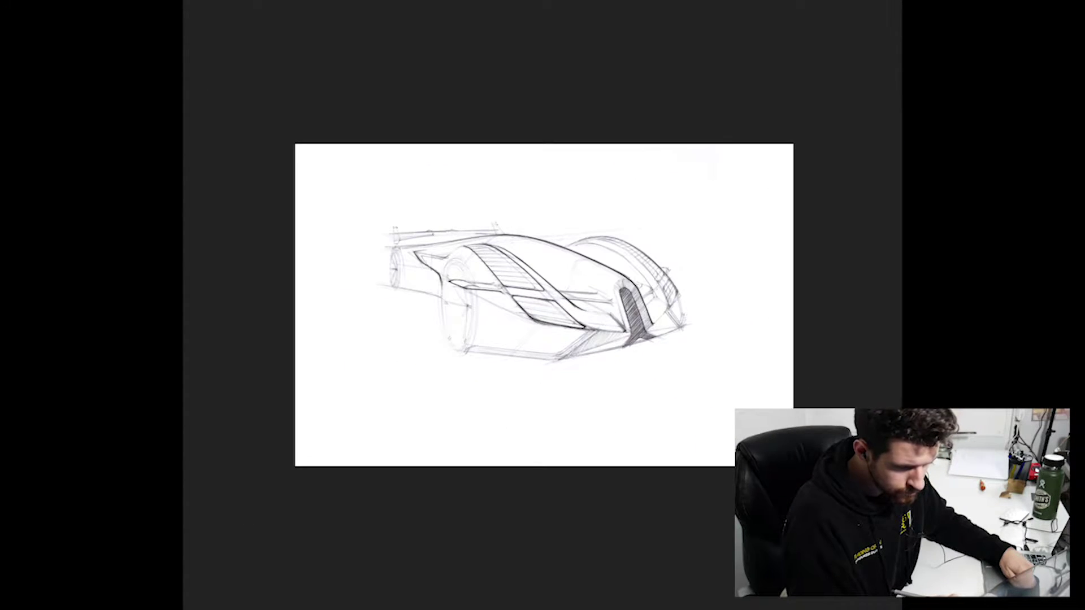
{"action": "key", "text": "ctrl+plus"}
{"action": "key", "text": "ctrl+plus"}
{"action": "key", "text": "ctrl+plus"}
{"action": "key", "text": "ctrl+plus"}
{"action": "key", "text": "ctrl+plus"}
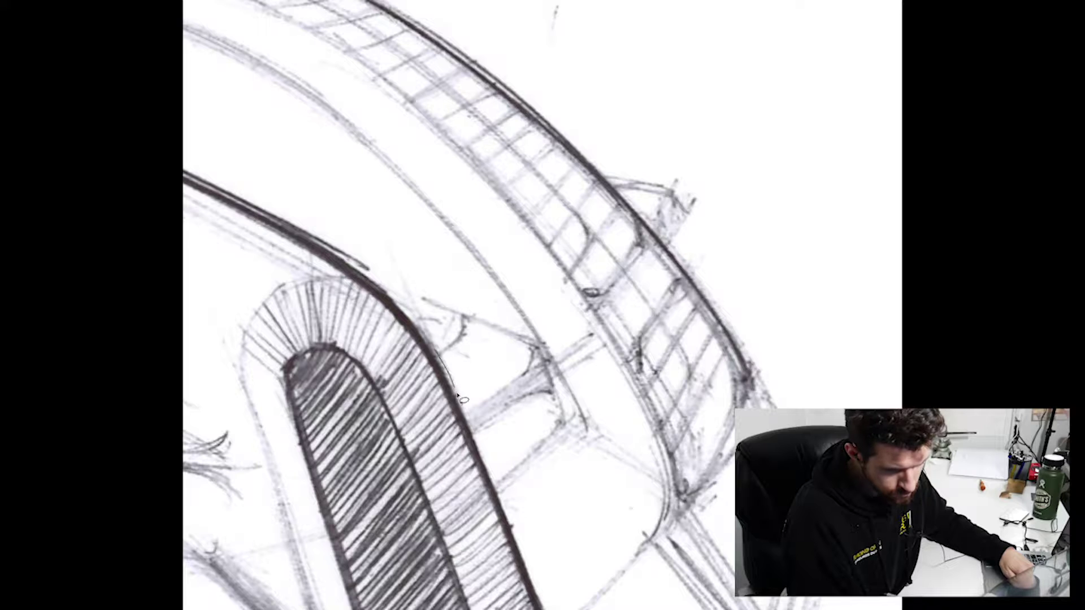
Step: Free-transform the small area beside the intake, then flip the canvas back
{"action": "left_click_drag", "start_coordinate": [428, 284], "coordinate": [431, 287]}
{"action": "key", "text": "ctrl+t"}
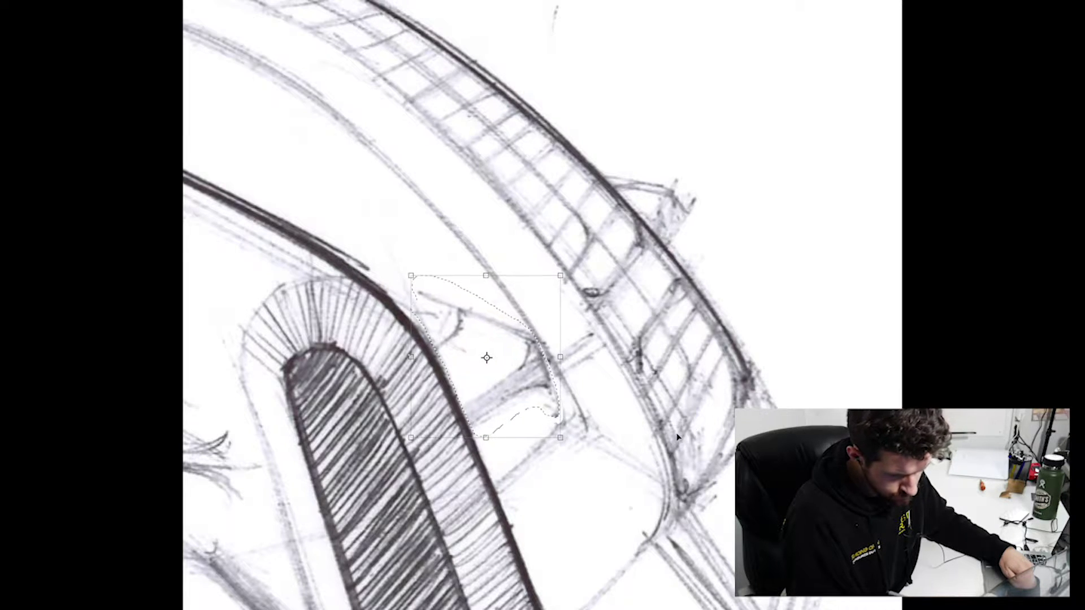
{"action": "key", "text": "ctrl+minus"}
{"action": "key", "text": "ctrl+minus"}
{"action": "key", "text": "ctrl+minus"}
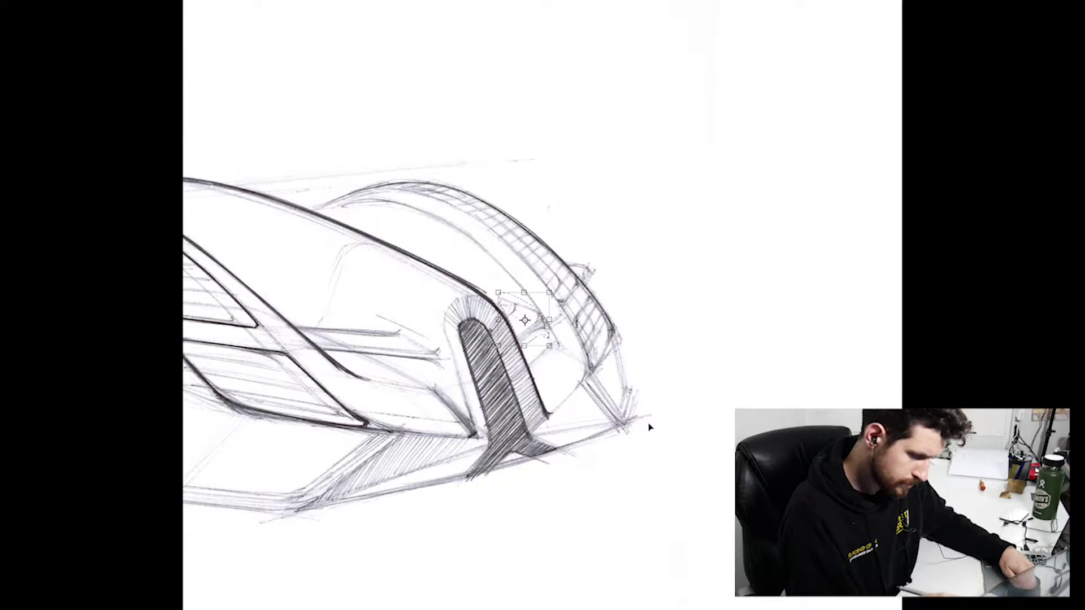
{"action": "key", "text": "ctrl+minus"}
{"action": "key", "text": "ctrl+minus"}
{"action": "key", "text": "ctrl+minus"}
{"action": "key", "text": "ctrl+plus"}
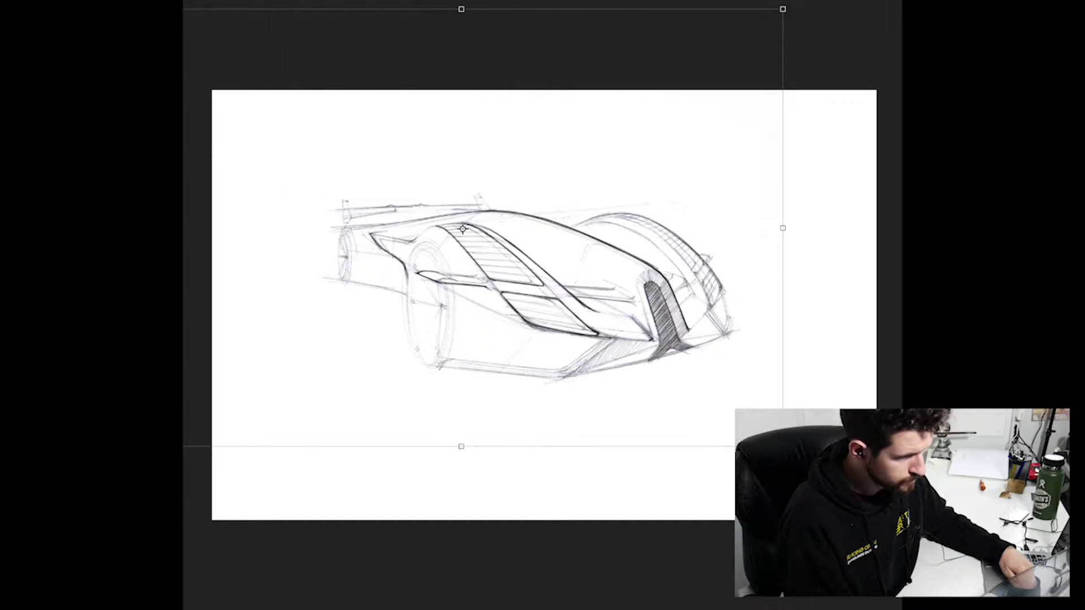
{"action": "key", "text": "h"}
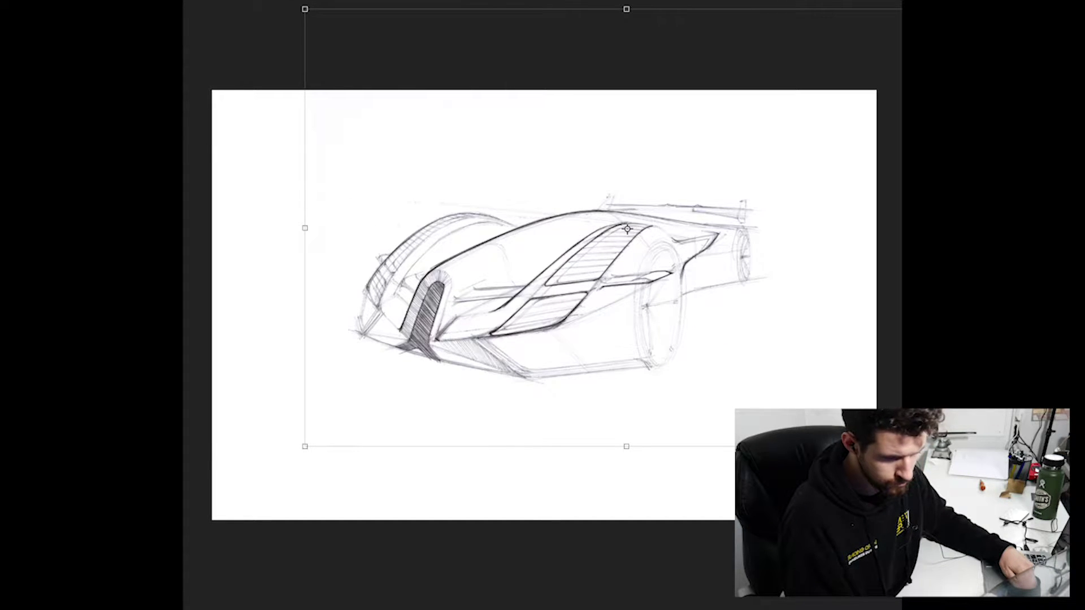
{"action": "key", "text": "Return"}
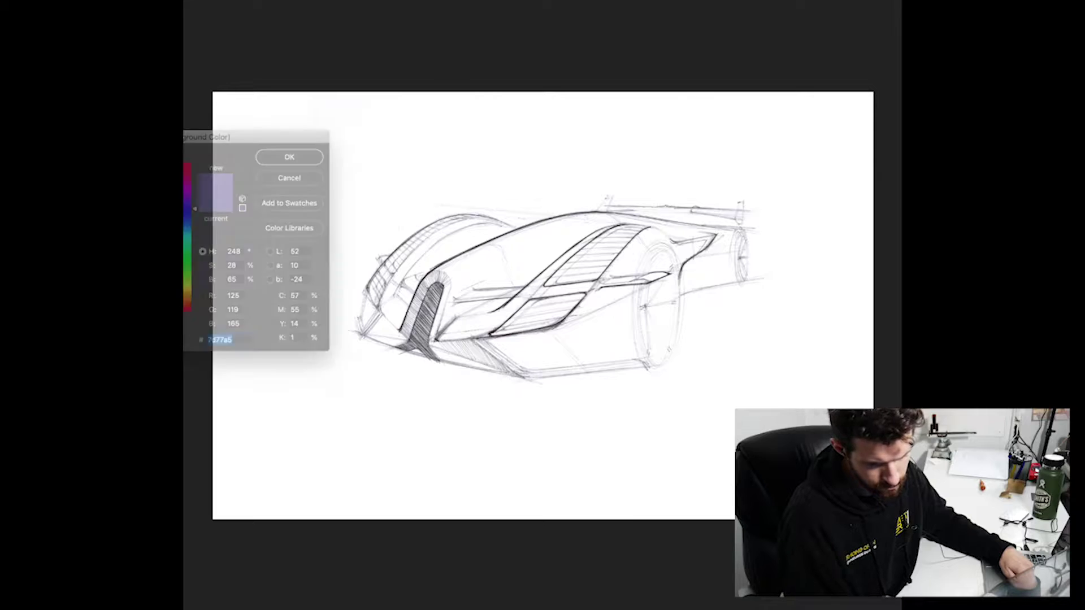
Step: Fill the background layer with blue, then refill it with a duller purple
{"action": "left_click_drag", "start_coordinate": [266, 133], "coordinate": [552, 274]}
{"action": "key", "text": "Return"}
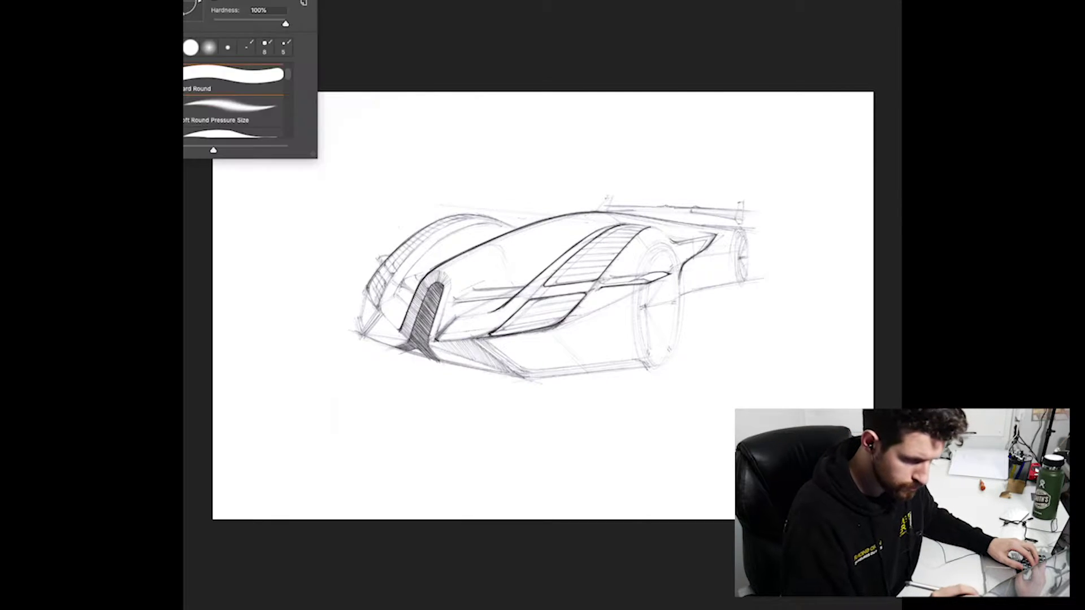
{"action": "key", "text": "alt+BackSpace"}
{"action": "key", "text": "ctrl+BackSpace"}
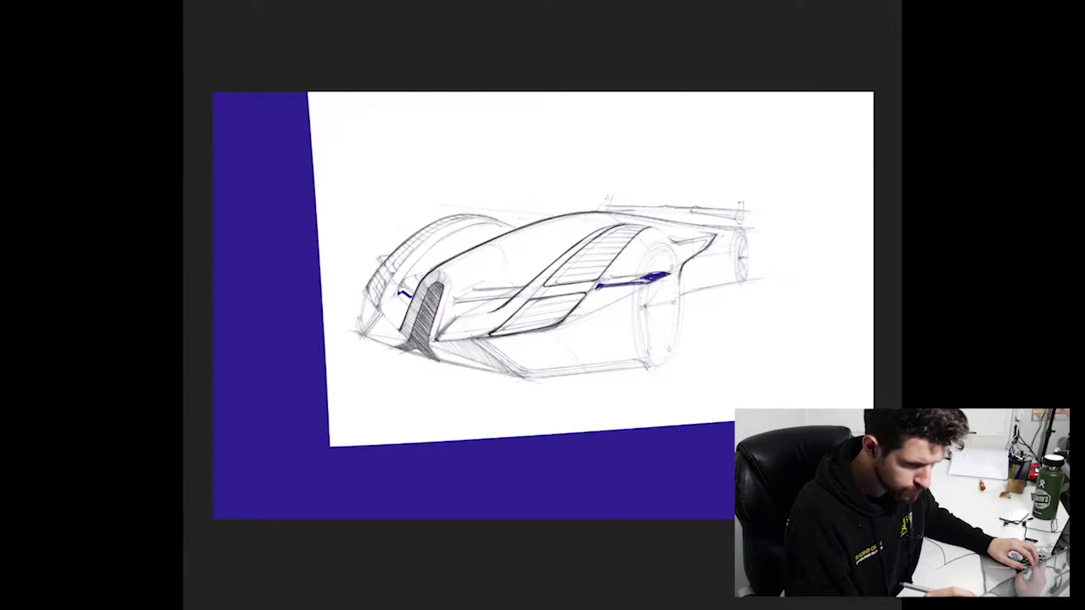
{"action": "left_click", "coordinate": [364, 392]}
{"action": "key", "text": "Return"}
{"action": "key", "text": "ctrl+BackSpace"}
Step: Refill the background with a darker blue and set the sketch layer to Multiply
{"action": "key", "text": "F12"}
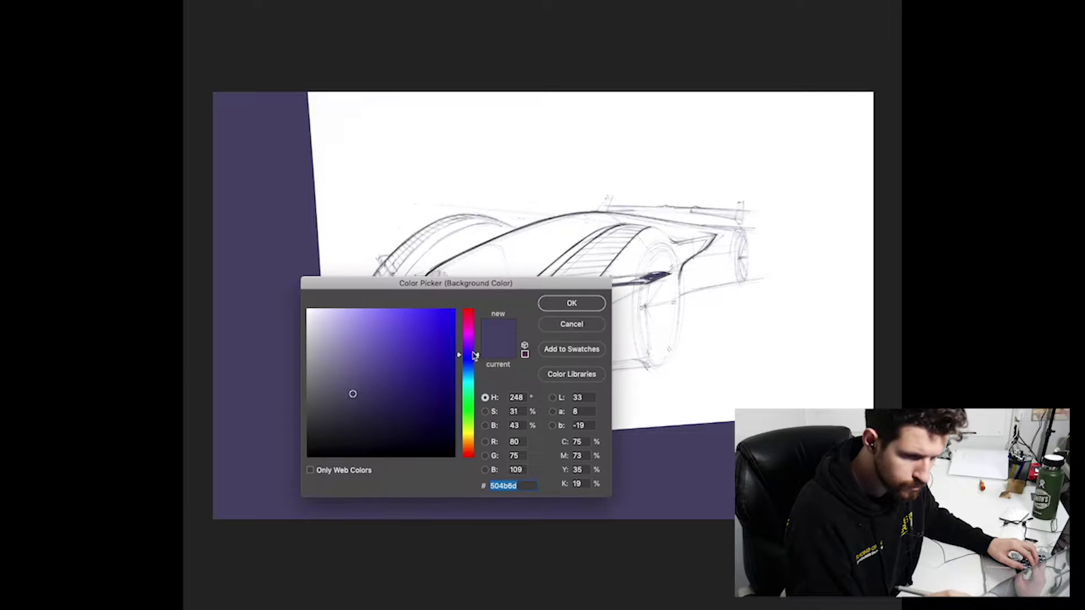
{"action": "left_click", "coordinate": [374, 402]}
{"action": "key", "text": "Return"}
{"action": "key", "text": "ctrl+BackSpace"}
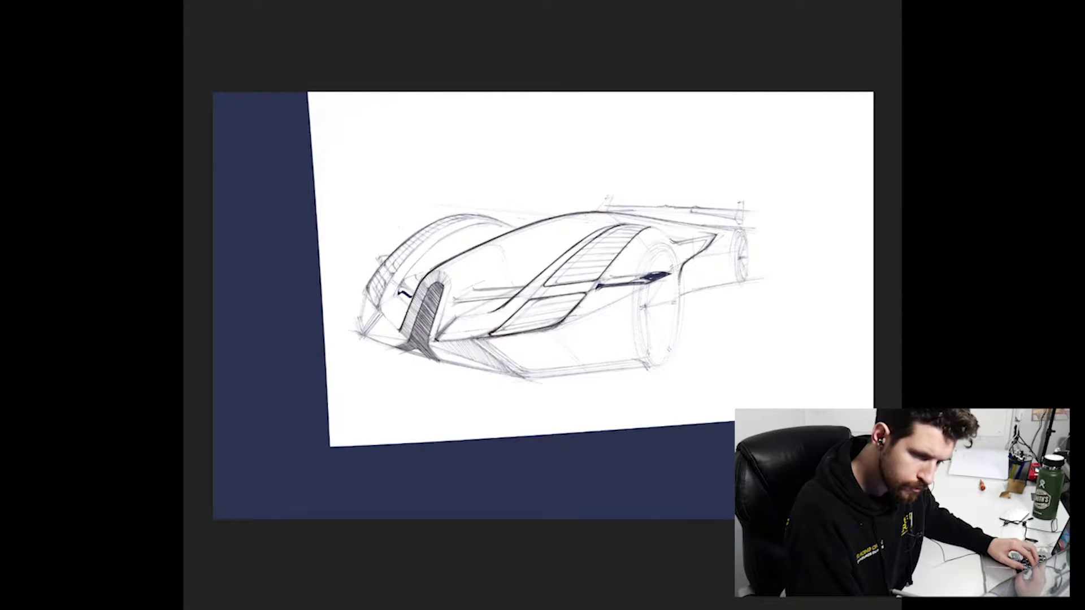
{"action": "key", "text": "shift+alt+m"}
Step: Change the background to blue-grey #5a6586 and brush a soft stroke with a large soft brush
{"action": "key", "text": "F12"}
{"action": "left_click", "coordinate": [355, 379]}
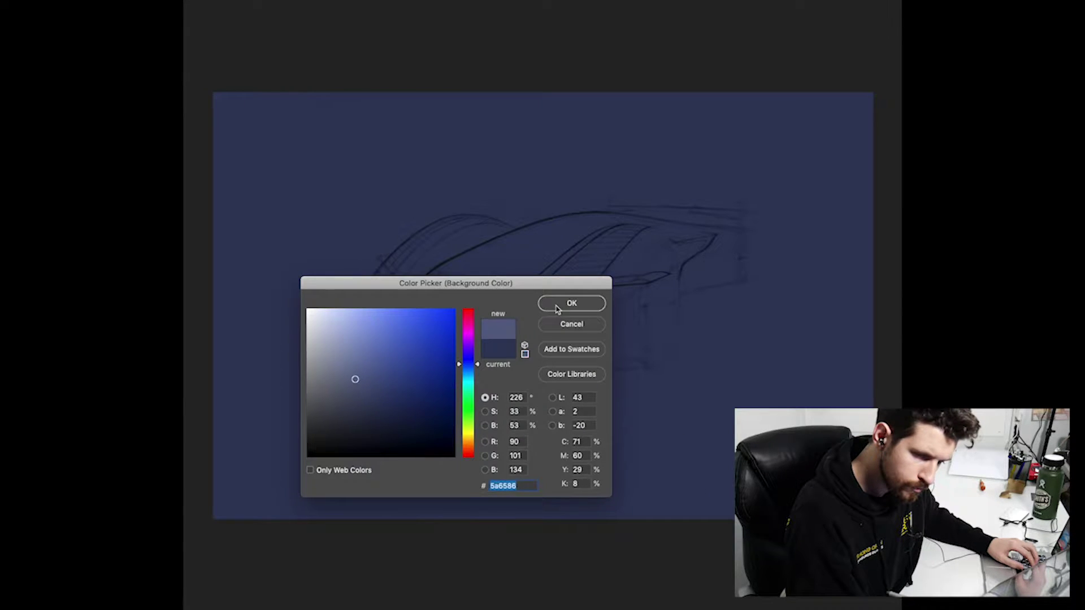
{"action": "left_click", "coordinate": [377, 369]}
{"action": "key", "text": "Return"}
{"action": "right_click", "coordinate": [266, 68]}
{"action": "key", "text": "Return"}
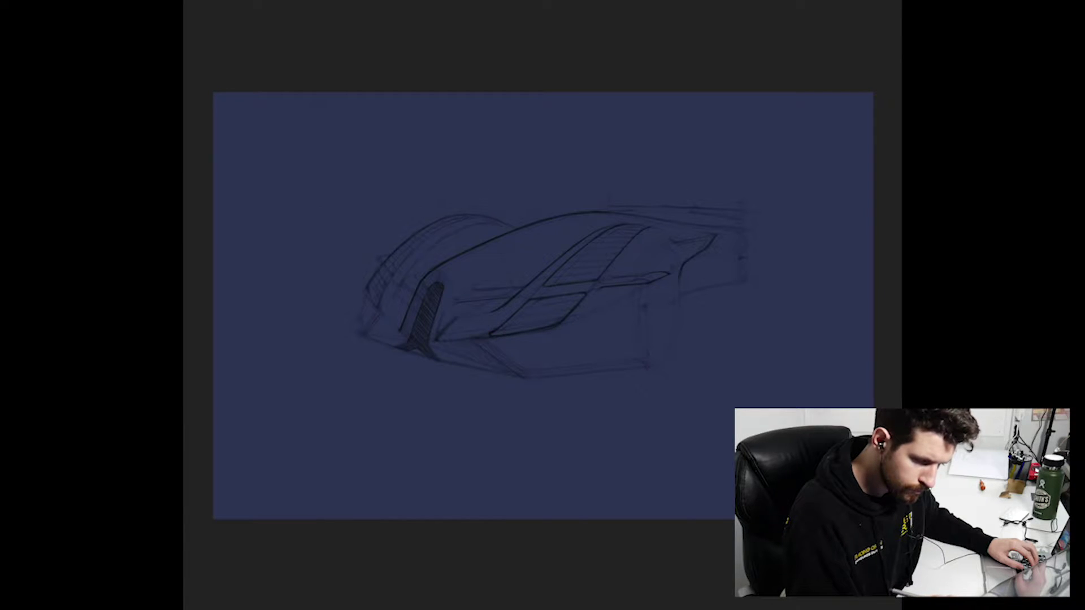
{"action": "mouse_move", "coordinate": [647, 324]}
{"action": "left_mouse_down"}
{"action": "mouse_move", "coordinate": [676, 288]}
{"action": "mouse_move", "coordinate": [699, 294]}
{"action": "mouse_move", "coordinate": [562, 346]}
{"action": "mouse_move", "coordinate": [690, 286]}
{"action": "left_mouse_up"}
Step: Undo the stray stroke and darken the canvas and glow around the car's outline
{"action": "key", "text": "ctrl+z"}
{"action": "left_click_drag", "start_coordinate": [569, 400], "coordinate": [339, 315]}
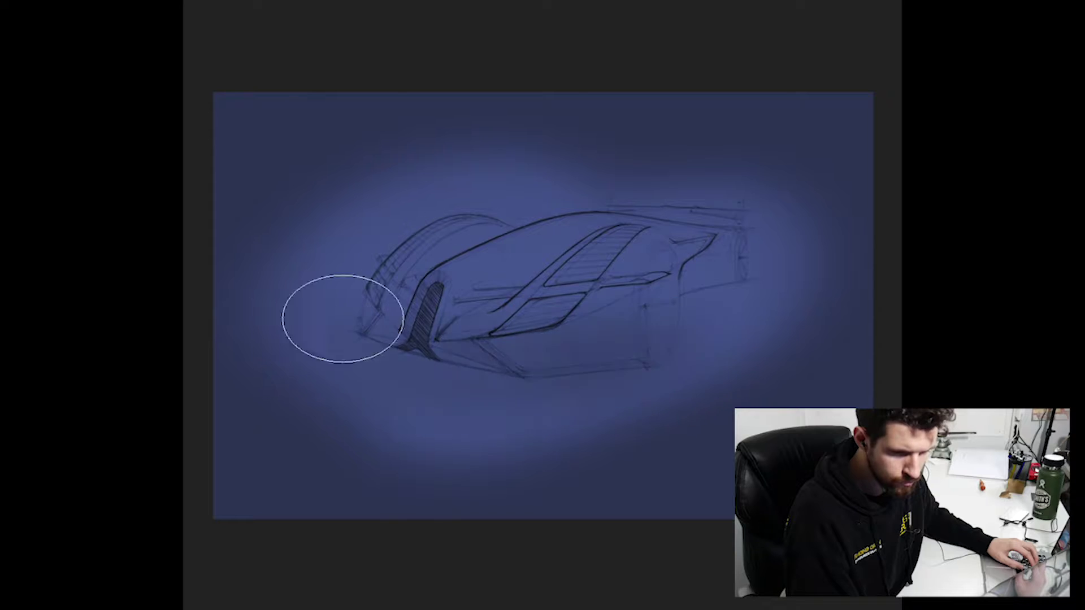
{"action": "right_click", "coordinate": [266, 68]}
{"action": "key", "text": "Return"}
{"action": "mouse_move", "coordinate": [323, 221]}
{"action": "left_mouse_down"}
{"action": "mouse_move", "coordinate": [472, 152]}
{"action": "mouse_move", "coordinate": [765, 273]}
{"action": "mouse_move", "coordinate": [521, 484]}
{"action": "mouse_move", "coordinate": [367, 407]}
{"action": "left_mouse_up"}
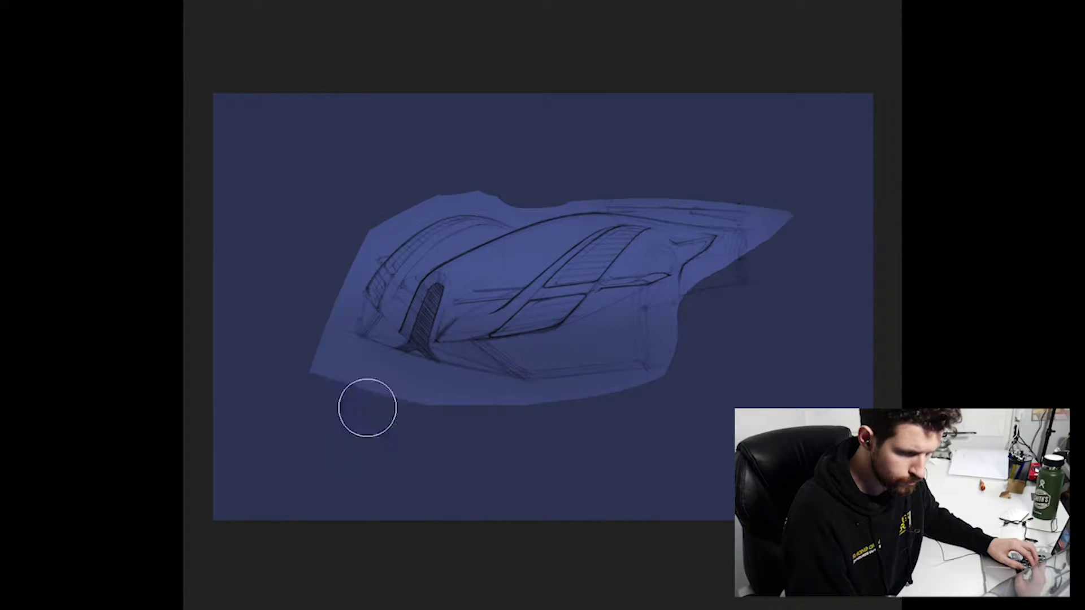
{"action": "key", "text": "ctrl+plus"}
Step: Shade the car's left edge, front, bottom edge, rear wheel arch and grille
{"action": "left_click_drag", "start_coordinate": [259, 282], "coordinate": [266, 278]}
{"action": "scroll", "coordinate": [635, 448], "scroll_direction": "up", "scroll_amount": 2}
{"action": "mouse_move", "coordinate": [291, 347]}
{"action": "left_mouse_down"}
{"action": "mouse_move", "coordinate": [339, 298]}
{"action": "mouse_move", "coordinate": [233, 416]}
{"action": "left_mouse_up"}
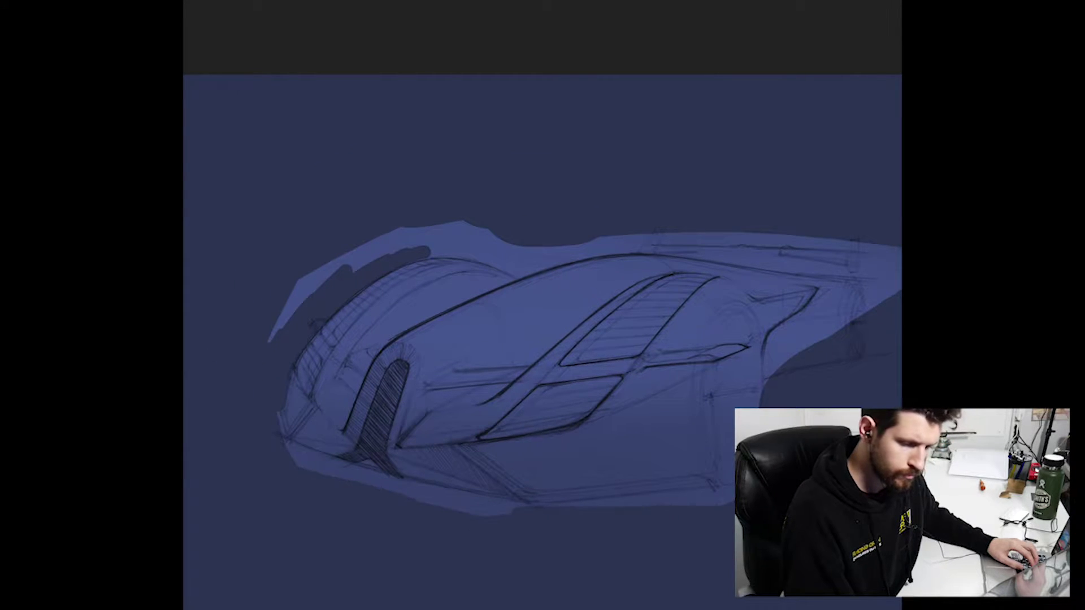
{"action": "left_click_drag", "start_coordinate": [627, 506], "coordinate": [532, 510]}
{"action": "mouse_move", "coordinate": [718, 337]}
{"action": "left_mouse_down"}
{"action": "mouse_move", "coordinate": [721, 324]}
{"action": "mouse_move", "coordinate": [706, 453]}
{"action": "mouse_move", "coordinate": [722, 325]}
{"action": "left_mouse_up"}
{"action": "mouse_move", "coordinate": [777, 397]}
{"action": "left_mouse_down"}
{"action": "mouse_move", "coordinate": [746, 329]}
{"action": "mouse_move", "coordinate": [732, 390]}
{"action": "mouse_move", "coordinate": [568, 475]}
{"action": "left_mouse_up"}
{"action": "mouse_move", "coordinate": [667, 390]}
{"action": "left_mouse_down"}
{"action": "mouse_move", "coordinate": [627, 414]}
{"action": "mouse_move", "coordinate": [695, 358]}
{"action": "left_mouse_up"}
{"action": "mouse_move", "coordinate": [446, 459]}
{"action": "left_mouse_down"}
{"action": "mouse_move", "coordinate": [470, 444]}
{"action": "mouse_move", "coordinate": [395, 504]}
{"action": "mouse_move", "coordinate": [439, 420]}
{"action": "mouse_move", "coordinate": [570, 358]}
{"action": "mouse_move", "coordinate": [451, 298]}
{"action": "mouse_move", "coordinate": [416, 326]}
{"action": "mouse_move", "coordinate": [521, 317]}
{"action": "mouse_move", "coordinate": [598, 337]}
{"action": "left_mouse_up"}
Step: Shade under the front fender and along the upper body toward the spoiler and rear wing
{"action": "left_click_drag", "start_coordinate": [363, 518], "coordinate": [440, 423]}
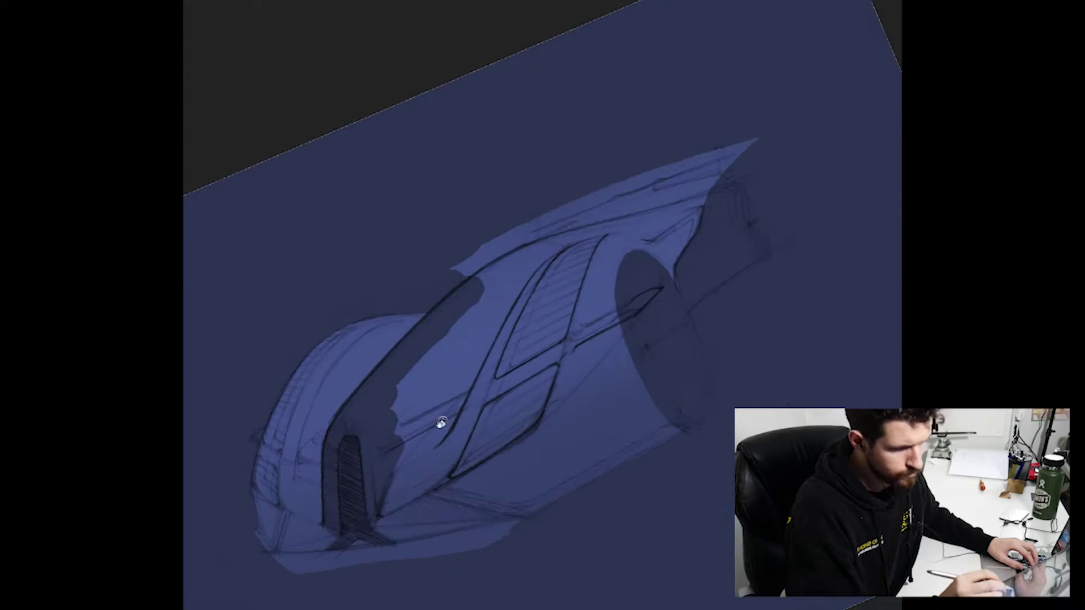
{"action": "mouse_move", "coordinate": [384, 463]}
{"action": "left_mouse_down"}
{"action": "mouse_move", "coordinate": [589, 457]}
{"action": "mouse_move", "coordinate": [562, 464]}
{"action": "mouse_move", "coordinate": [649, 387]}
{"action": "left_mouse_up"}
{"action": "left_click_drag", "start_coordinate": [382, 419], "coordinate": [477, 374]}
{"action": "mouse_move", "coordinate": [524, 343]}
{"action": "left_mouse_down"}
{"action": "mouse_move", "coordinate": [499, 300]}
{"action": "mouse_move", "coordinate": [683, 280]}
{"action": "left_mouse_up"}
{"action": "mouse_move", "coordinate": [684, 280]}
{"action": "left_mouse_down"}
{"action": "mouse_move", "coordinate": [415, 267]}
{"action": "mouse_move", "coordinate": [500, 301]}
{"action": "left_mouse_up"}
{"action": "mouse_move", "coordinate": [440, 320]}
{"action": "left_mouse_down"}
{"action": "mouse_move", "coordinate": [577, 266]}
{"action": "mouse_move", "coordinate": [340, 325]}
{"action": "left_mouse_up"}
Step: Shade the lower sill and underside, adding dark accents at the front edge and rear window
{"action": "left_click_drag", "start_coordinate": [569, 375], "coordinate": [778, 290]}
{"action": "mouse_move", "coordinate": [382, 562]}
{"action": "left_mouse_down"}
{"action": "mouse_move", "coordinate": [419, 558]}
{"action": "mouse_move", "coordinate": [338, 546]}
{"action": "mouse_move", "coordinate": [438, 500]}
{"action": "mouse_move", "coordinate": [516, 520]}
{"action": "mouse_move", "coordinate": [468, 536]}
{"action": "mouse_move", "coordinate": [570, 502]}
{"action": "mouse_move", "coordinate": [375, 473]}
{"action": "left_mouse_up"}
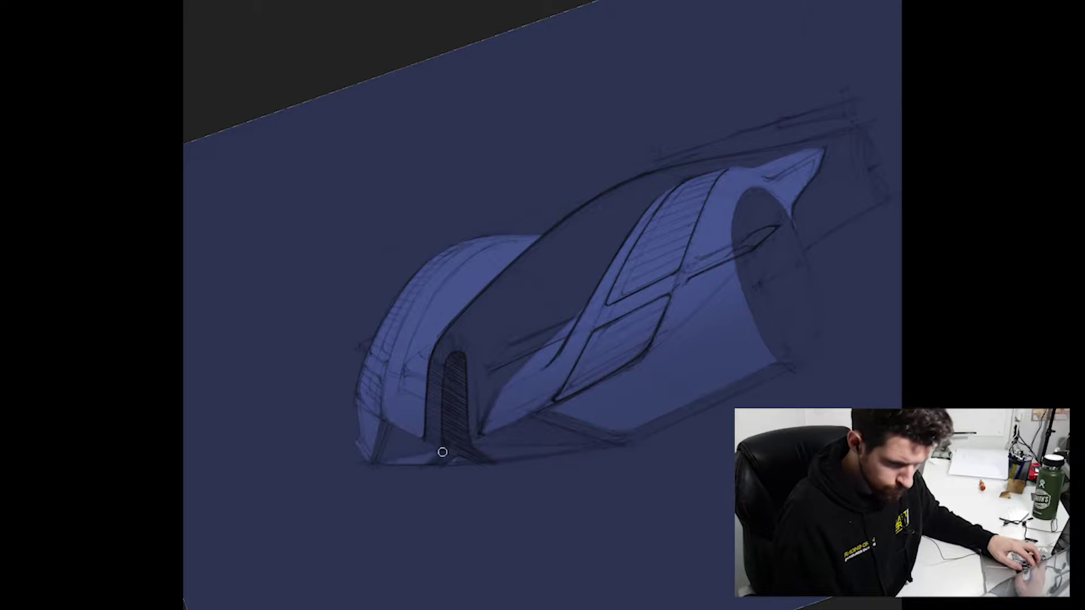
{"action": "left_click_drag", "start_coordinate": [442, 451], "coordinate": [457, 468]}
{"action": "left_click_drag", "start_coordinate": [360, 409], "coordinate": [339, 416]}
{"action": "left_click_drag", "start_coordinate": [613, 324], "coordinate": [628, 311]}
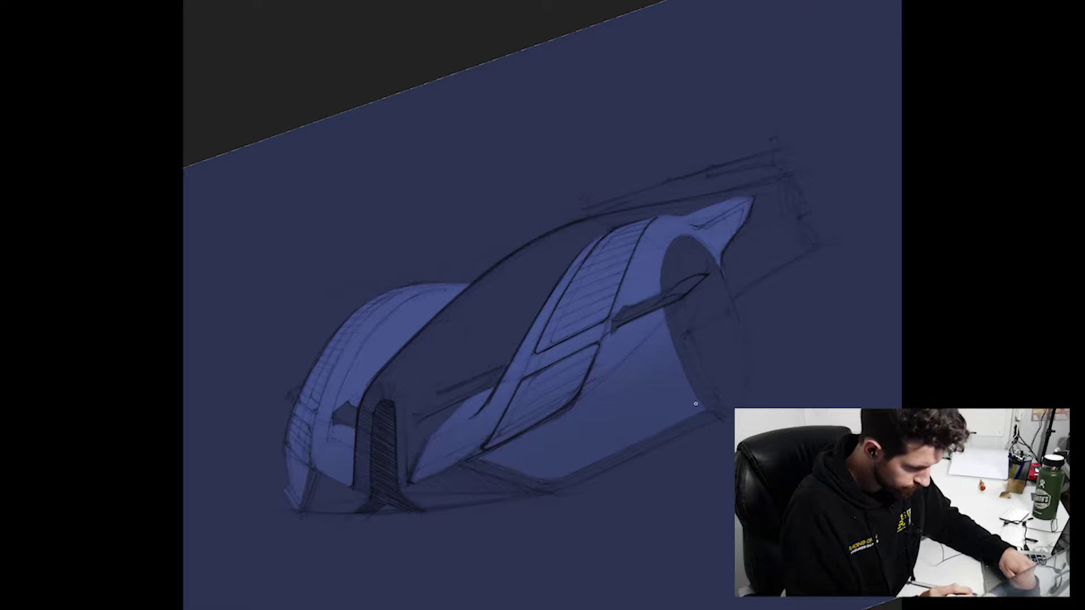
{"action": "left_click_drag", "start_coordinate": [735, 390], "coordinate": [702, 460]}
{"action": "key", "text": "ctrl+minus"}
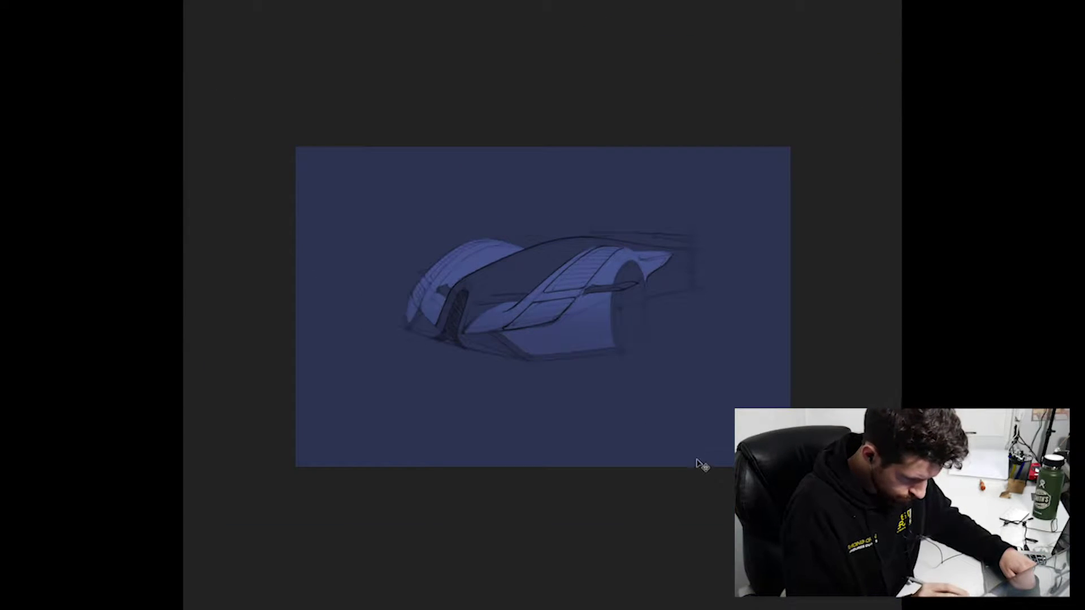
{"action": "key", "text": "ctrl+plus"}
{"action": "key", "text": "F6"}
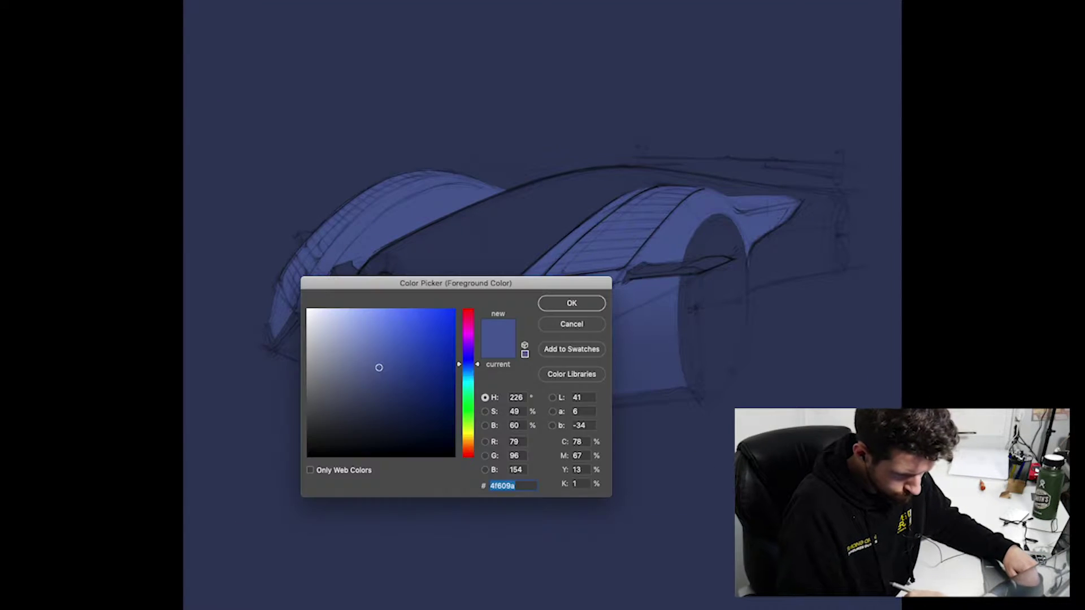
{"action": "left_click_drag", "start_coordinate": [396, 346], "coordinate": [403, 342]}
{"action": "key", "text": "Return"}
{"action": "key", "text": "alt+BackSpace"}
{"action": "key", "text": "ctrl+minus"}
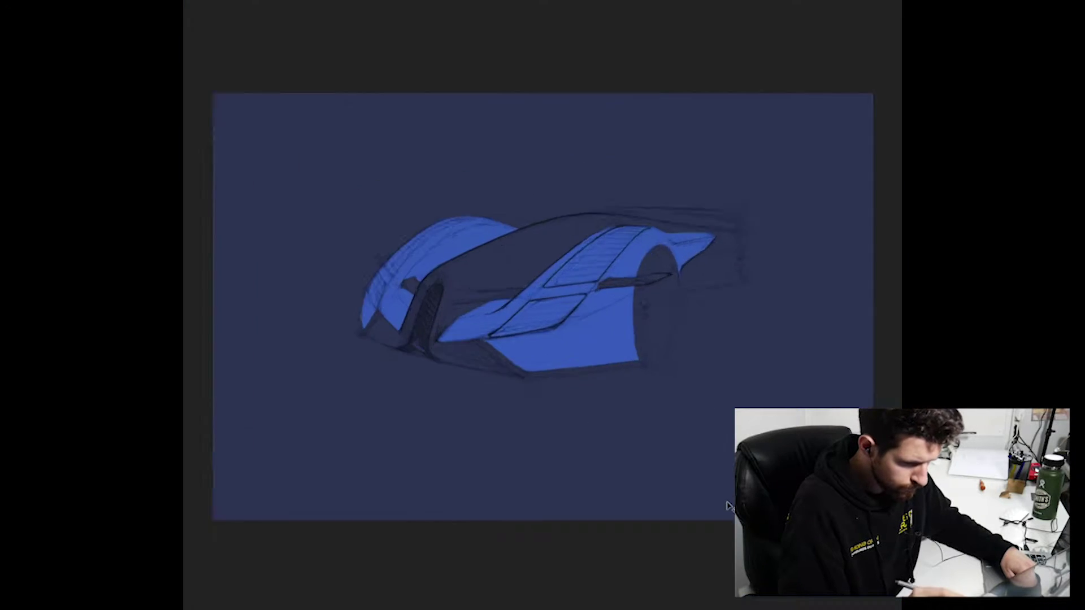
{"action": "key", "text": "ctrl+plus"}
{"action": "mouse_move", "coordinate": [489, 370]}
{"action": "left_mouse_down"}
{"action": "mouse_move", "coordinate": [584, 356]}
{"action": "mouse_move", "coordinate": [644, 278]}
{"action": "left_mouse_up"}
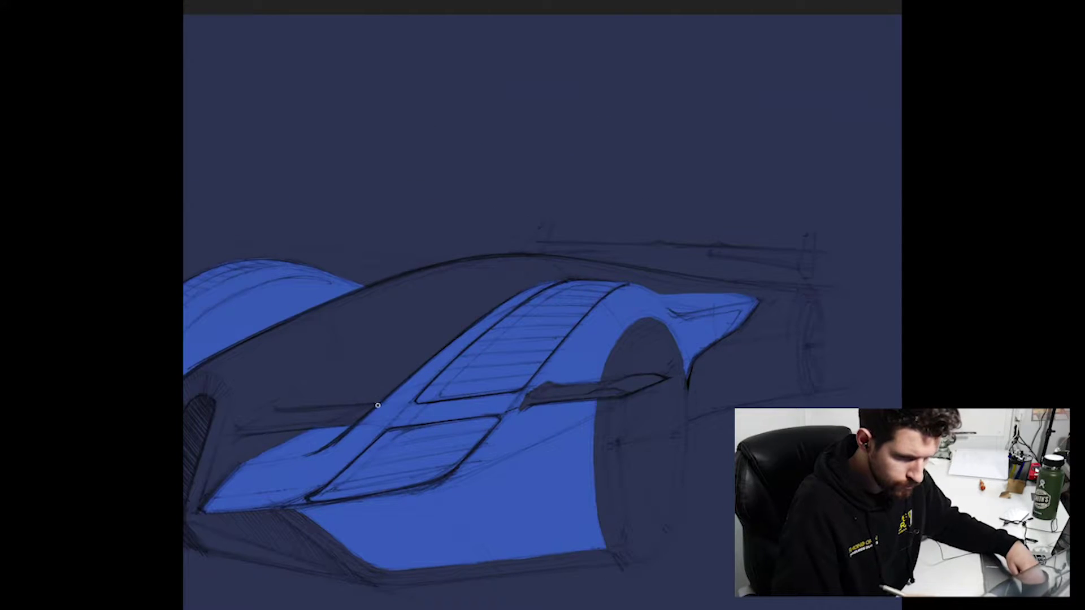
{"action": "key", "text": "ctrl+minus"}
{"action": "key", "text": "ctrl+plus"}
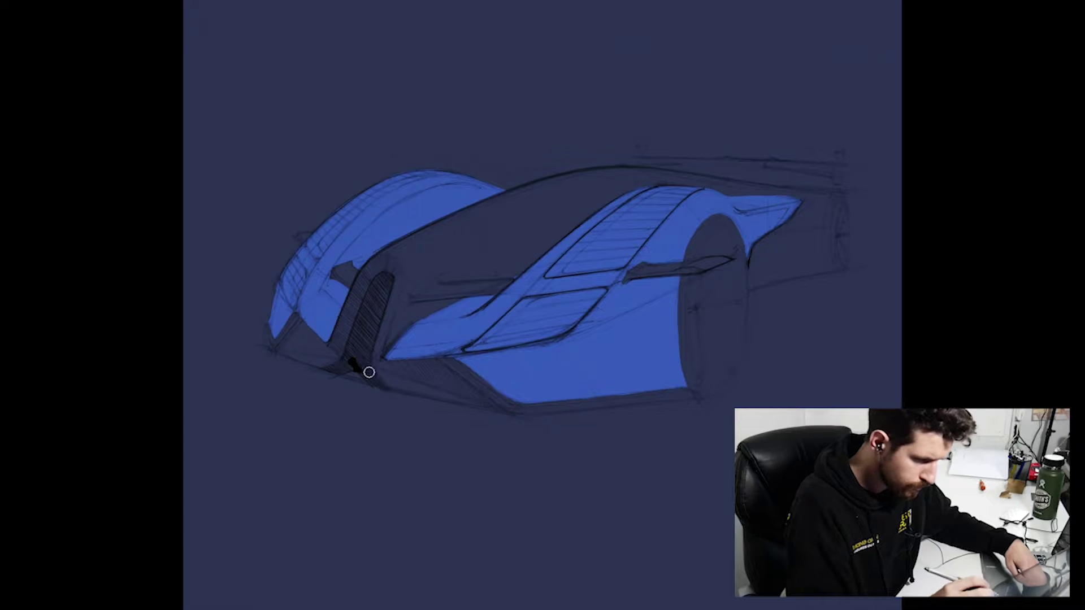
{"action": "key", "text": "ctrl+plus"}
{"action": "key", "text": "ctrl+minus"}
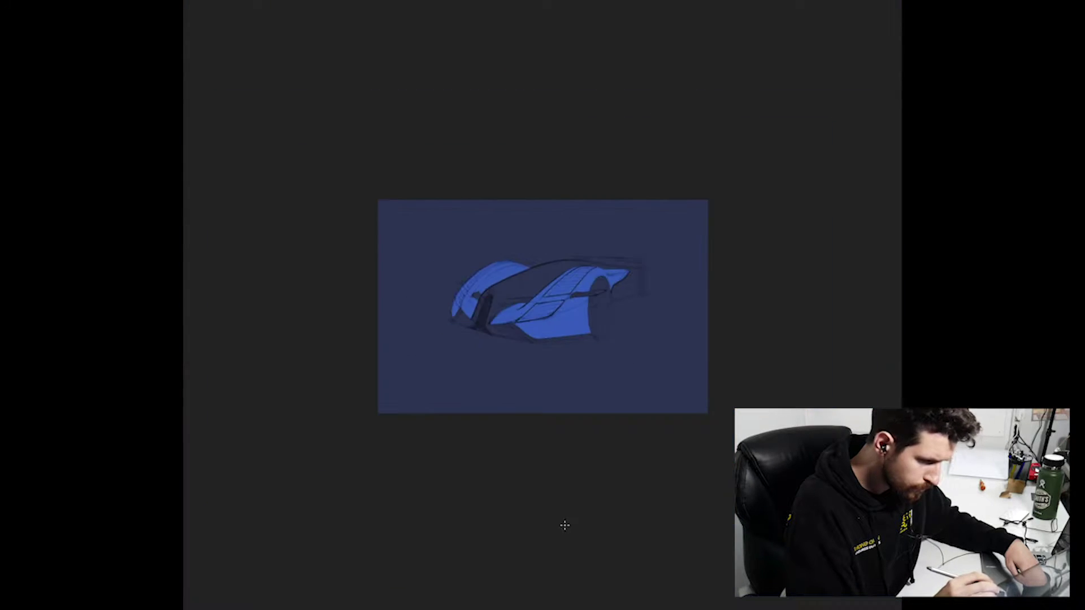
{"action": "key", "text": "ctrl+plus"}
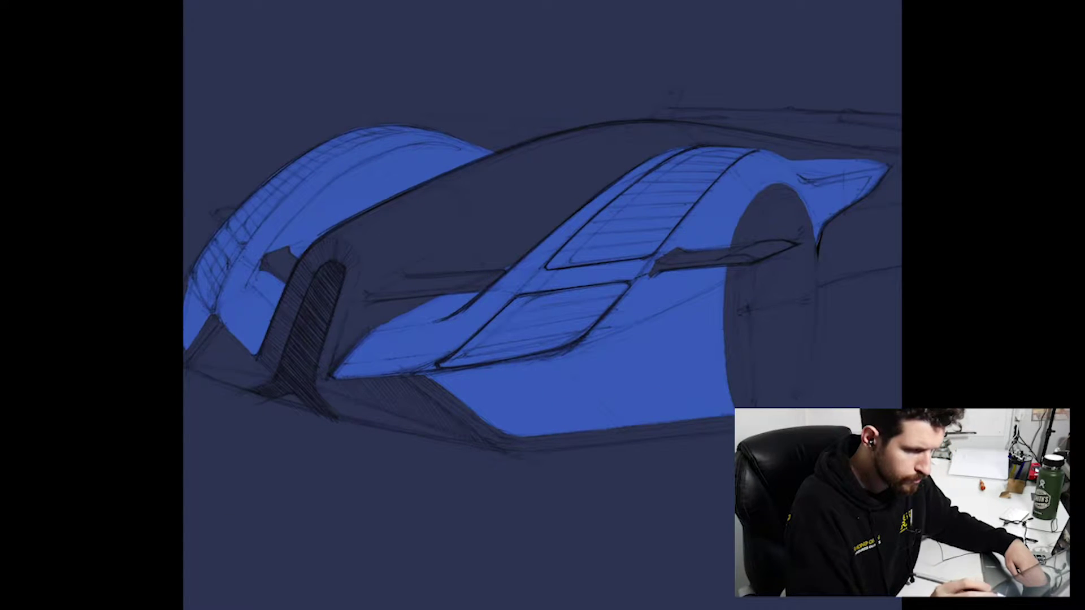
{"action": "key", "text": "Return"}
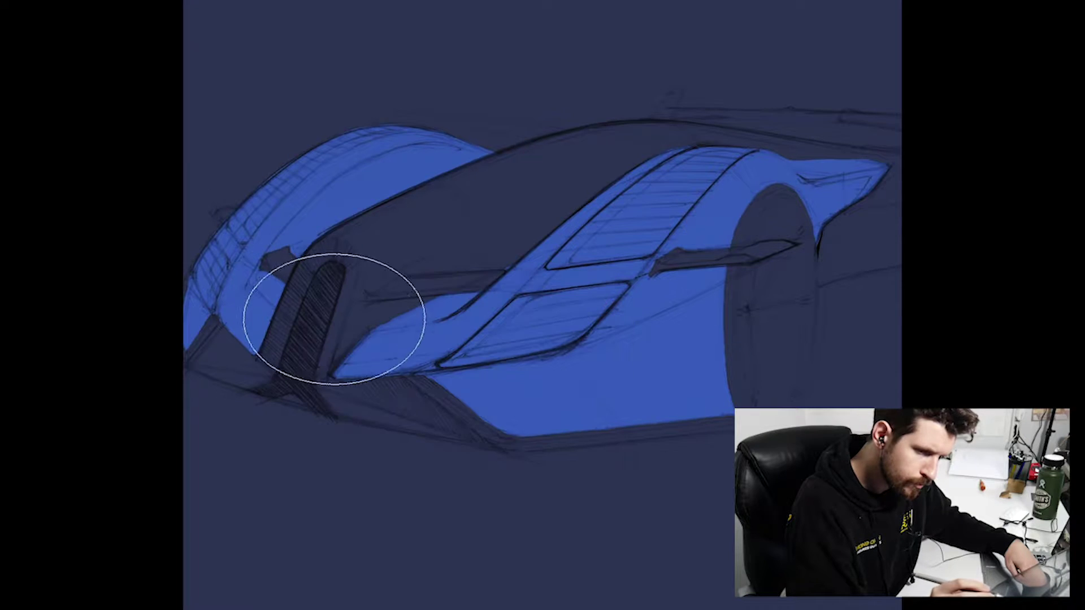
{"action": "left_click_drag", "start_coordinate": [342, 409], "coordinate": [429, 456]}
Step: Pick dark grey and paint shadow under the front wheel arch
{"action": "key", "text": "Return"}
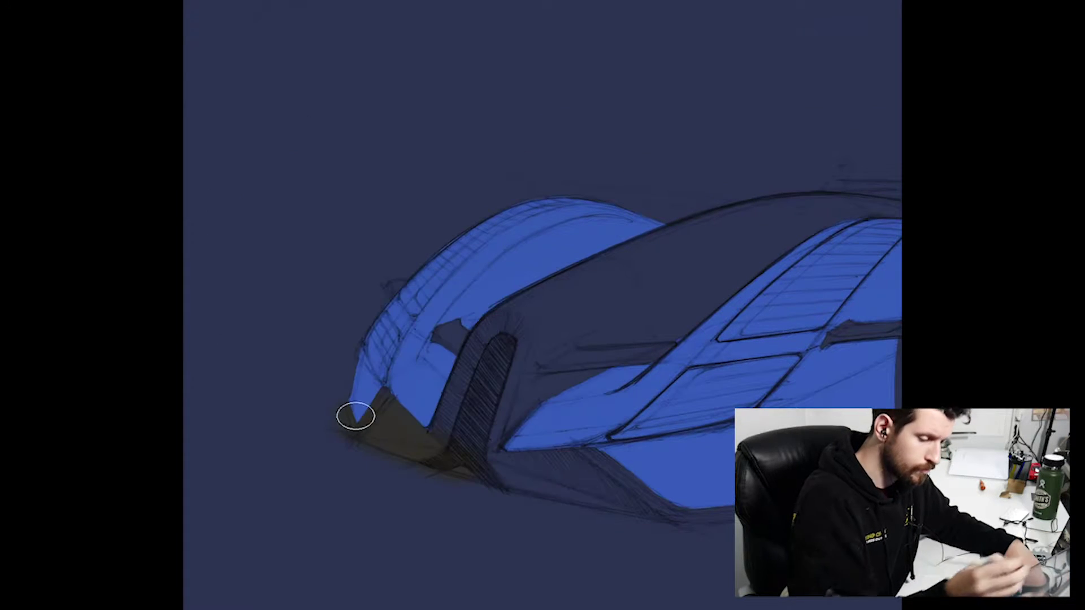
{"action": "right_click", "coordinate": [322, 111]}
{"action": "key", "text": "Escape"}
{"action": "key", "text": "F12"}
{"action": "left_click", "coordinate": [307, 421]}
{"action": "key", "text": "Return"}
{"action": "left_click_drag", "start_coordinate": [339, 435], "coordinate": [483, 471]}
Step: Paint dark grey shadow behind the rear wheel arch
{"action": "mouse_move", "coordinate": [601, 460]}
{"action": "left_mouse_down"}
{"action": "mouse_move", "coordinate": [402, 554]}
{"action": "mouse_move", "coordinate": [513, 439]}
{"action": "left_mouse_up"}
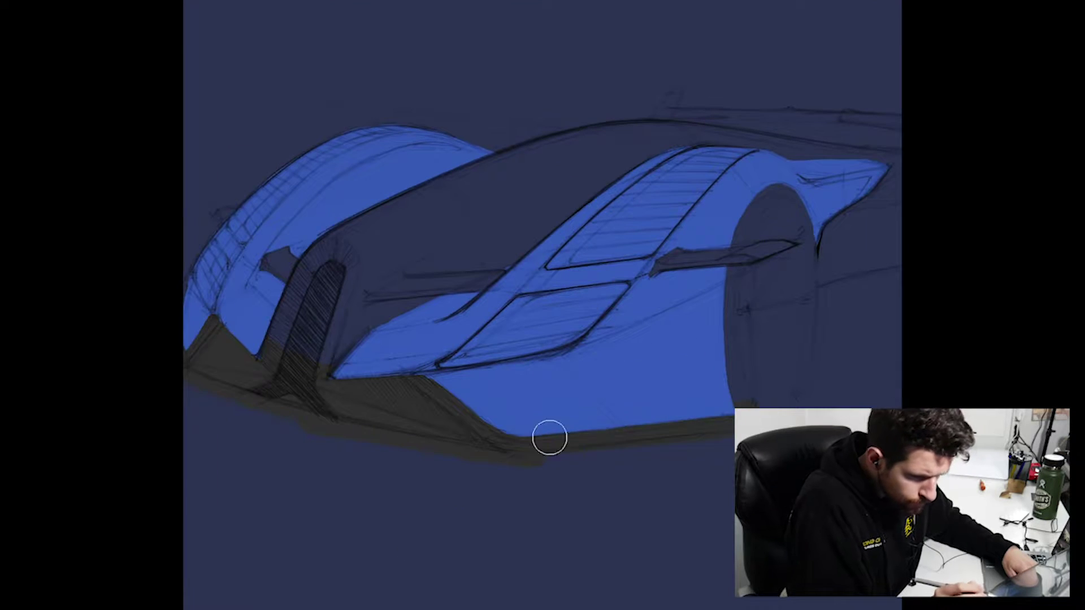
{"action": "left_click_drag", "start_coordinate": [813, 184], "coordinate": [644, 264]}
{"action": "left_click_drag", "start_coordinate": [769, 316], "coordinate": [678, 337]}
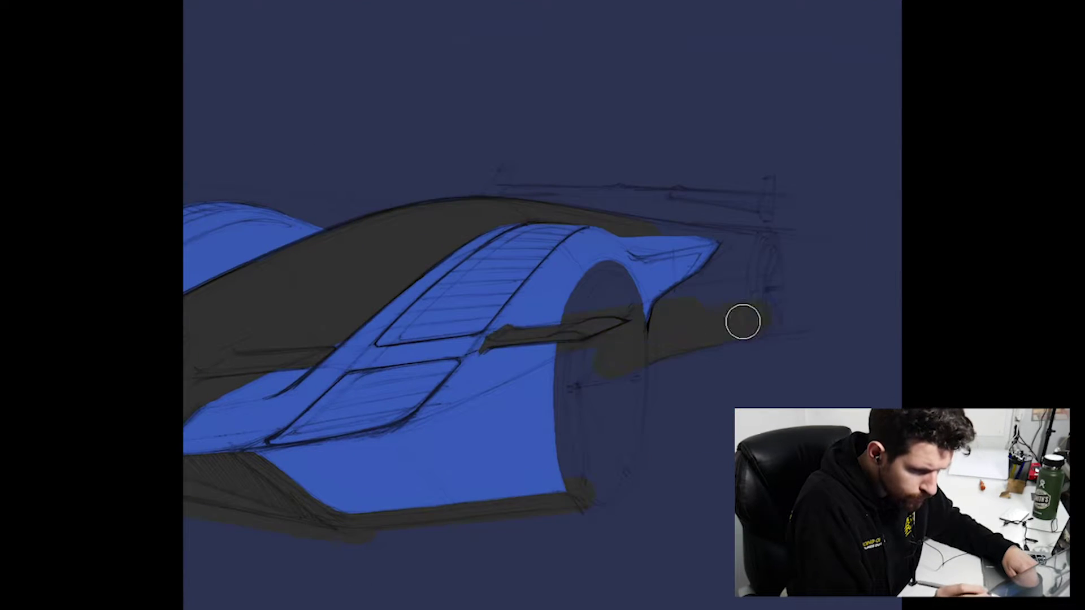
{"action": "mouse_move", "coordinate": [808, 229]}
{"action": "left_mouse_down"}
{"action": "mouse_move", "coordinate": [484, 460]}
{"action": "mouse_move", "coordinate": [435, 305]}
{"action": "mouse_move", "coordinate": [353, 339]}
{"action": "left_mouse_up"}
Step: Free-transform a selected area near the front fender, checking it at several zoom levels
{"action": "left_click_drag", "start_coordinate": [395, 271], "coordinate": [325, 358]}
{"action": "key", "text": "ctrl+t"}
{"action": "key", "text": "ctrl+minus"}
{"action": "key", "text": "ctrl+minus"}
{"action": "key", "text": "ctrl+minus"}
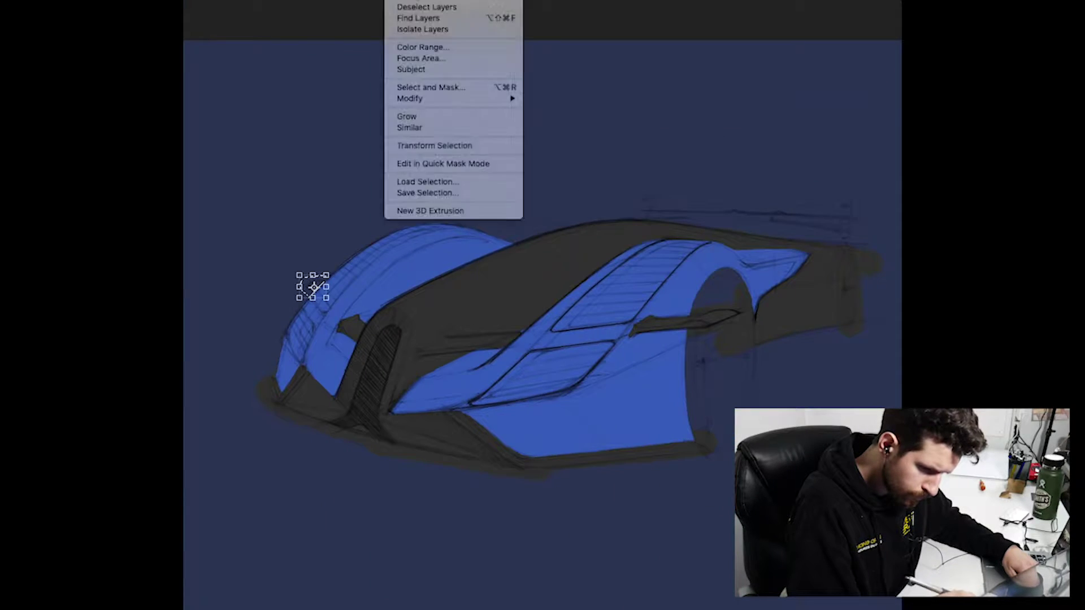
{"action": "key", "text": "ctrl+plus"}
{"action": "key", "text": "ctrl+plus"}
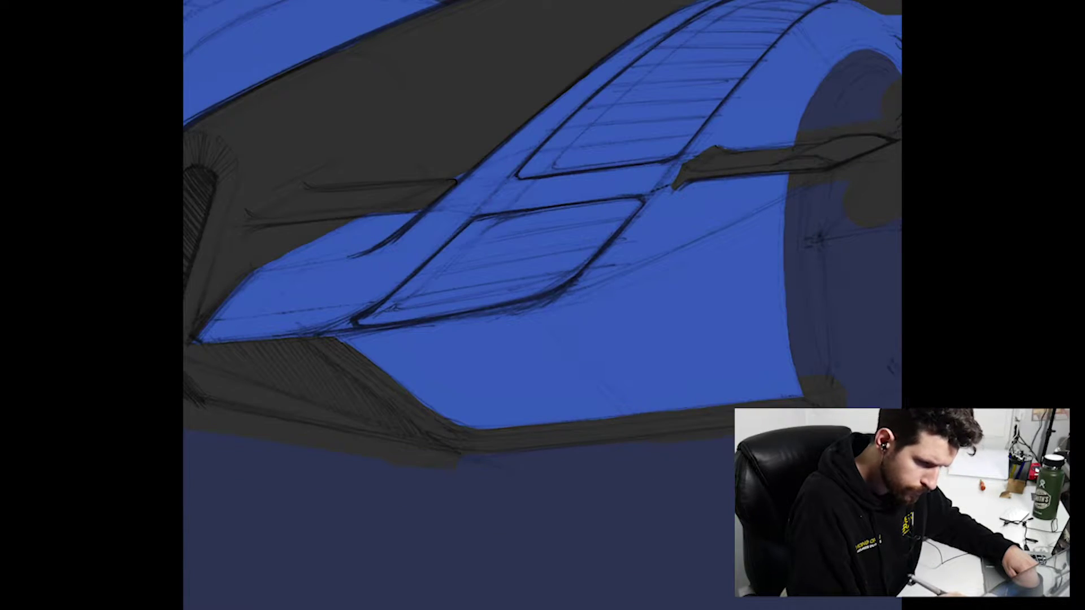
{"action": "key", "text": "ctrl+minus"}
{"action": "key", "text": "ctrl+plus"}
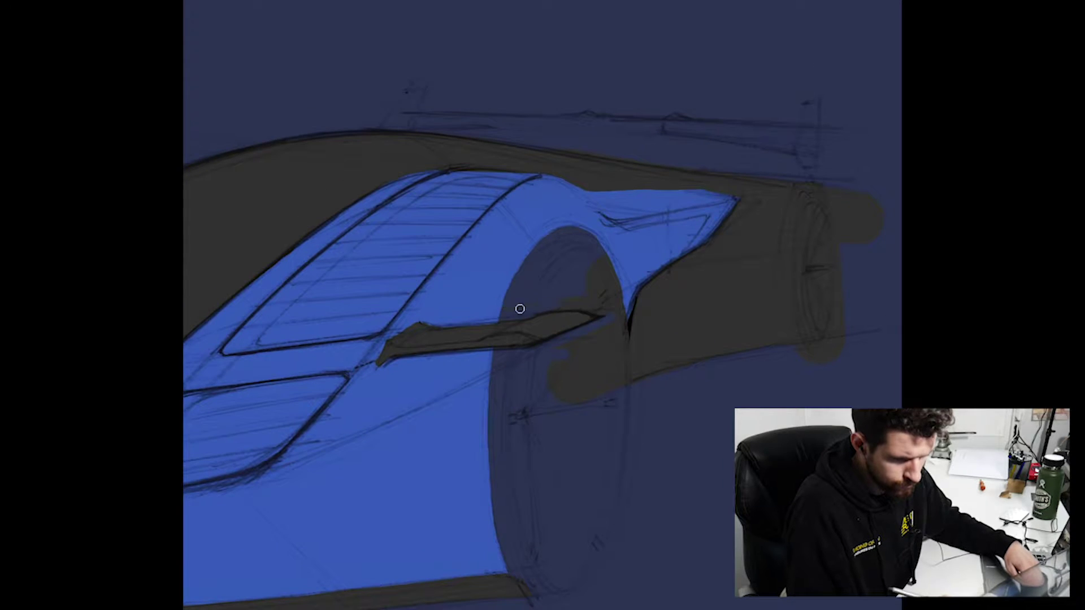
{"action": "key", "text": "ctrl+minus"}
{"action": "key", "text": "ctrl+minus"}
{"action": "key", "text": "ctrl+plus"}
{"action": "key", "text": "ctrl+plus"}
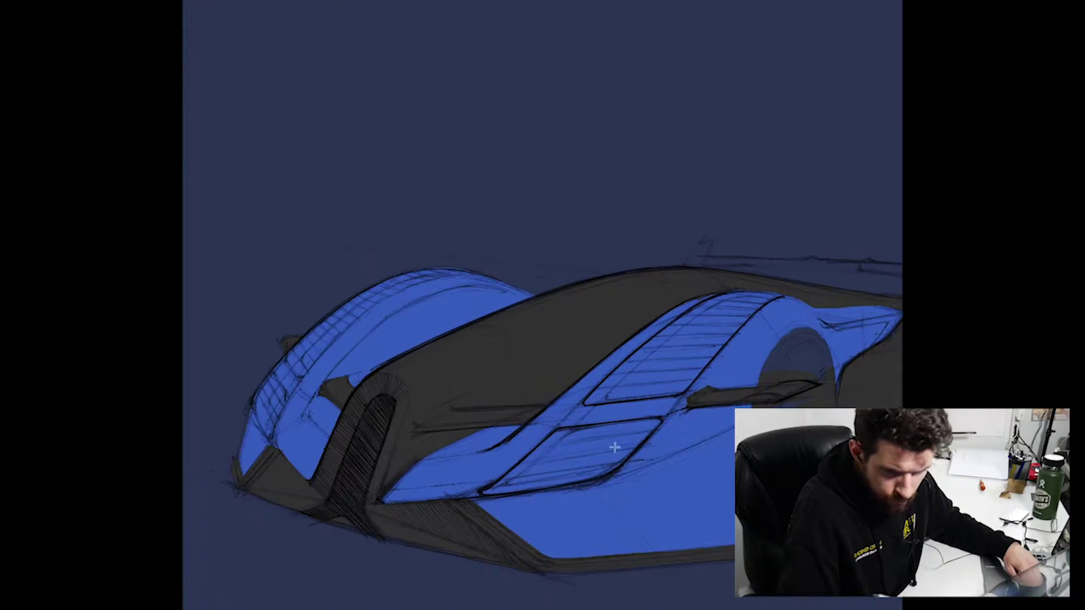
{"action": "key", "text": "ctrl+plus"}
Step: Fill the lower and upper side vents and the nose vent with dark grey
{"action": "mouse_move", "coordinate": [446, 469]}
{"action": "left_mouse_down"}
{"action": "mouse_move", "coordinate": [568, 373]}
{"action": "mouse_move", "coordinate": [623, 366]}
{"action": "mouse_move", "coordinate": [564, 443]}
{"action": "mouse_move", "coordinate": [576, 385]}
{"action": "mouse_move", "coordinate": [596, 430]}
{"action": "mouse_move", "coordinate": [620, 383]}
{"action": "mouse_move", "coordinate": [502, 442]}
{"action": "left_mouse_up"}
{"action": "mouse_move", "coordinate": [509, 390]}
{"action": "left_mouse_down"}
{"action": "mouse_move", "coordinate": [665, 248]}
{"action": "mouse_move", "coordinate": [651, 248]}
{"action": "mouse_move", "coordinate": [694, 233]}
{"action": "left_mouse_up"}
{"action": "mouse_move", "coordinate": [496, 385]}
{"action": "left_mouse_down"}
{"action": "mouse_move", "coordinate": [631, 363]}
{"action": "mouse_move", "coordinate": [644, 262]}
{"action": "mouse_move", "coordinate": [610, 363]}
{"action": "mouse_move", "coordinate": [712, 261]}
{"action": "left_mouse_up"}
{"action": "mouse_move", "coordinate": [358, 380]}
{"action": "left_mouse_down"}
{"action": "mouse_move", "coordinate": [376, 327]}
{"action": "mouse_move", "coordinate": [368, 345]}
{"action": "mouse_move", "coordinate": [471, 247]}
{"action": "mouse_move", "coordinate": [413, 299]}
{"action": "mouse_move", "coordinate": [474, 225]}
{"action": "mouse_move", "coordinate": [627, 159]}
{"action": "left_mouse_up"}
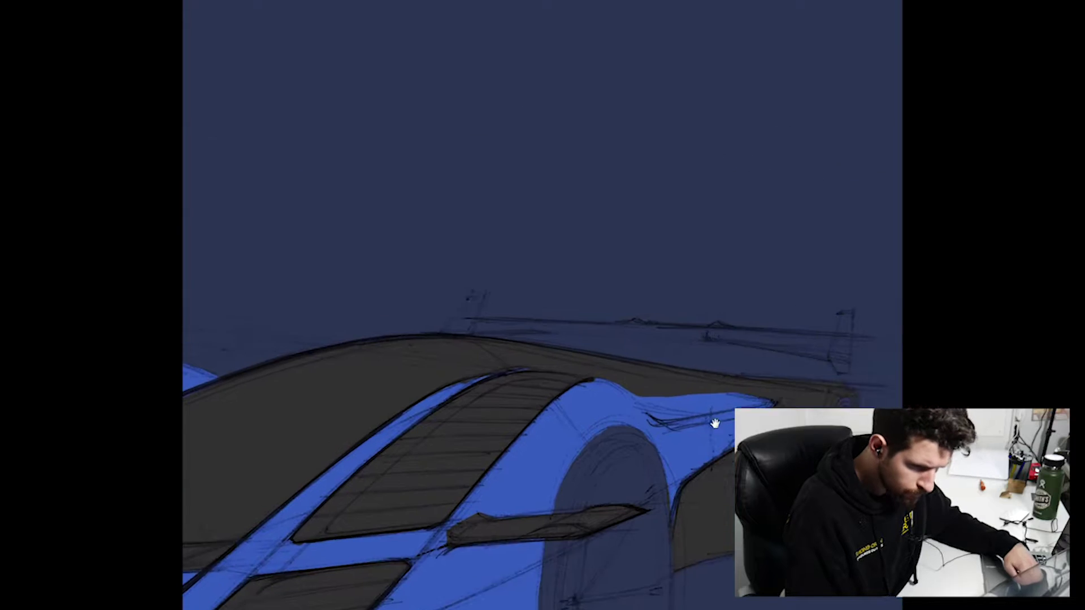
Step: Paint the two blue wing posts and the wing plane between them above the tail
{"action": "mouse_move", "coordinate": [678, 329]}
{"action": "left_mouse_down"}
{"action": "mouse_move", "coordinate": [681, 382]}
{"action": "mouse_move", "coordinate": [679, 333]}
{"action": "left_mouse_up"}
{"action": "left_click_drag", "start_coordinate": [447, 340], "coordinate": [472, 309]}
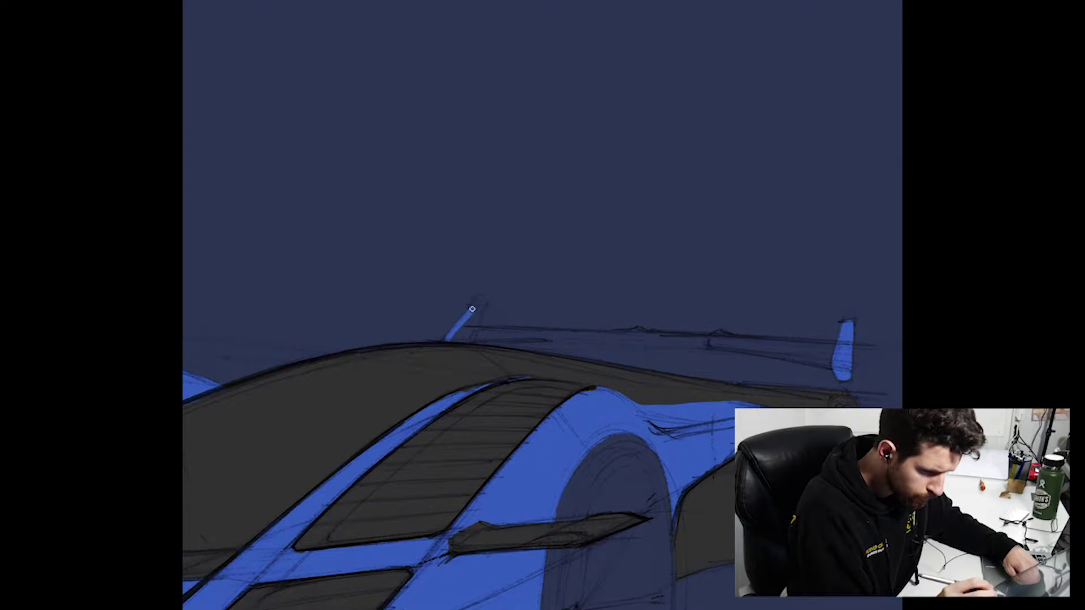
{"action": "mouse_move", "coordinate": [423, 361]}
{"action": "left_mouse_down"}
{"action": "mouse_move", "coordinate": [698, 317]}
{"action": "mouse_move", "coordinate": [687, 320]}
{"action": "left_mouse_up"}
{"action": "mouse_move", "coordinate": [687, 320]}
{"action": "left_mouse_down"}
{"action": "mouse_move", "coordinate": [509, 334]}
{"action": "mouse_move", "coordinate": [648, 326]}
{"action": "mouse_move", "coordinate": [623, 337]}
{"action": "mouse_move", "coordinate": [444, 339]}
{"action": "mouse_move", "coordinate": [661, 326]}
{"action": "mouse_move", "coordinate": [719, 376]}
{"action": "mouse_move", "coordinate": [719, 498]}
{"action": "mouse_move", "coordinate": [666, 518]}
{"action": "left_mouse_up"}
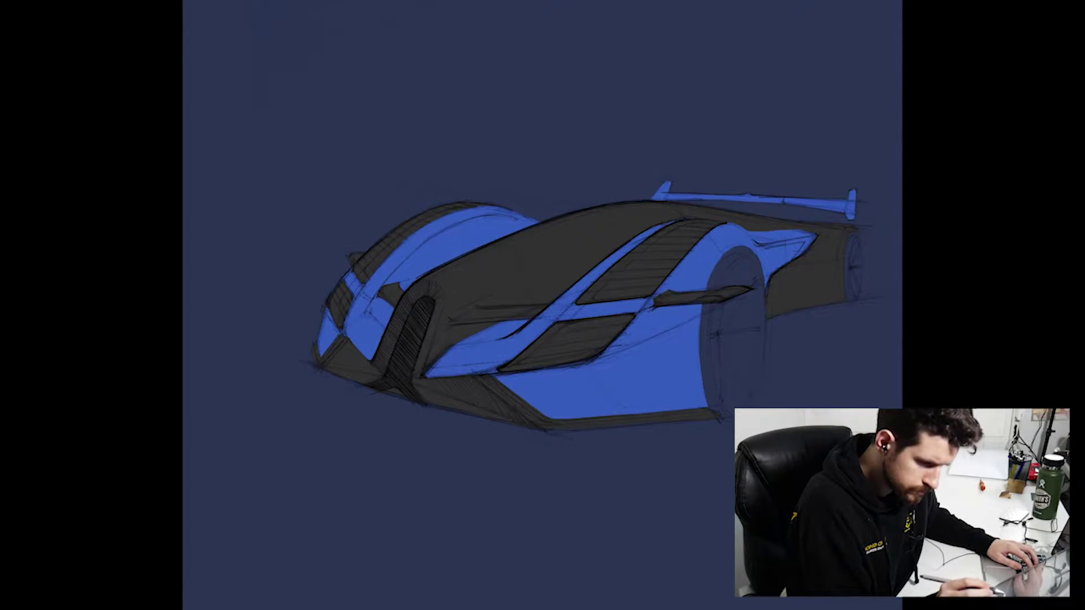
{"action": "left_click", "coordinate": [326, 12]}
Step: Set the layer blend mode and brush bright highlights on the blue side panel, undoing the first try
{"action": "left_click", "coordinate": [327, 10]}
{"action": "mouse_move", "coordinate": [683, 315]}
{"action": "left_mouse_down"}
{"action": "mouse_move", "coordinate": [542, 375]}
{"action": "mouse_move", "coordinate": [823, 252]}
{"action": "mouse_move", "coordinate": [696, 303]}
{"action": "mouse_move", "coordinate": [838, 232]}
{"action": "mouse_move", "coordinate": [795, 242]}
{"action": "left_mouse_up"}
{"action": "key", "text": "ctrl+z"}
{"action": "key", "text": "ctrl+z"}
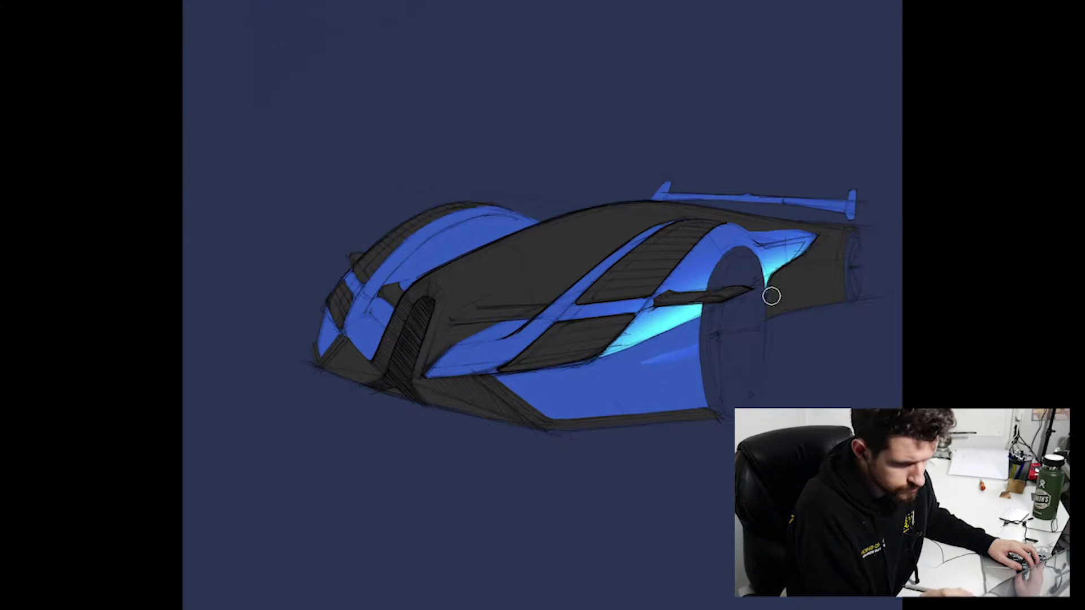
{"action": "key", "text": "ctrl+minus"}
{"action": "key", "text": "ctrl+z"}
{"action": "key", "text": "ctrl+plus"}
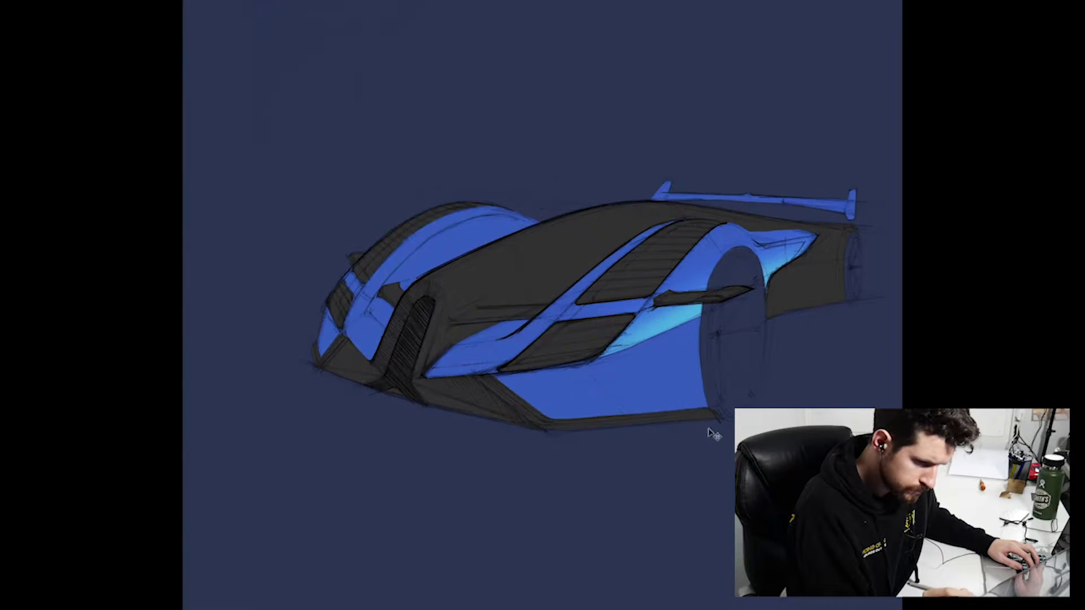
Step: Brush broad light-cyan highlights on the side panel and rear fender, undoing excess strokes
{"action": "left_click_drag", "start_coordinate": [865, 204], "coordinate": [685, 303]}
{"action": "key", "text": "ctrl+z"}
{"action": "key", "text": "ctrl+minus"}
{"action": "key", "text": "ctrl+plus"}
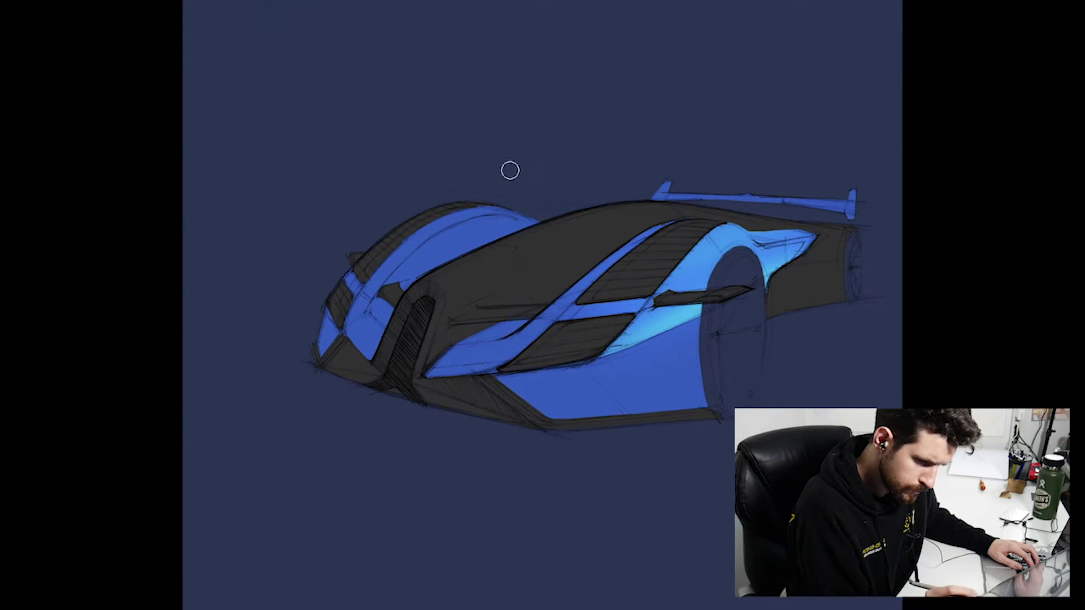
{"action": "key", "text": "]"}
{"action": "key", "text": "]"}
{"action": "key", "text": "ctrl+z"}
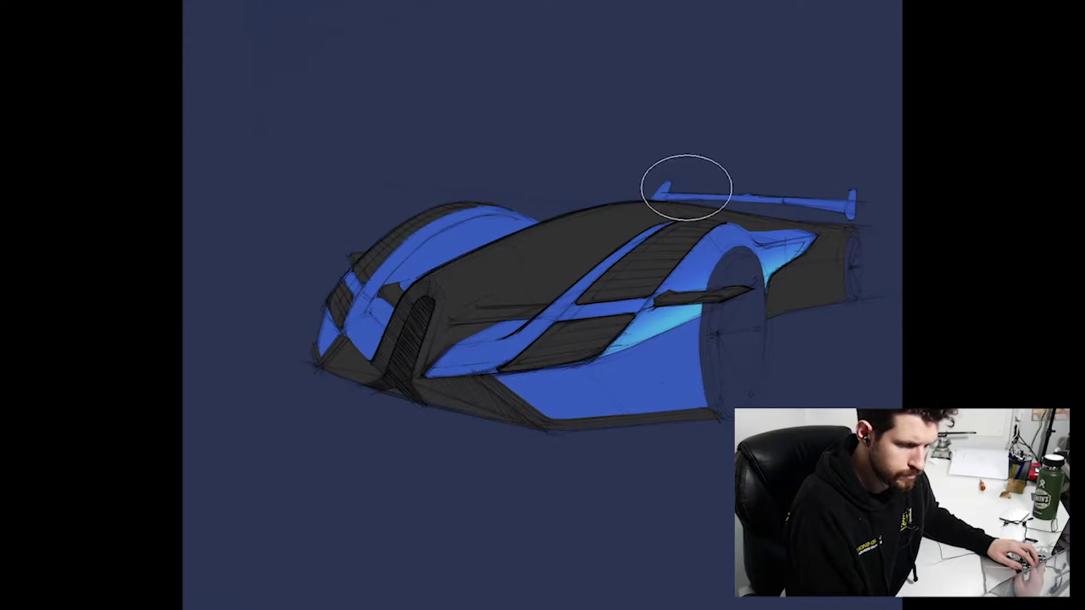
{"action": "key", "text": "["}
{"action": "key", "text": "["}
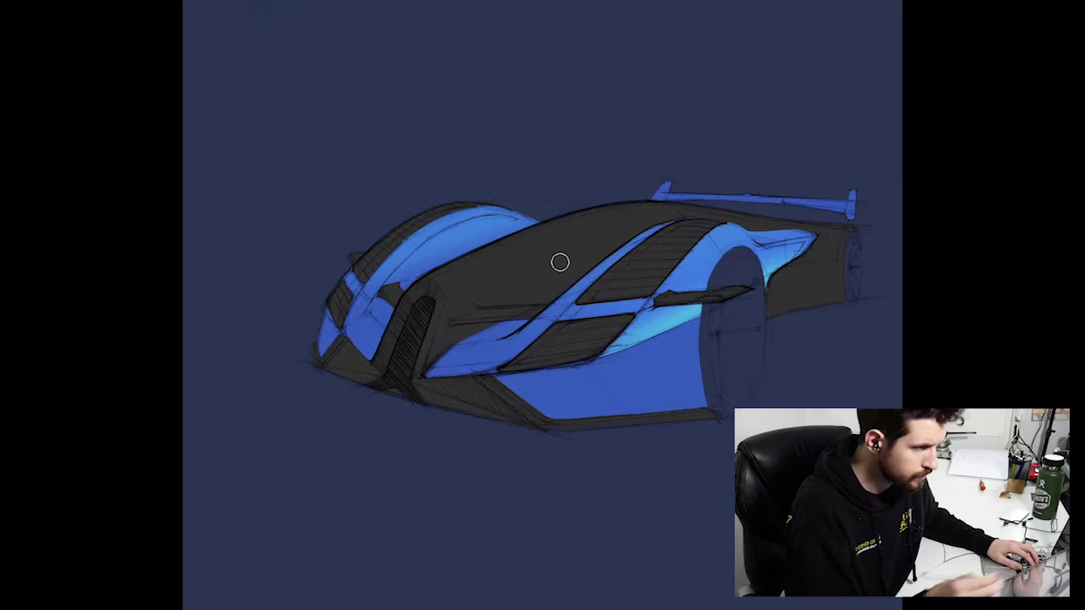
Step: Check the glossy highlights at full-canvas and smaller zoom levels
{"action": "key", "text": "h"}
{"action": "left_click", "coordinate": [785, 223]}
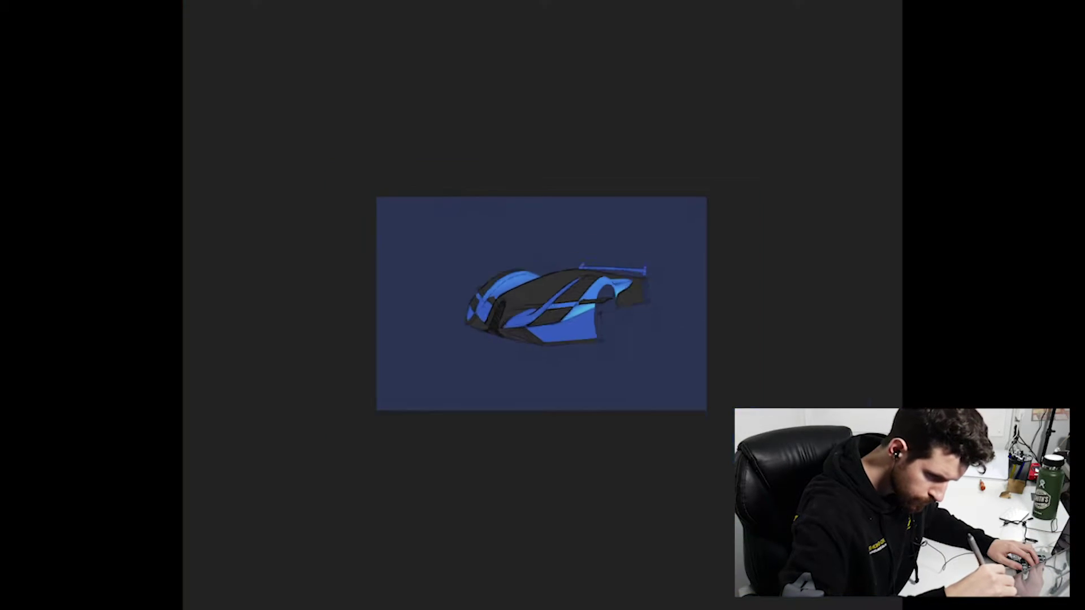
{"action": "key", "text": "ctrl+0"}
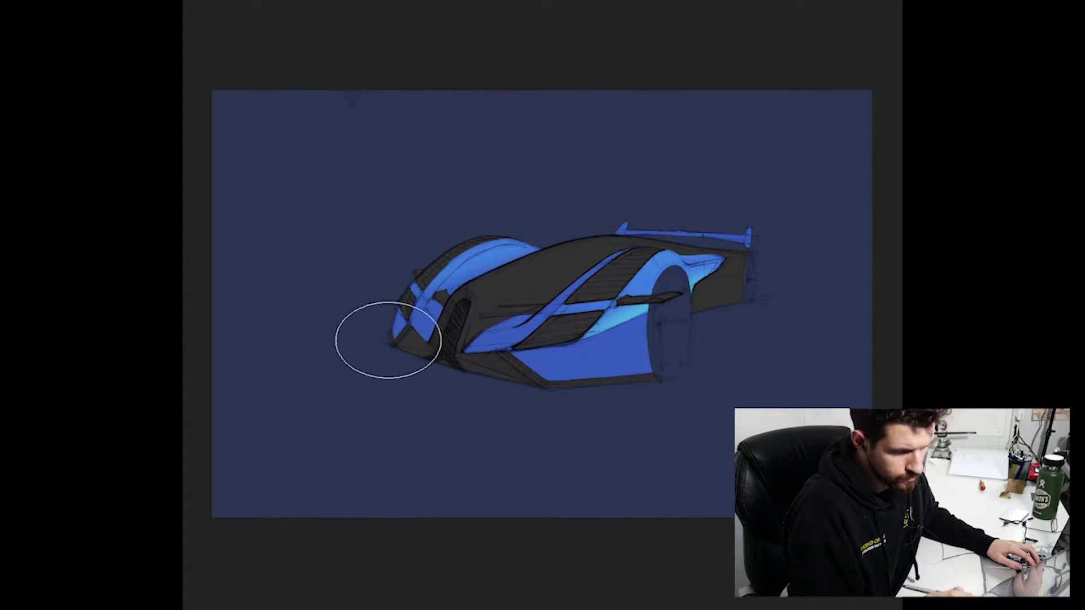
{"action": "scroll", "coordinate": [601, 337], "scroll_direction": "up", "scroll_amount": 3}
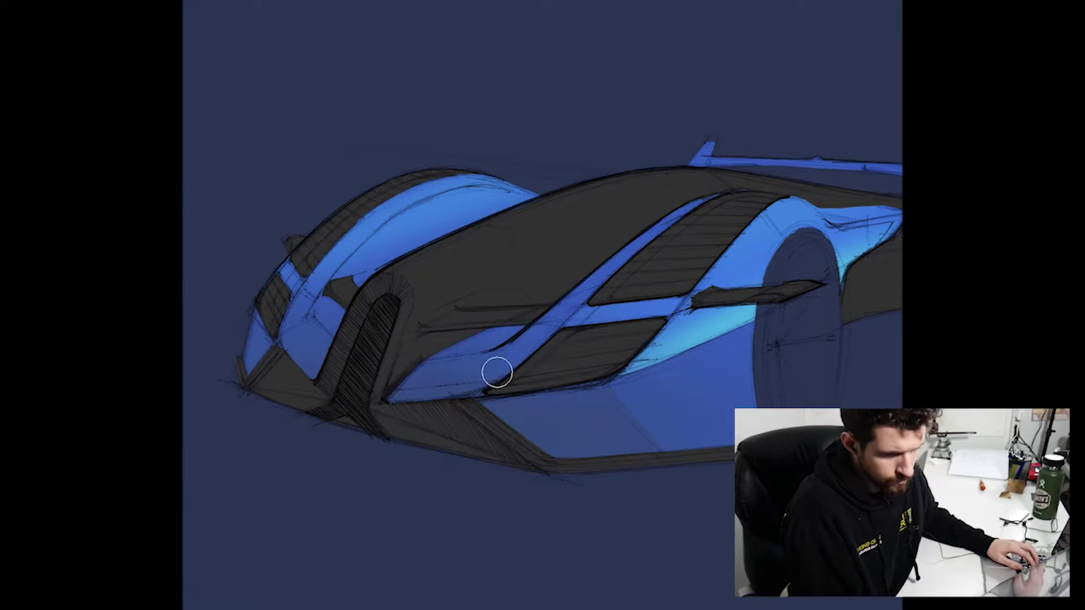
{"action": "key", "text": "ctrl+0"}
{"action": "key", "text": "ctrl+minus"}
{"action": "key", "text": "ctrl+plus"}
{"action": "key", "text": "ctrl+plus"}
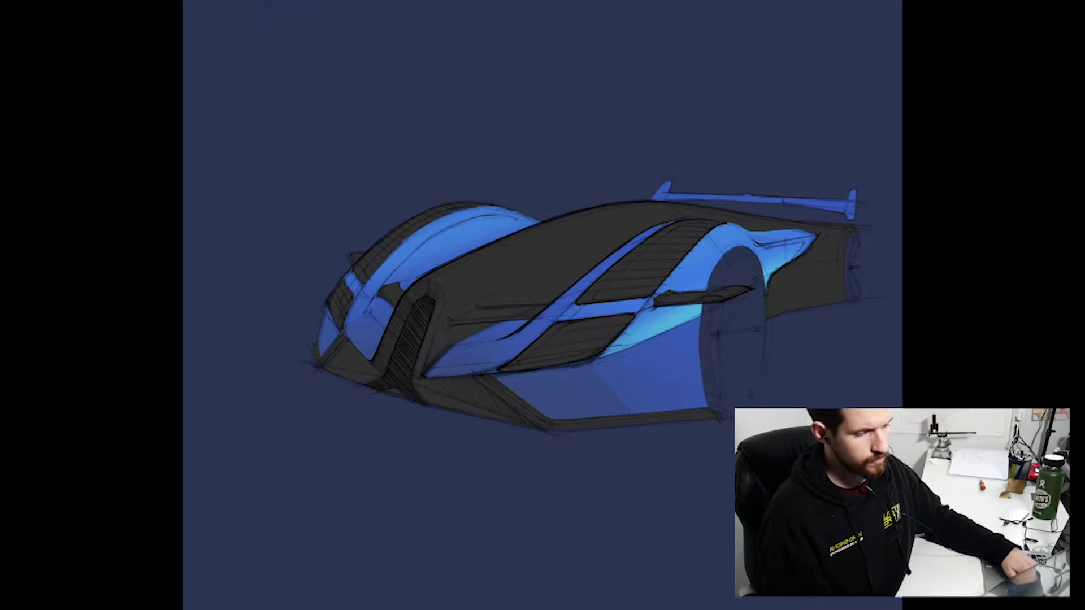
{"action": "key", "text": "ctrl+0"}
{"action": "key", "text": "ctrl+minus"}
{"action": "key", "text": "ctrl+plus"}
{"action": "key", "text": "ctrl+plus"}
{"action": "key", "text": "ctrl+plus"}
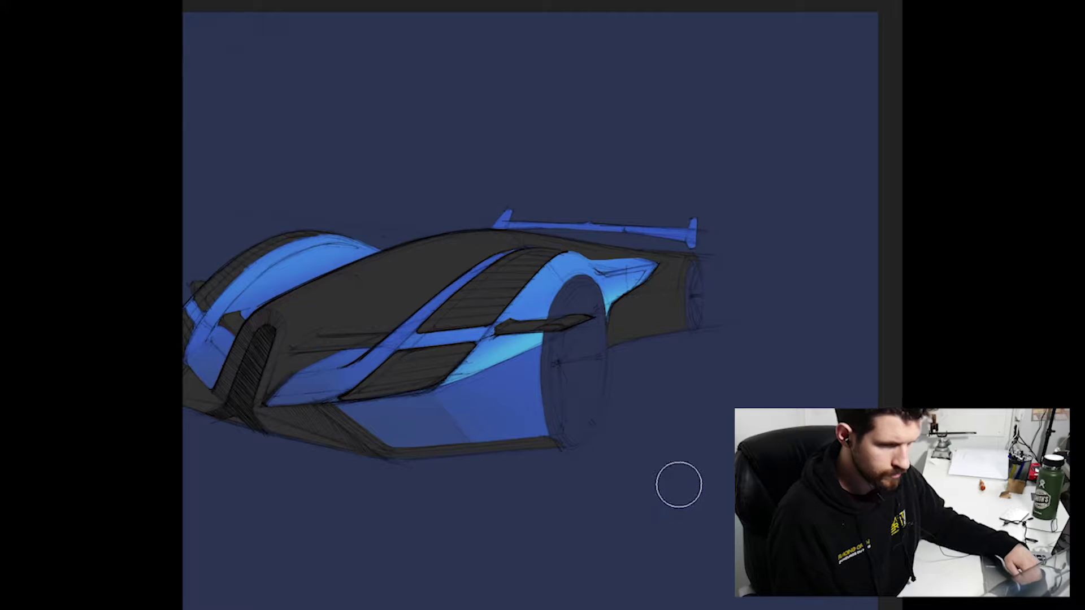
{"action": "key", "text": "ctrl+0"}
{"action": "key", "text": "ctrl+plus"}
{"action": "key", "text": "ctrl+minus"}
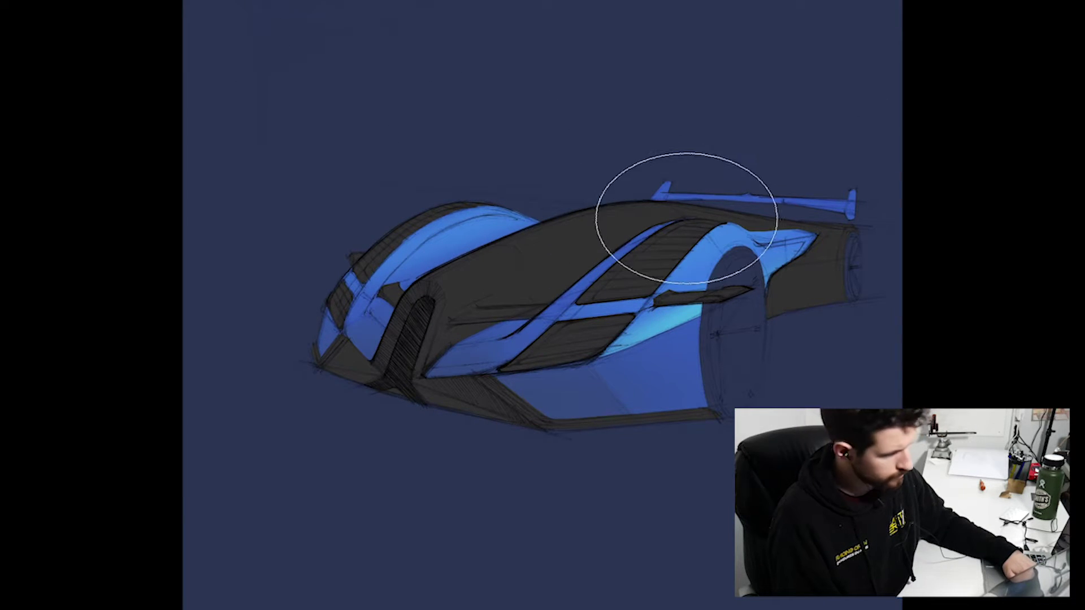
Step: Darken part of the blue stripe beside the side intake
{"action": "left_click_drag", "start_coordinate": [685, 206], "coordinate": [501, 358]}
{"action": "key", "text": "ctrl+plus"}
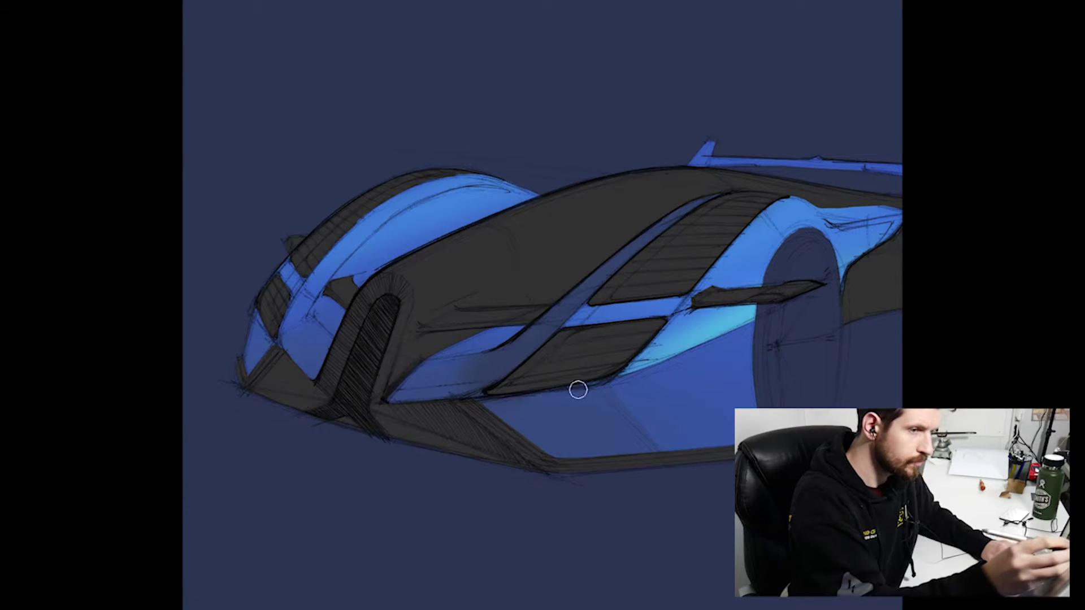
{"action": "key", "text": "ctrl+0"}
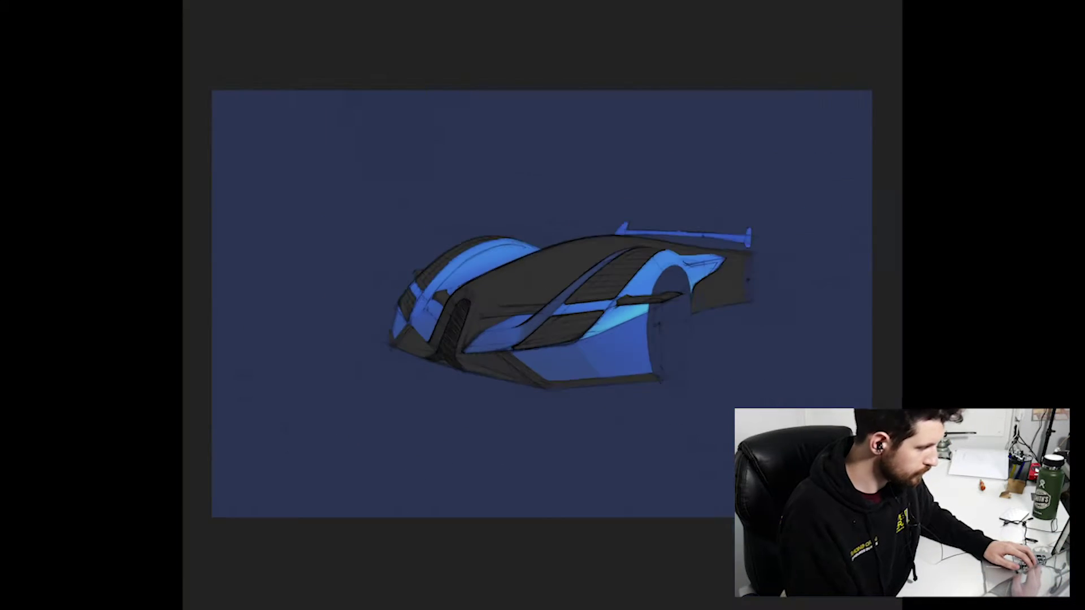
{"action": "key", "text": "ctrl+plus"}
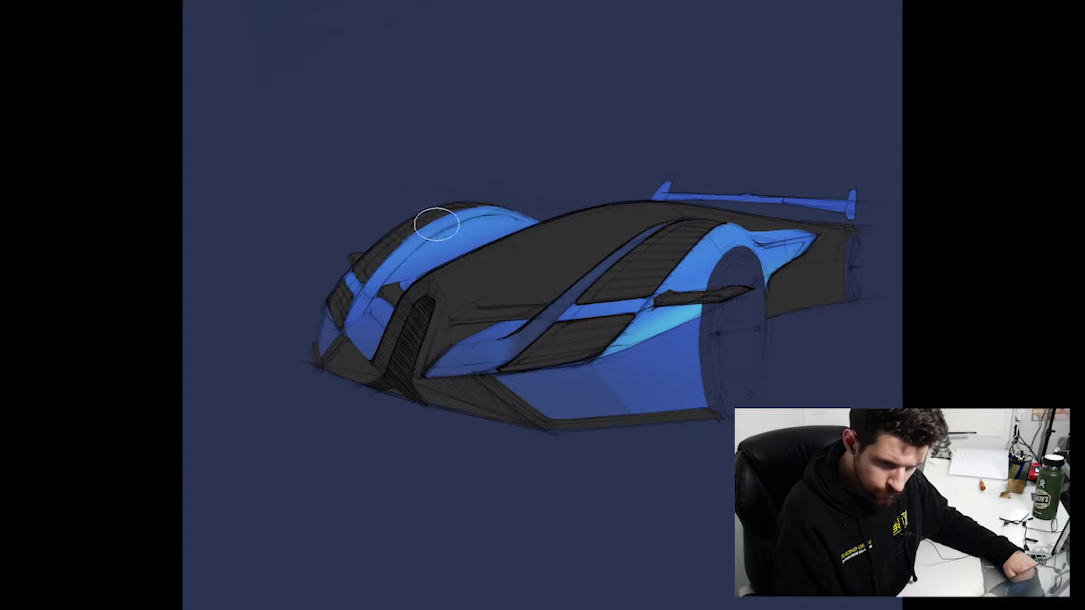
{"action": "key", "text": "ctrl+minus"}
{"action": "key", "text": "ctrl+minus"}
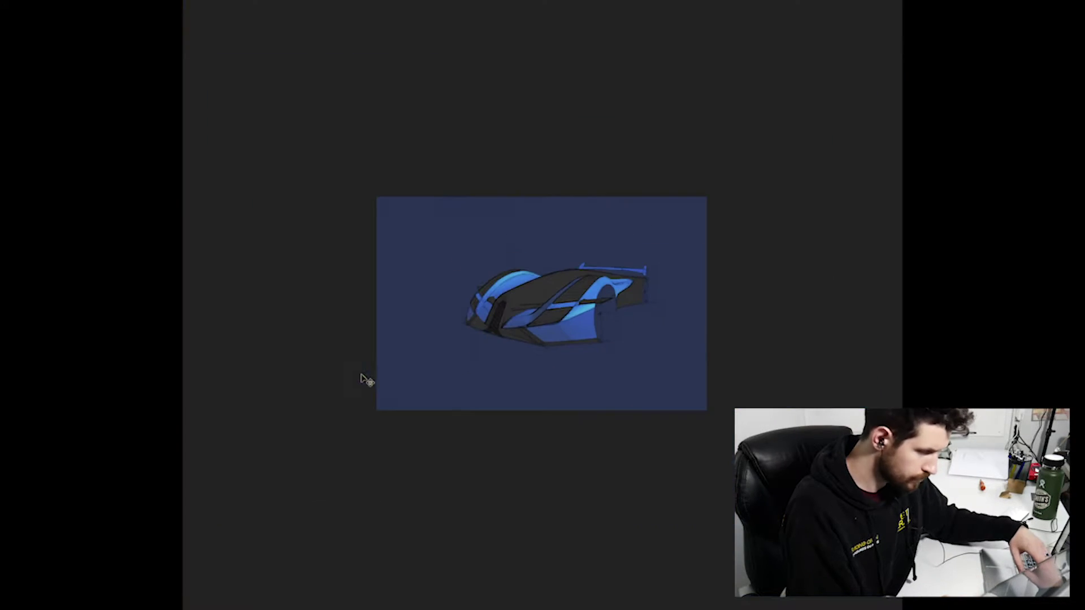
{"action": "key", "text": "ctrl+minus"}
{"action": "key", "text": "ctrl+plus"}
{"action": "key", "text": "ctrl+plus"}
{"action": "key", "text": "ctrl+z"}
{"action": "mouse_move", "coordinate": [341, 272]}
{"action": "left_mouse_down"}
{"action": "mouse_move", "coordinate": [389, 246]}
{"action": "mouse_move", "coordinate": [367, 278]}
{"action": "mouse_move", "coordinate": [511, 202]}
{"action": "left_mouse_up"}
{"action": "key", "text": "ctrl+minus"}
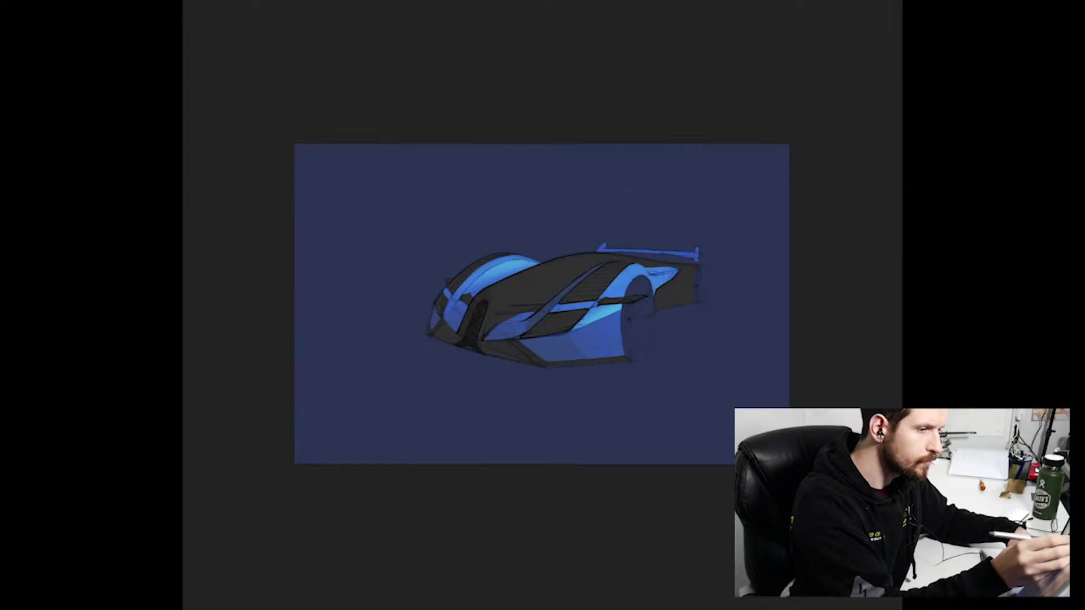
{"action": "key", "text": "ctrl+plus"}
{"action": "key", "text": "bracketleft"}
{"action": "key", "text": "bracketleft"}
{"action": "key", "text": "bracketleft"}
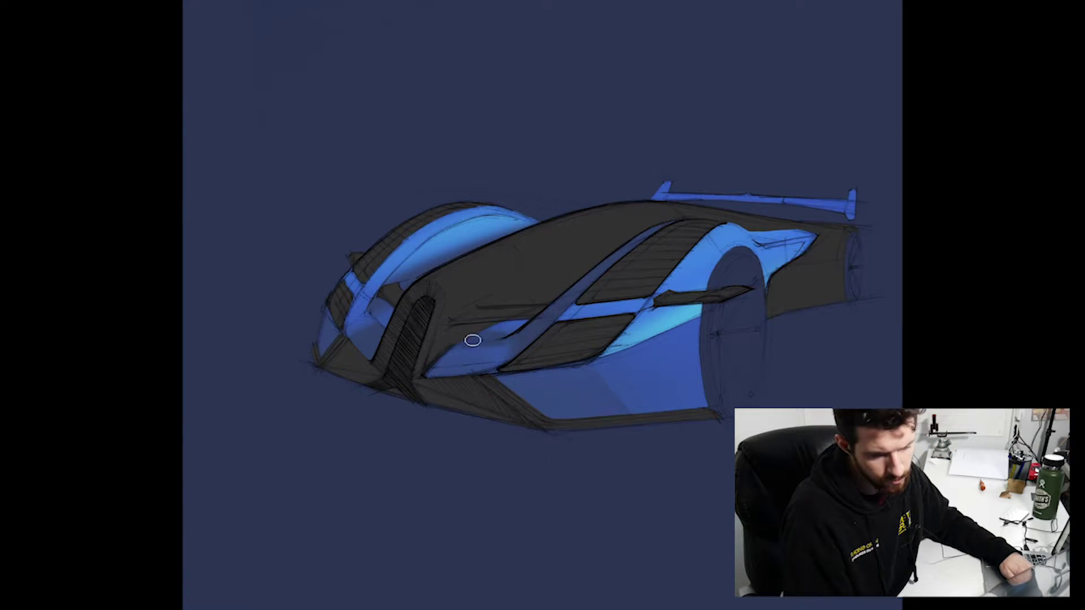
{"action": "scroll", "coordinate": [273, 439], "scroll_direction": "down", "scroll_amount": 5}
{"action": "scroll", "coordinate": [322, 310], "scroll_direction": "up", "scroll_amount": 8}
{"action": "scroll", "coordinate": [473, 511], "scroll_direction": "down", "scroll_amount": 6}
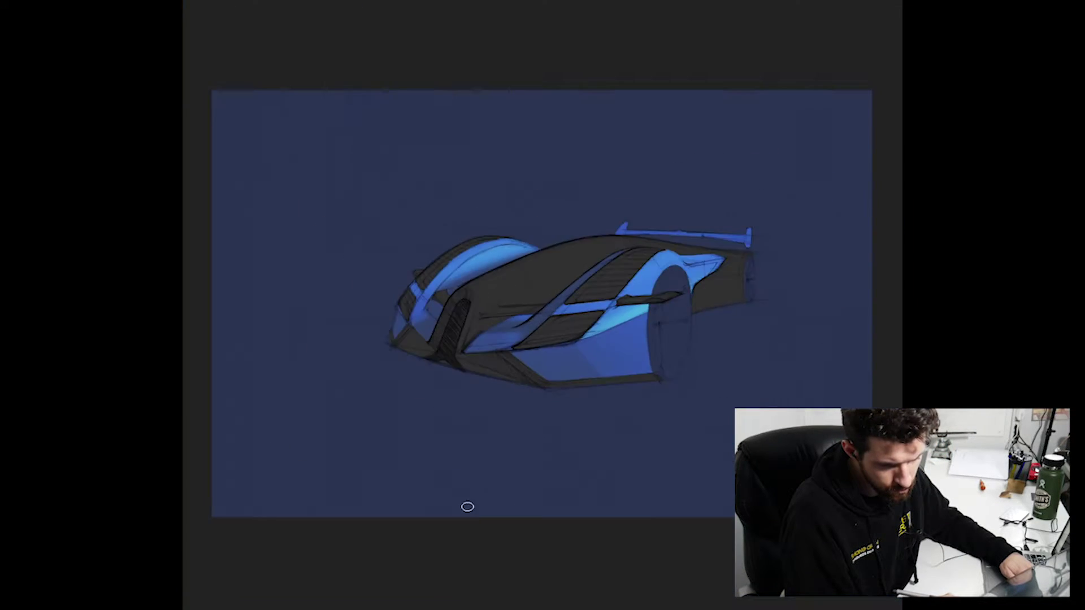
{"action": "scroll", "coordinate": [467, 507], "scroll_direction": "up", "scroll_amount": 4}
{"action": "scroll", "coordinate": [672, 455], "scroll_direction": "down", "scroll_amount": 5}
{"action": "scroll", "coordinate": [670, 469], "scroll_direction": "up", "scroll_amount": 5}
{"action": "scroll", "coordinate": [663, 468], "scroll_direction": "down", "scroll_amount": 5}
{"action": "scroll", "coordinate": [671, 472], "scroll_direction": "up", "scroll_amount": 7}
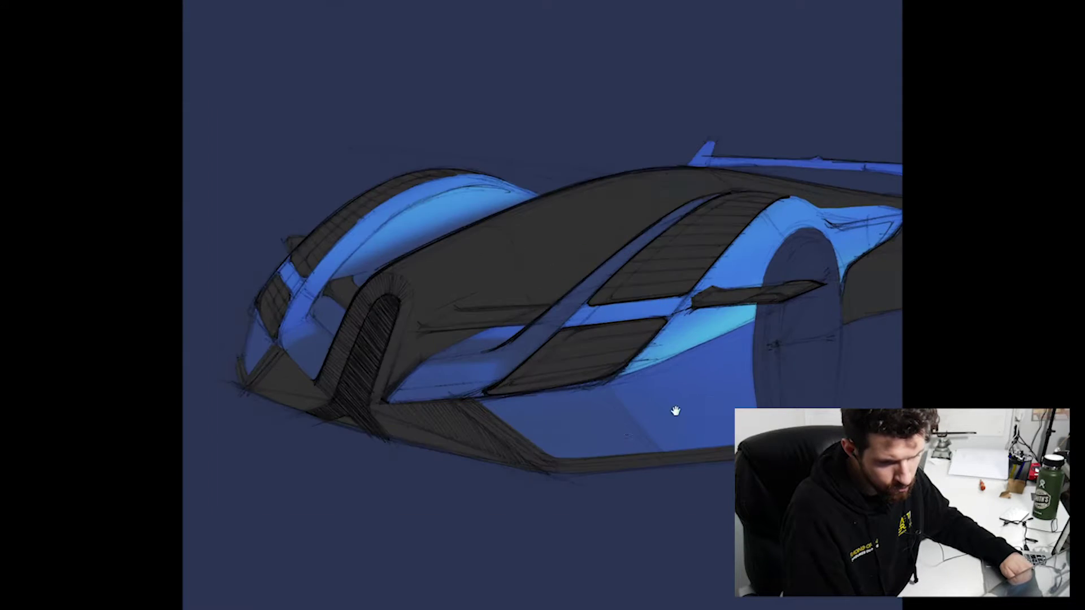
{"action": "left_click_drag", "start_coordinate": [675, 410], "coordinate": [491, 464]}
{"action": "left_click_drag", "start_coordinate": [583, 363], "coordinate": [383, 429]}
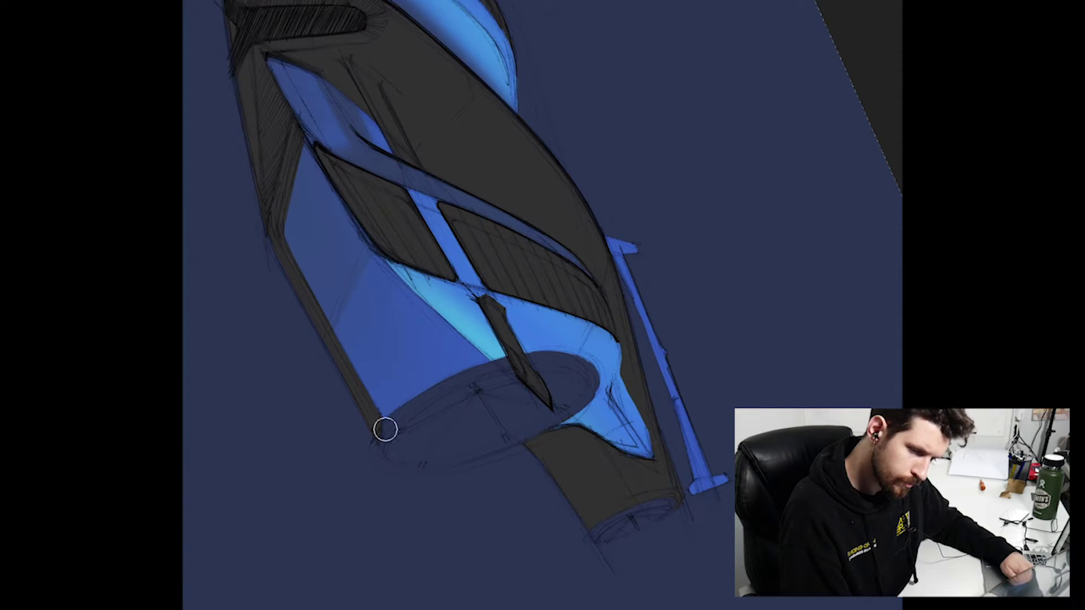
{"action": "mouse_move", "coordinate": [543, 359]}
{"action": "left_mouse_down"}
{"action": "mouse_move", "coordinate": [615, 271]}
{"action": "mouse_move", "coordinate": [547, 186]}
{"action": "mouse_move", "coordinate": [537, 303]}
{"action": "mouse_move", "coordinate": [568, 502]}
{"action": "left_mouse_up"}
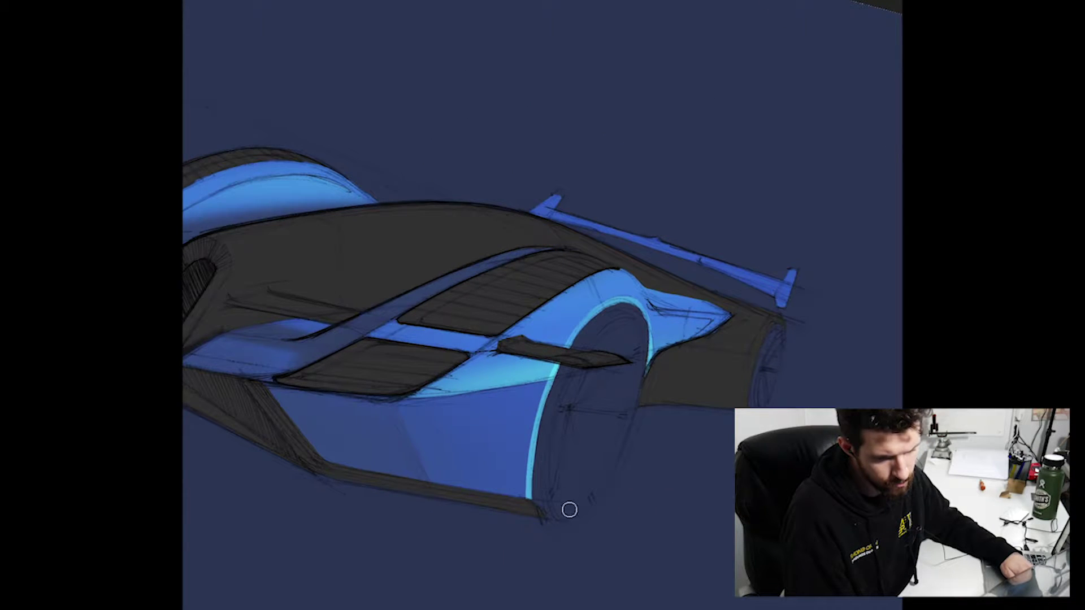
Step: Save the sketch, then brush dark grey vertical shadow streaks down the panel beneath the side mirror
{"action": "left_click_drag", "start_coordinate": [695, 252], "coordinate": [669, 468]}
{"action": "key", "text": "ctrl+0"}
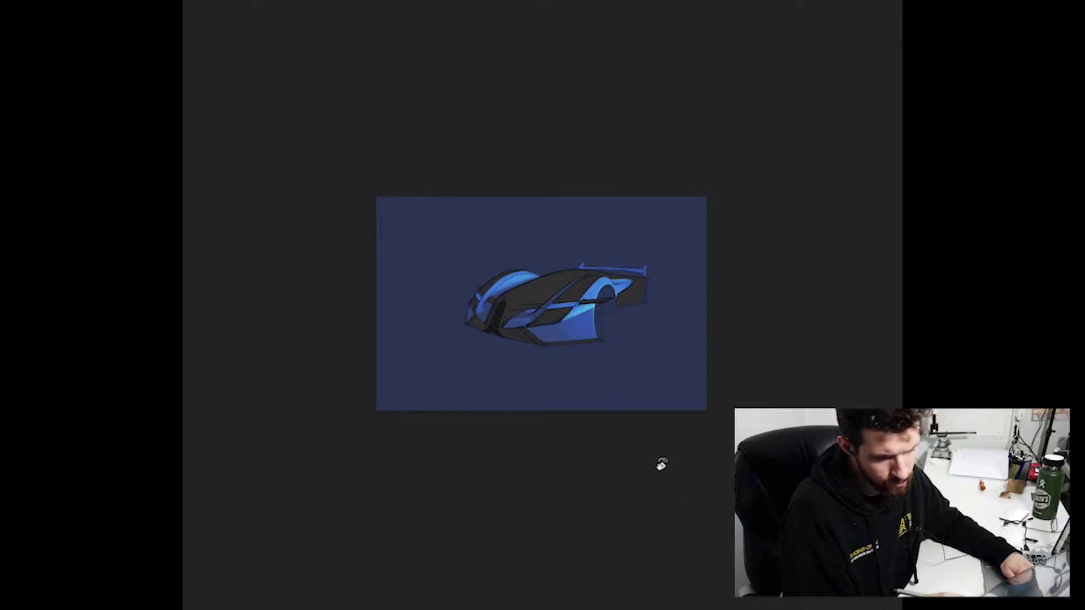
{"action": "scroll", "coordinate": [662, 464], "scroll_direction": "up", "scroll_amount": 3}
{"action": "key", "text": "ctrl+0"}
{"action": "scroll", "coordinate": [685, 480], "scroll_direction": "up", "scroll_amount": 3}
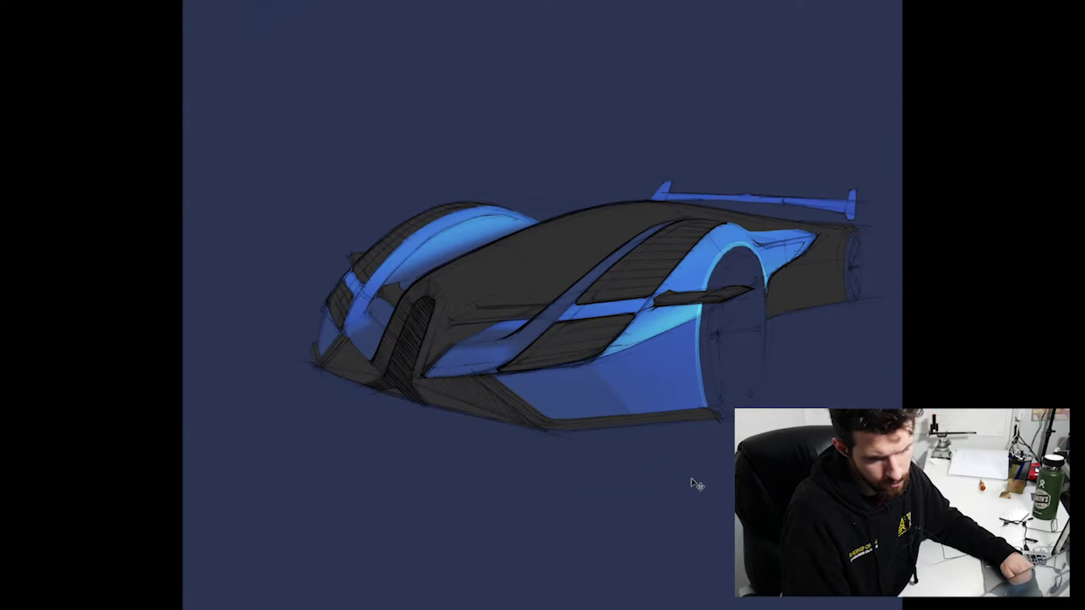
{"action": "key", "text": "ctrl+0"}
{"action": "scroll", "coordinate": [411, 315], "scroll_direction": "up", "scroll_amount": 4}
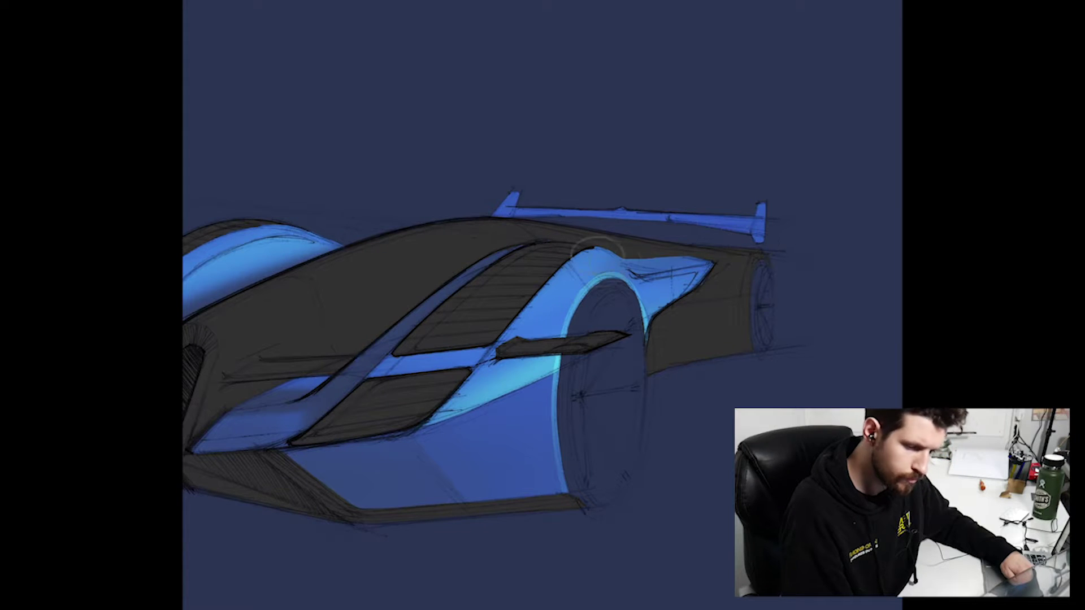
{"action": "left_click_drag", "start_coordinate": [605, 311], "coordinate": [726, 375]}
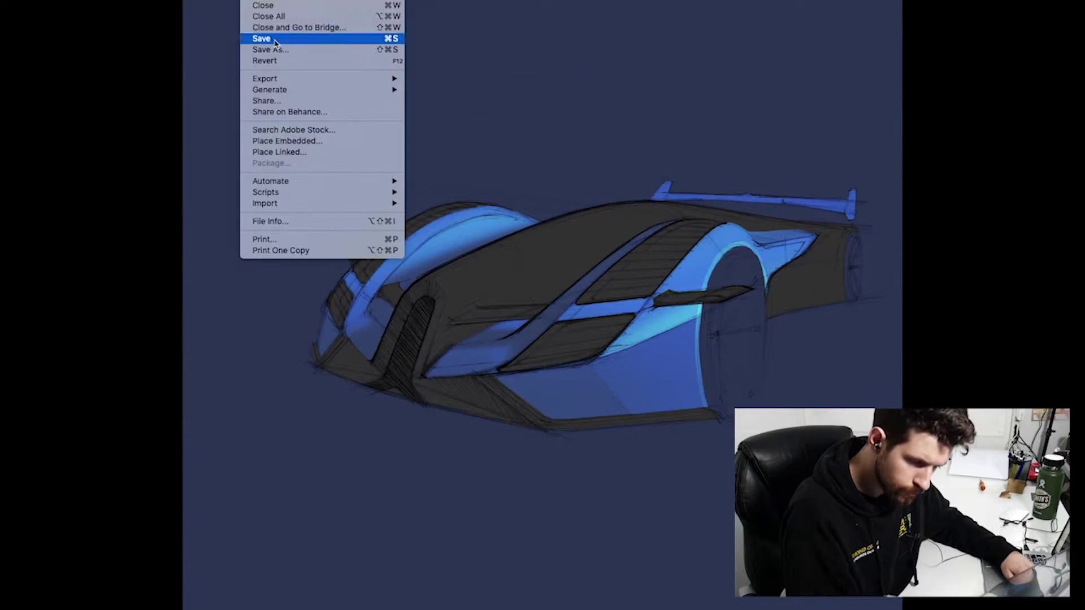
{"action": "left_click", "coordinate": [276, 41]}
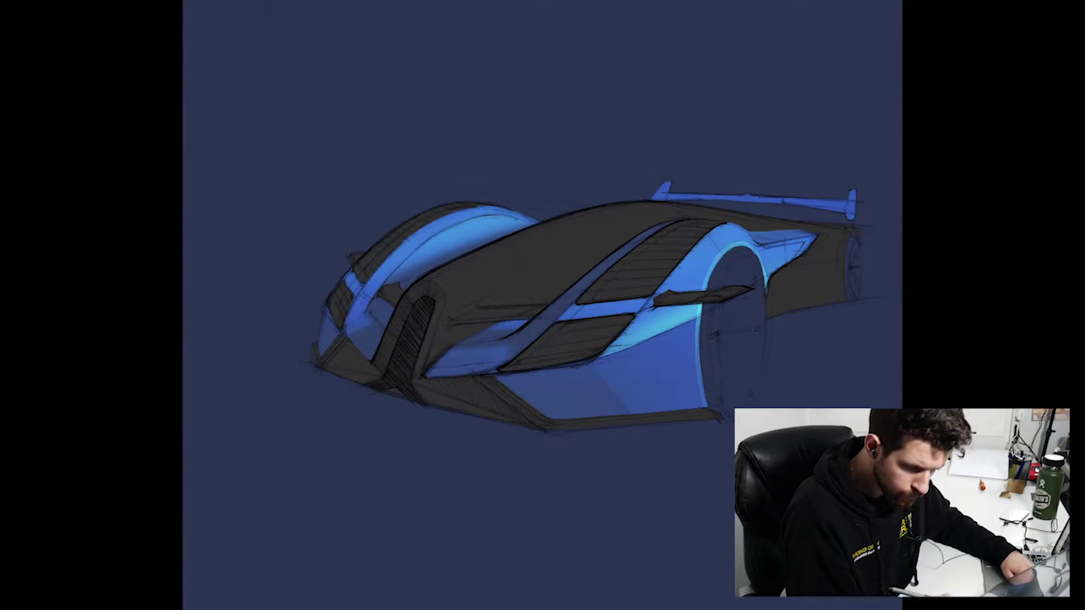
{"action": "scroll", "coordinate": [615, 332], "scroll_direction": "up", "scroll_amount": 3}
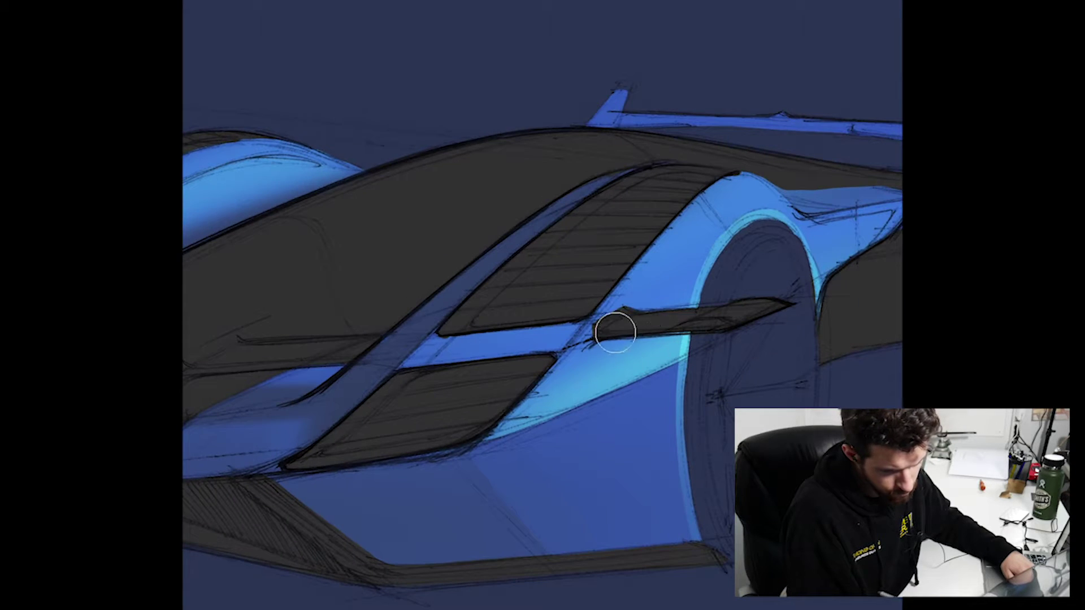
{"action": "mouse_move", "coordinate": [604, 342]}
{"action": "left_mouse_down"}
{"action": "mouse_move", "coordinate": [609, 392]}
{"action": "mouse_move", "coordinate": [618, 390]}
{"action": "mouse_move", "coordinate": [597, 514]}
{"action": "left_mouse_up"}
Step: Extend the mirror shadow streaks down the door and soften them with an 8.9-radius Gaussian Blur
{"action": "mouse_move", "coordinate": [636, 384]}
{"action": "left_mouse_down"}
{"action": "mouse_move", "coordinate": [642, 531]}
{"action": "mouse_move", "coordinate": [628, 537]}
{"action": "left_mouse_up"}
{"action": "left_click", "coordinate": [429, 1]}
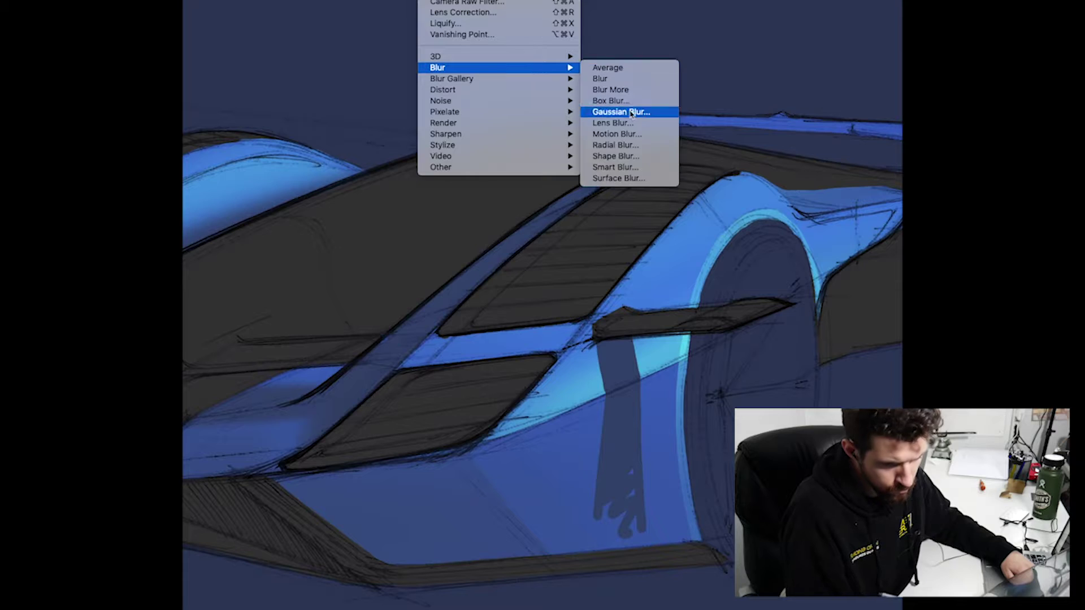
{"action": "left_click", "coordinate": [618, 112]}
{"action": "key", "text": "Return"}
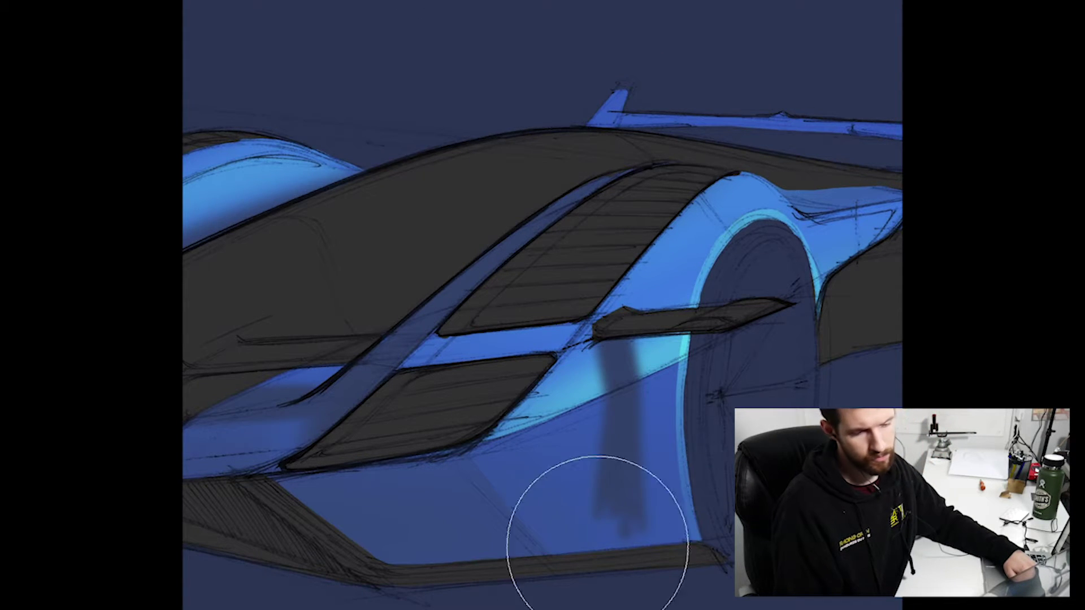
{"action": "key", "text": "ctrl+minus"}
{"action": "key", "text": "ctrl+minus"}
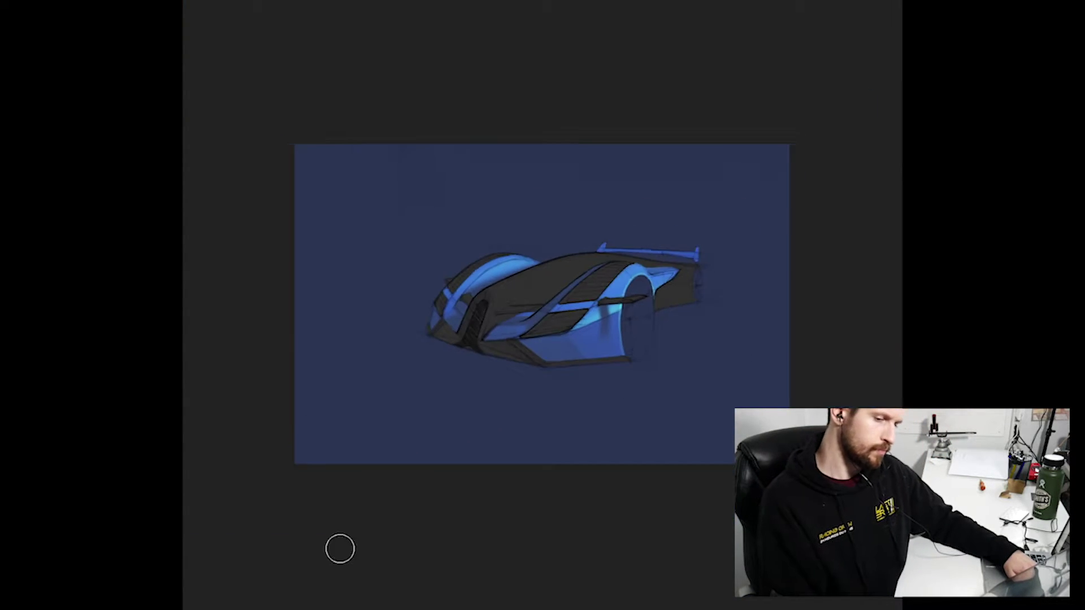
{"action": "key", "text": "ctrl+minus"}
{"action": "key", "text": "ctrl+1"}
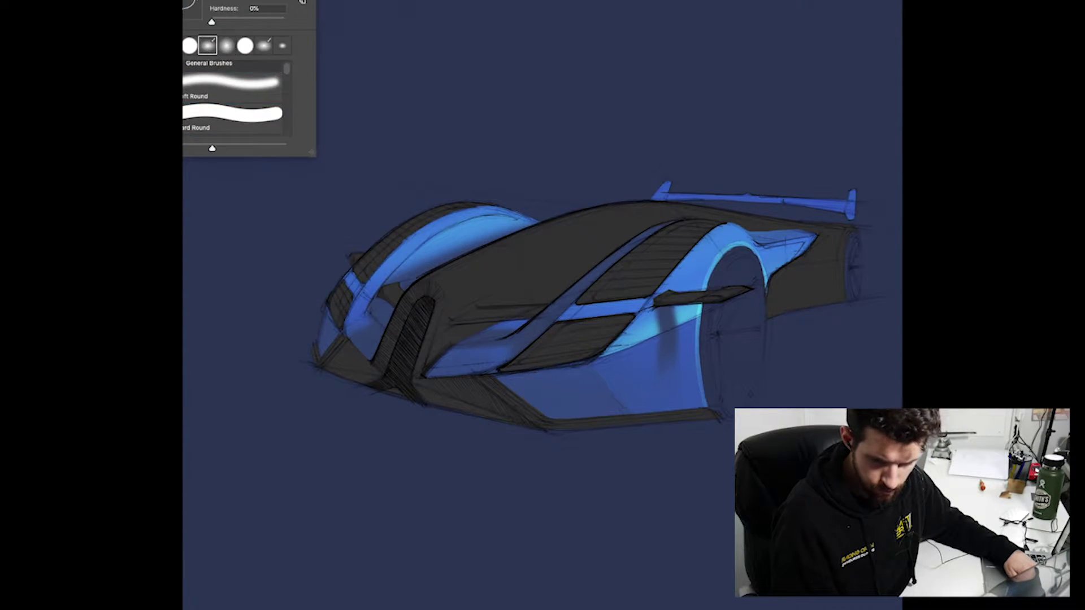
Step: Airbrush a soft light highlight along the black cockpit top, undoing and redoing it to compare
{"action": "mouse_move", "coordinate": [467, 285]}
{"action": "left_mouse_down"}
{"action": "mouse_move", "coordinate": [436, 300]}
{"action": "mouse_move", "coordinate": [783, 227]}
{"action": "mouse_move", "coordinate": [456, 283]}
{"action": "mouse_move", "coordinate": [774, 206]}
{"action": "left_mouse_up"}
{"action": "key", "text": "ctrl+minus"}
{"action": "key", "text": "ctrl+1"}
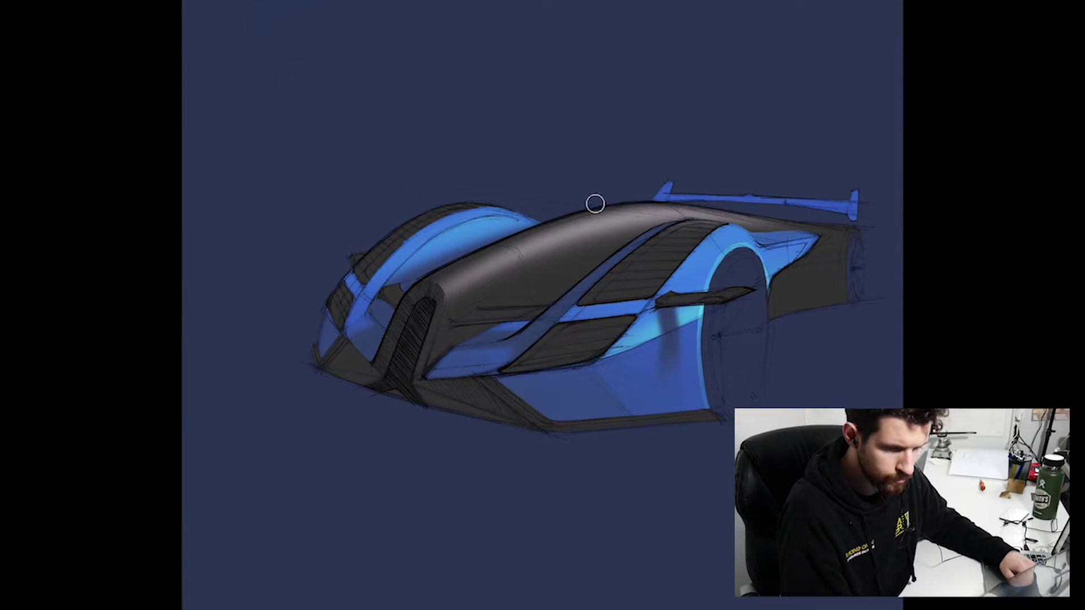
{"action": "left_click_drag", "start_coordinate": [499, 263], "coordinate": [638, 221]}
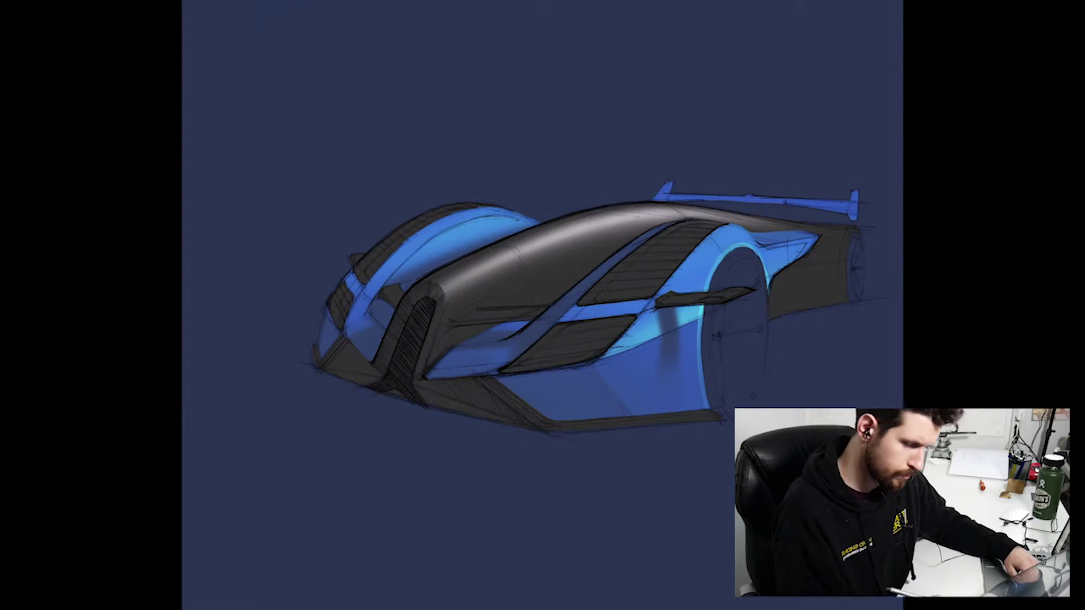
{"action": "key", "text": "ctrl+z"}
{"action": "key", "text": "ctrl+shift+z"}
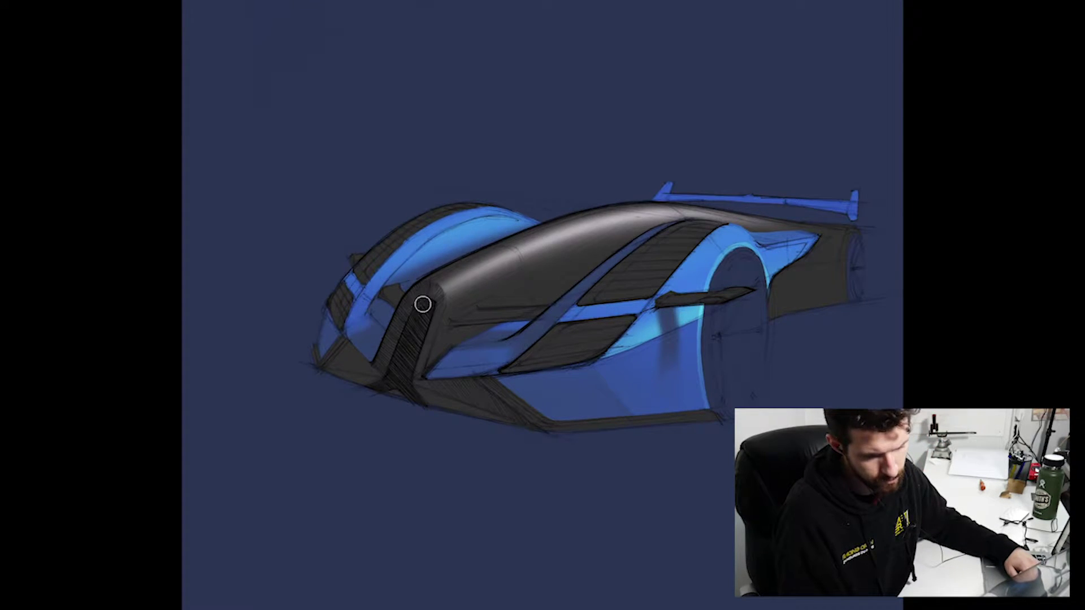
{"action": "scroll", "coordinate": [537, 278], "scroll_direction": "up", "scroll_amount": 2}
Step: Paint the front air intake solid black and darken the hood edge and area below it
{"action": "mouse_move", "coordinate": [375, 370]}
{"action": "left_mouse_down"}
{"action": "mouse_move", "coordinate": [364, 345]}
{"action": "mouse_move", "coordinate": [392, 307]}
{"action": "mouse_move", "coordinate": [338, 407]}
{"action": "left_mouse_up"}
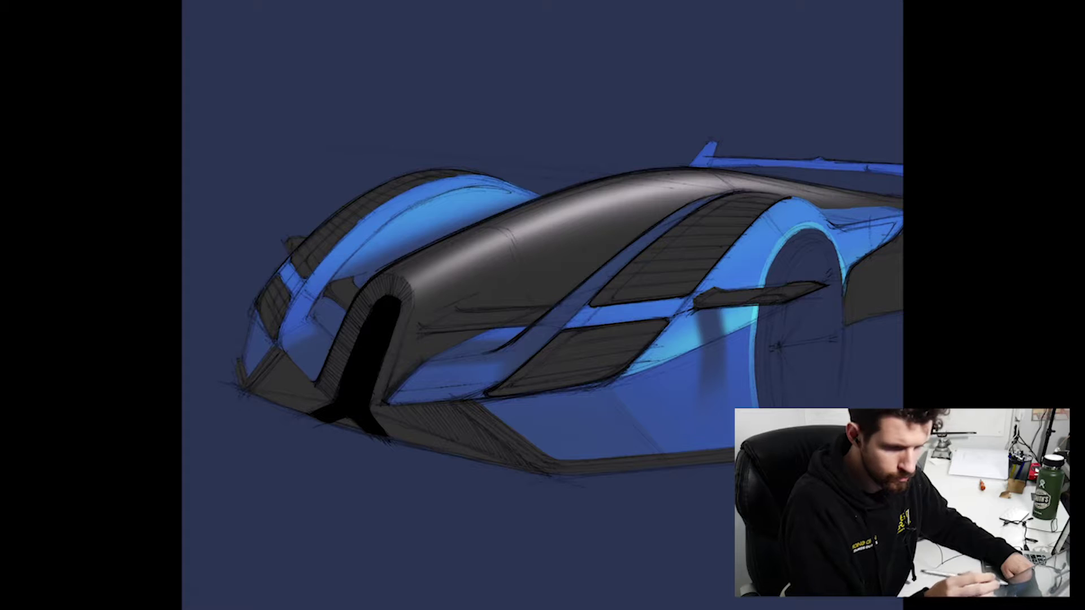
{"action": "key", "text": "F5"}
{"action": "key", "text": "F5"}
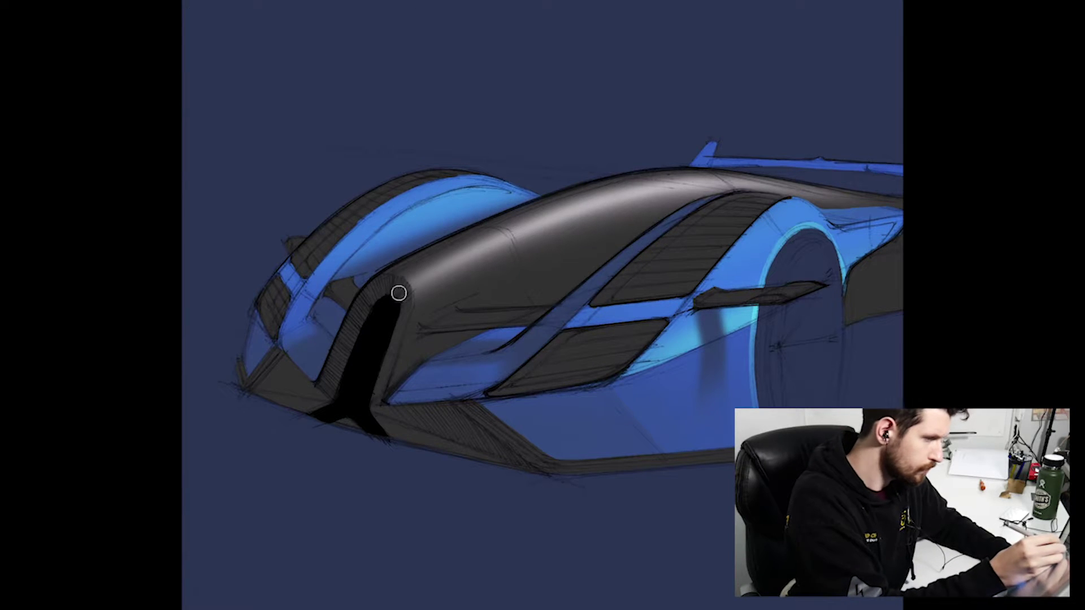
{"action": "mouse_move", "coordinate": [391, 279]}
{"action": "left_mouse_down"}
{"action": "mouse_move", "coordinate": [432, 317]}
{"action": "mouse_move", "coordinate": [376, 438]}
{"action": "left_mouse_up"}
{"action": "key", "text": "F5"}
{"action": "key", "text": "F5"}
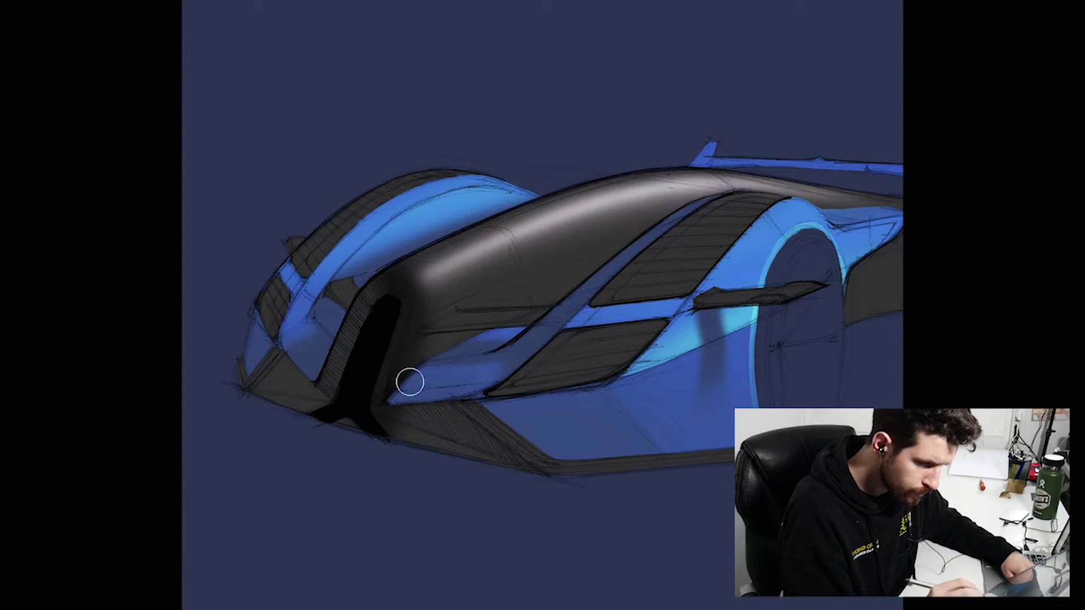
{"action": "left_click_drag", "start_coordinate": [434, 295], "coordinate": [365, 440]}
Step: Darken the intake's top lip and add grey shading on the hood beside the nose
{"action": "key", "text": "r"}
{"action": "mouse_move", "coordinate": [409, 269]}
{"action": "left_mouse_down"}
{"action": "mouse_move", "coordinate": [431, 295]}
{"action": "mouse_move", "coordinate": [412, 428]}
{"action": "left_mouse_up"}
{"action": "key", "text": "r"}
{"action": "mouse_move", "coordinate": [521, 407]}
{"action": "left_mouse_down"}
{"action": "mouse_move", "coordinate": [668, 364]}
{"action": "mouse_move", "coordinate": [495, 368]}
{"action": "left_mouse_up"}
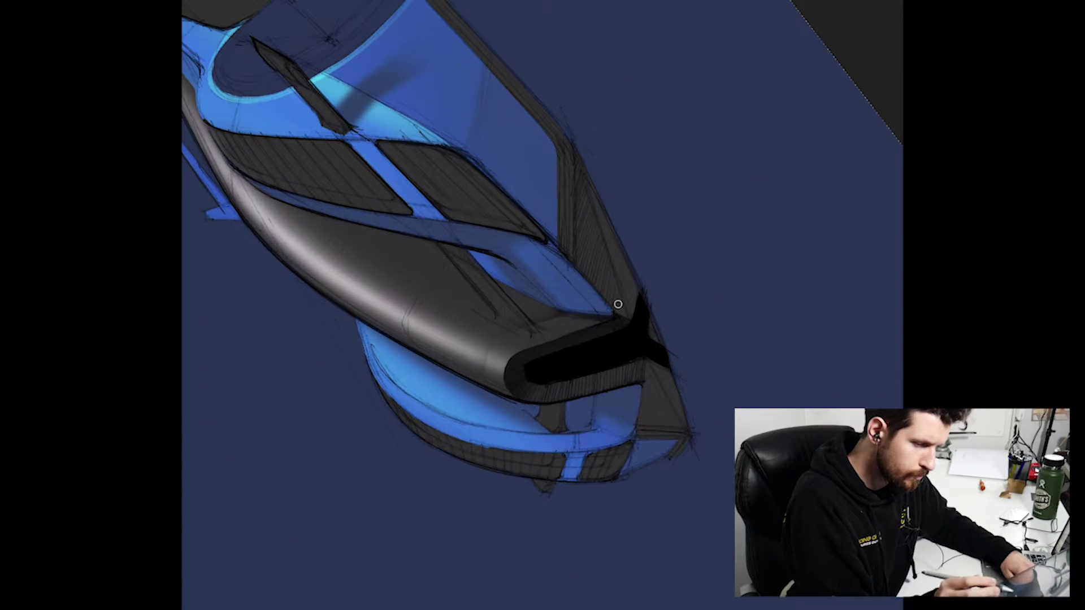
{"action": "key", "text": "r"}
{"action": "left_click_drag", "start_coordinate": [618, 303], "coordinate": [528, 225]}
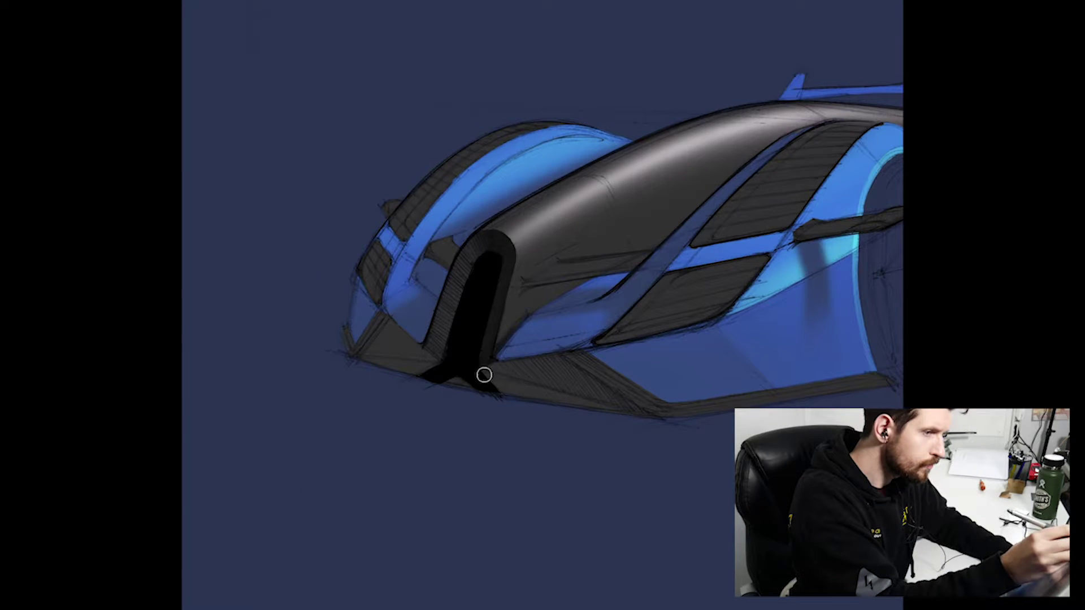
{"action": "key", "text": "h"}
{"action": "left_click_drag", "start_coordinate": [467, 423], "coordinate": [446, 497]}
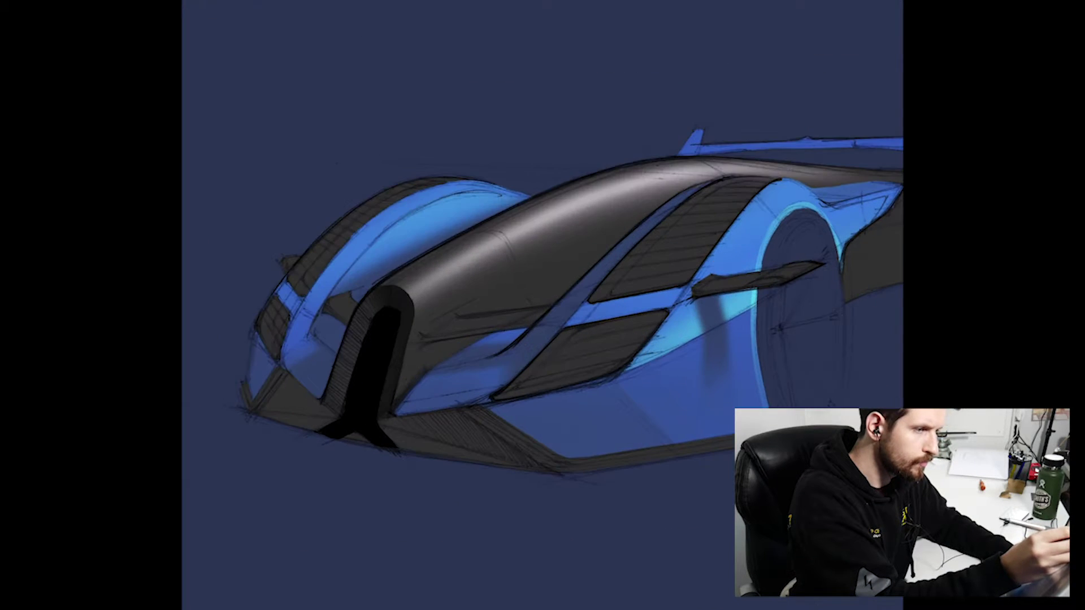
{"action": "left_click_drag", "start_coordinate": [398, 297], "coordinate": [368, 318]}
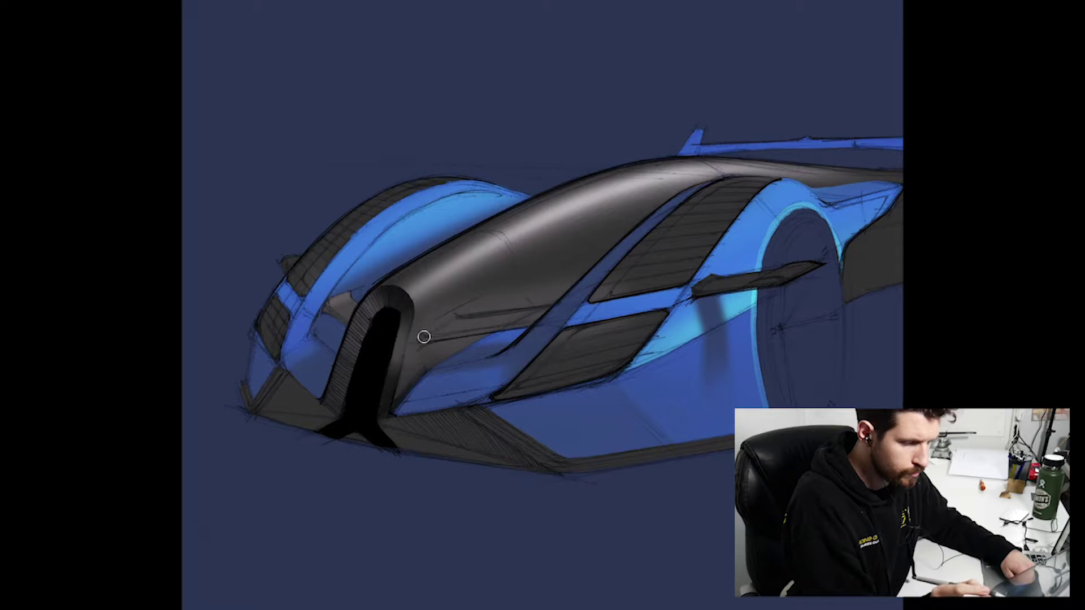
{"action": "left_click_drag", "start_coordinate": [431, 332], "coordinate": [475, 312]}
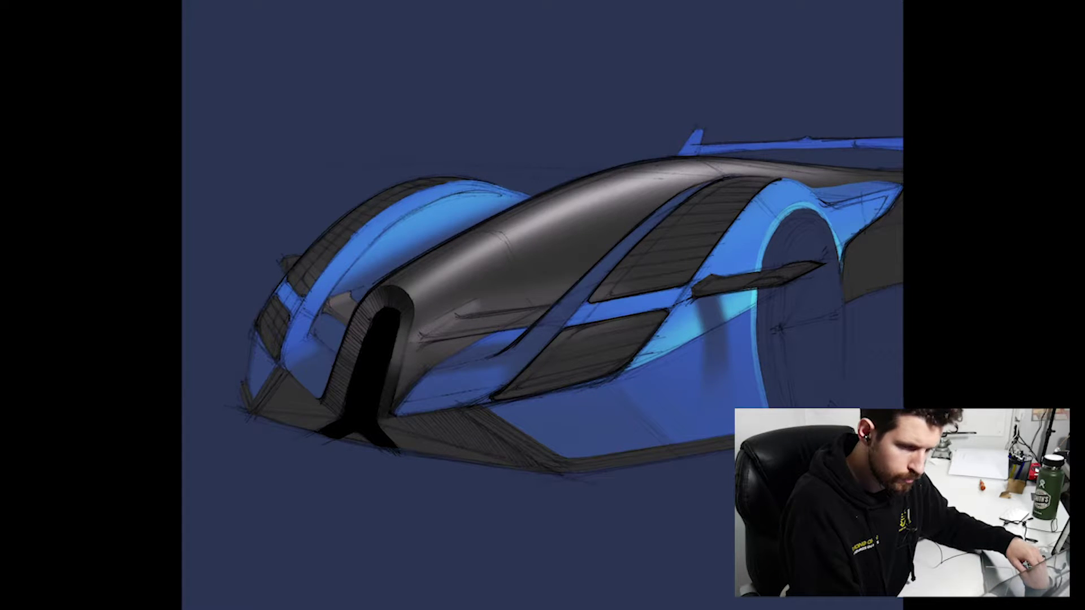
{"action": "left_click_drag", "start_coordinate": [425, 336], "coordinate": [415, 345]}
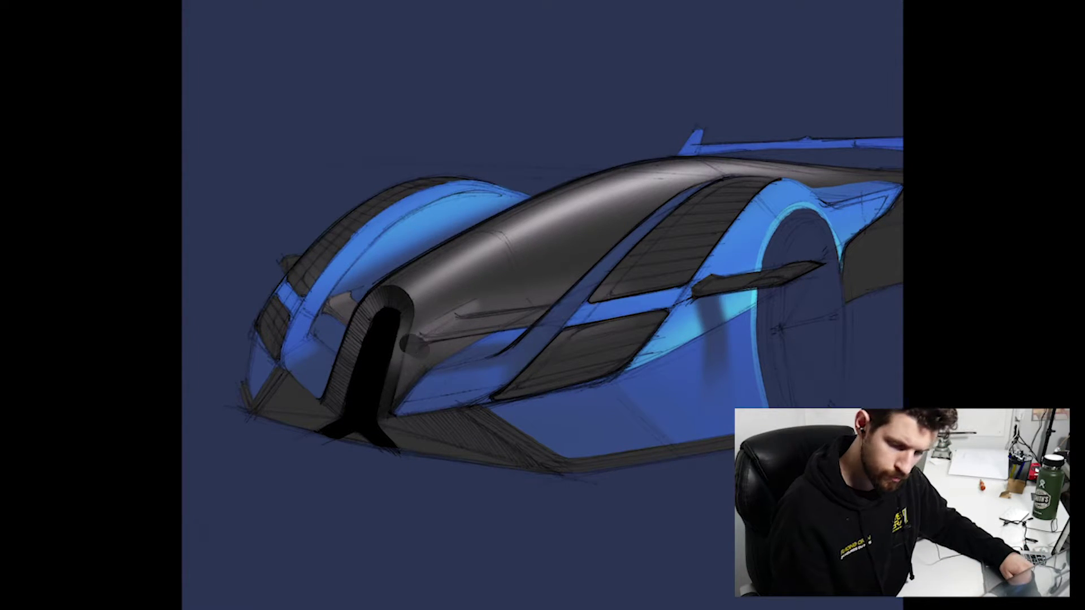
Step: Undo the recent hood shading and redraw the dark stroke on the side blade
{"action": "key", "text": "ctrl+z"}
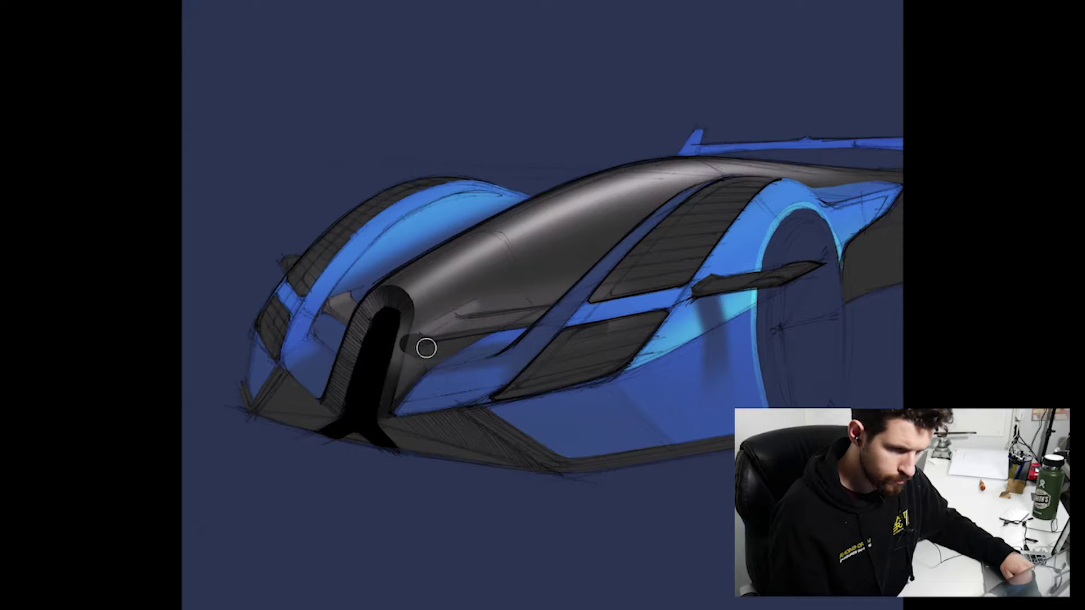
{"action": "key", "text": "ctrl+z"}
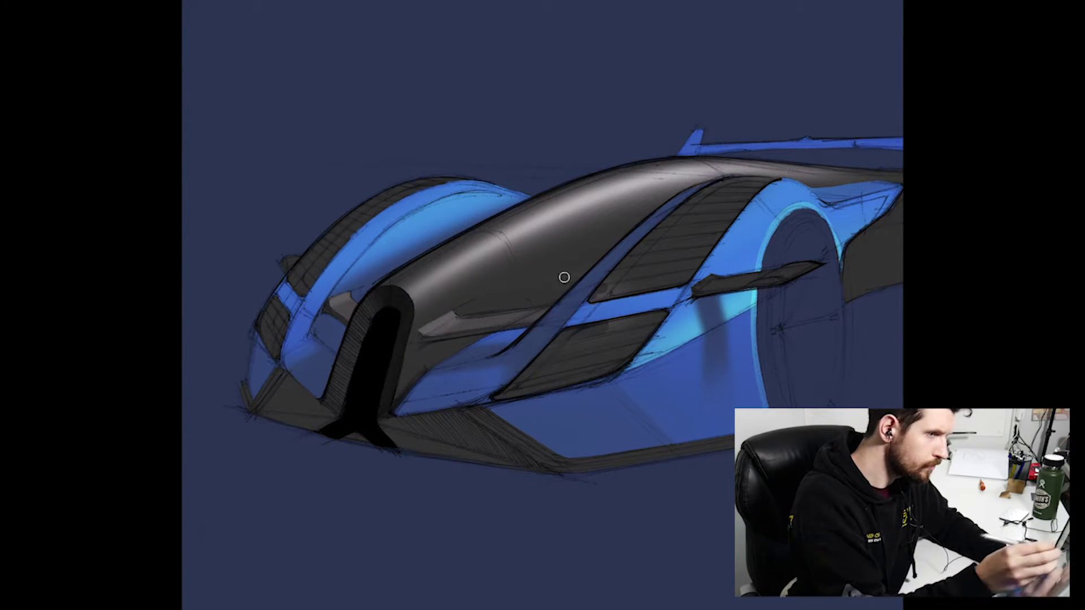
{"action": "key", "text": "ctrl+z"}
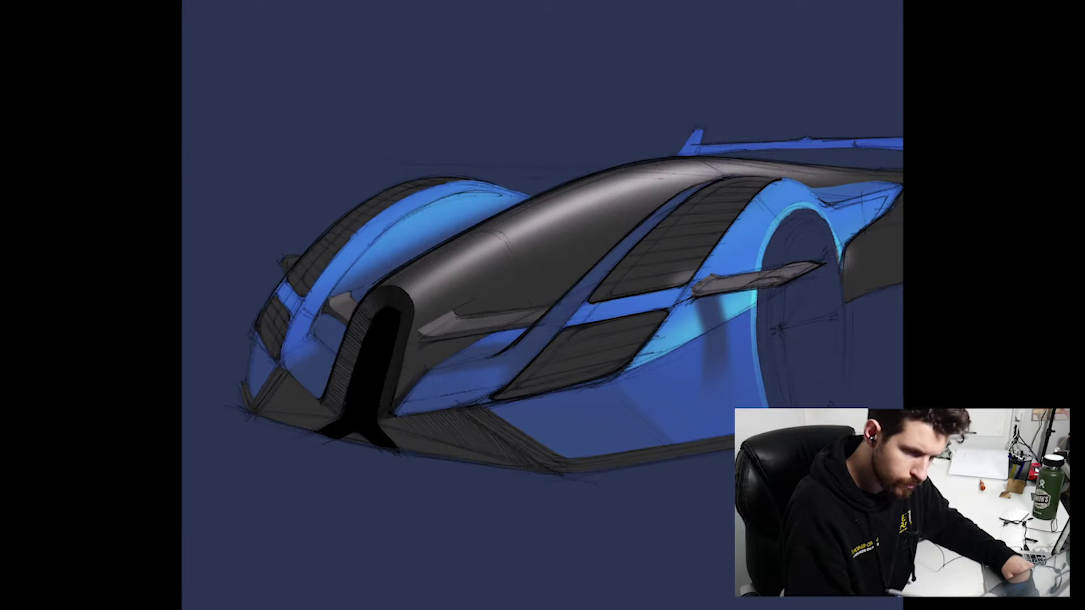
{"action": "left_click_drag", "start_coordinate": [693, 290], "coordinate": [791, 277]}
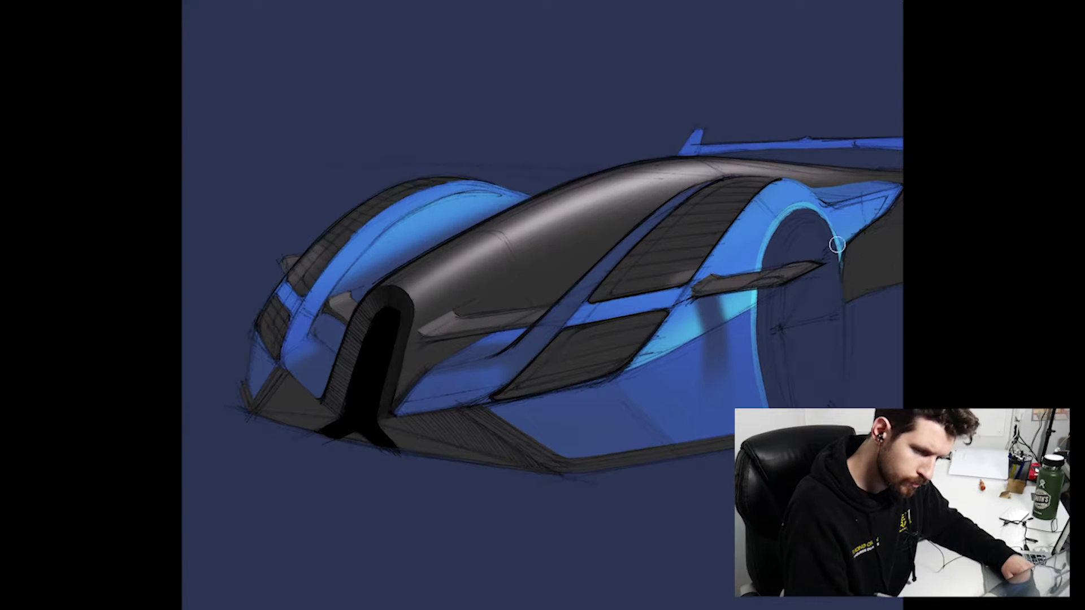
Step: Add dark strokes to the front fender and deepen the shading behind the nose intake
{"action": "left_click_drag", "start_coordinate": [316, 257], "coordinate": [282, 277]}
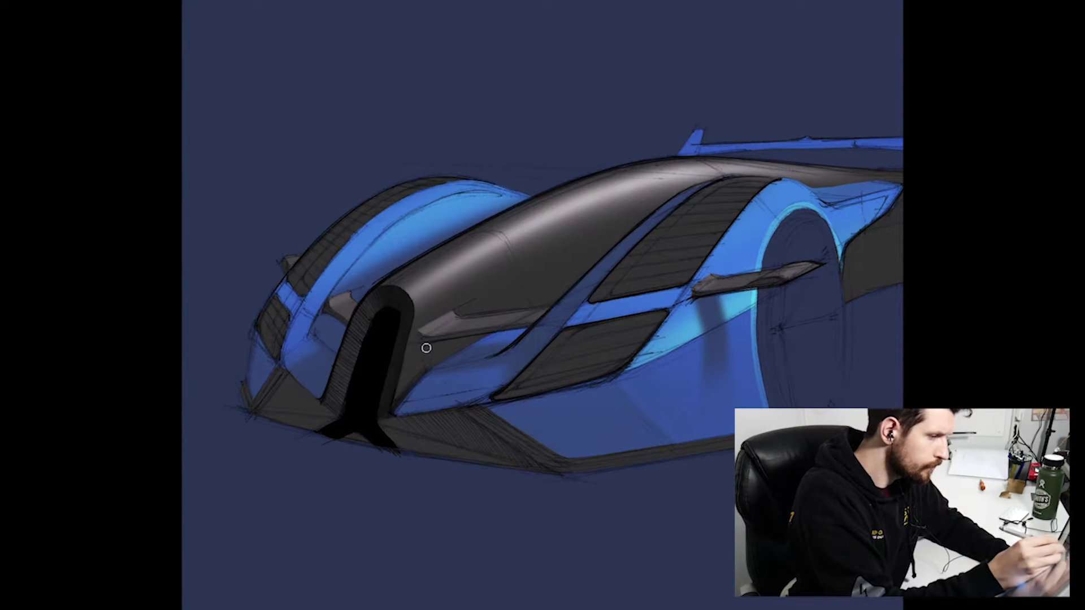
{"action": "left_click_drag", "start_coordinate": [429, 354], "coordinate": [431, 400]}
{"action": "left_click_drag", "start_coordinate": [423, 330], "coordinate": [441, 376]}
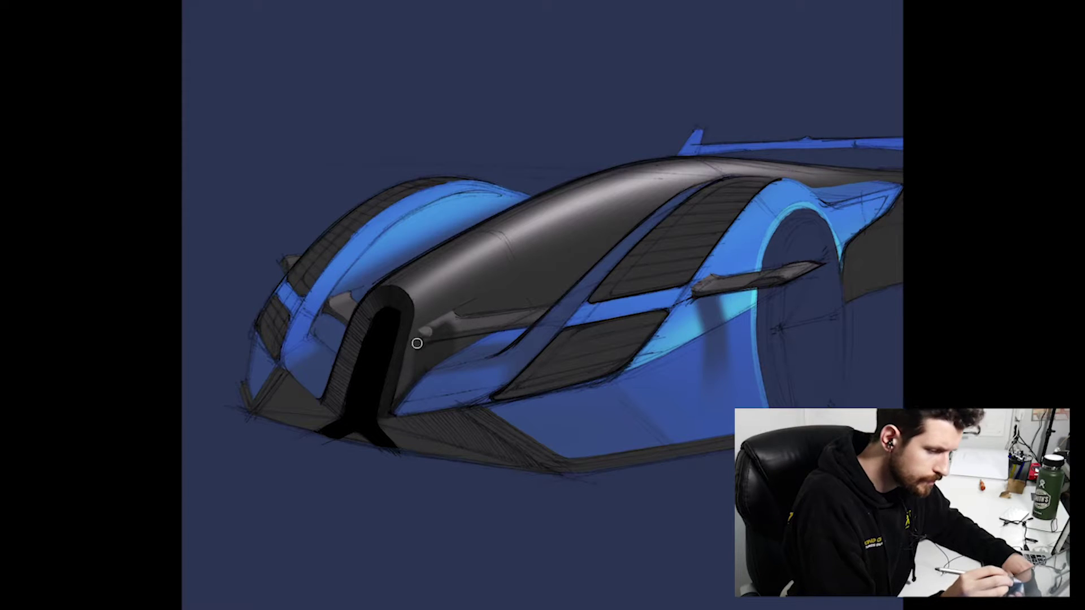
{"action": "key", "text": "h"}
{"action": "left_click", "coordinate": [507, 538]}
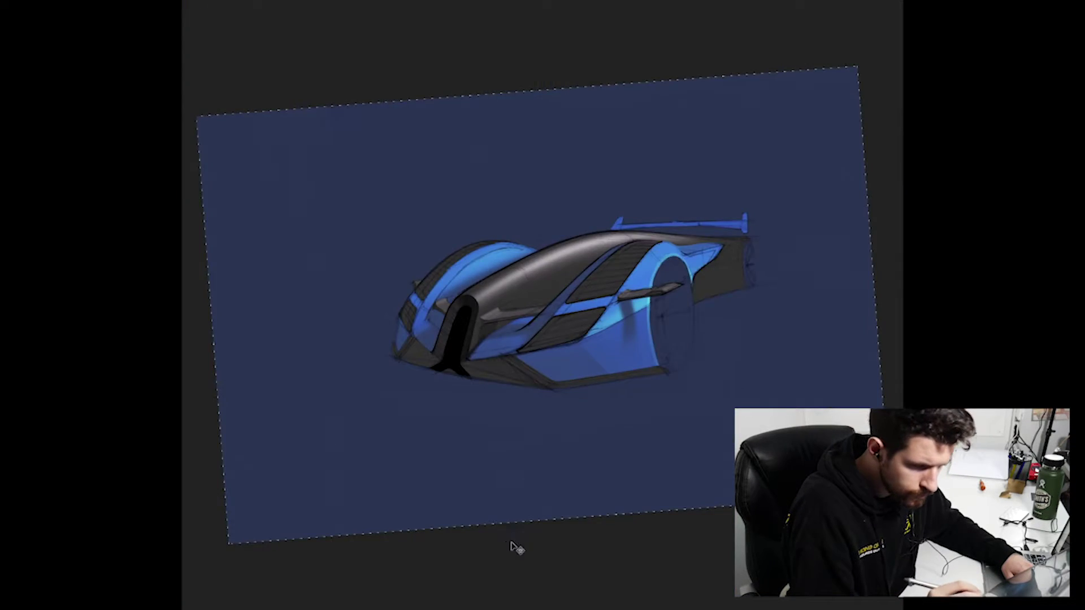
Step: Rotate, pan and reset the canvas view to inspect the car from different angles
{"action": "left_click_drag", "start_coordinate": [348, 448], "coordinate": [493, 549]}
{"action": "mouse_move", "coordinate": [647, 441]}
{"action": "left_mouse_down"}
{"action": "mouse_move", "coordinate": [482, 375]}
{"action": "mouse_move", "coordinate": [329, 511]}
{"action": "left_mouse_up"}
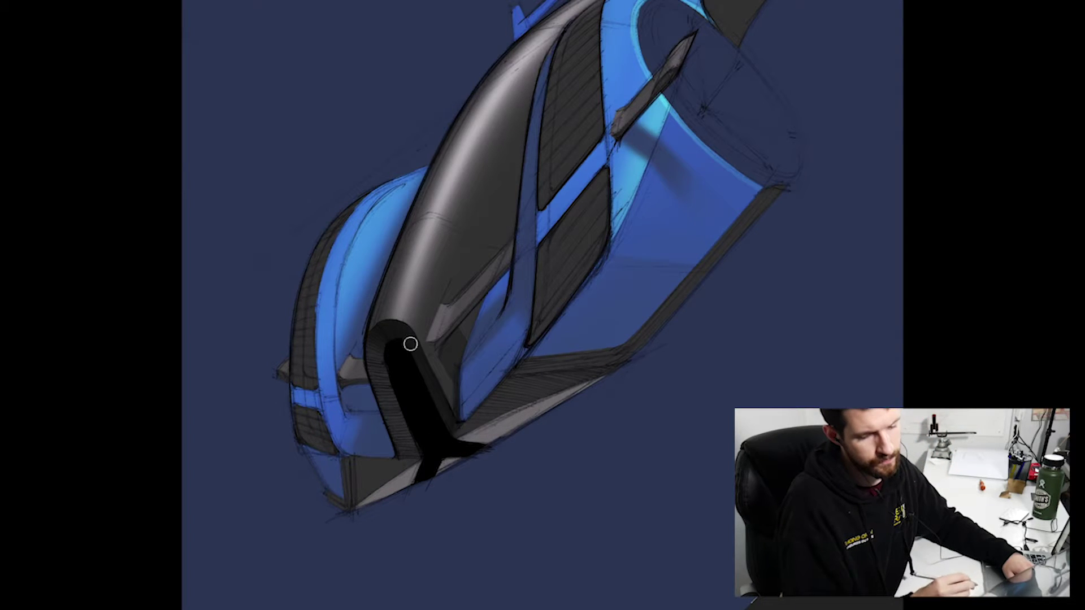
{"action": "mouse_move", "coordinate": [644, 346]}
{"action": "left_mouse_down"}
{"action": "mouse_move", "coordinate": [649, 510]}
{"action": "mouse_move", "coordinate": [645, 441]}
{"action": "left_mouse_up"}
{"action": "key", "text": "ctrl+plus"}
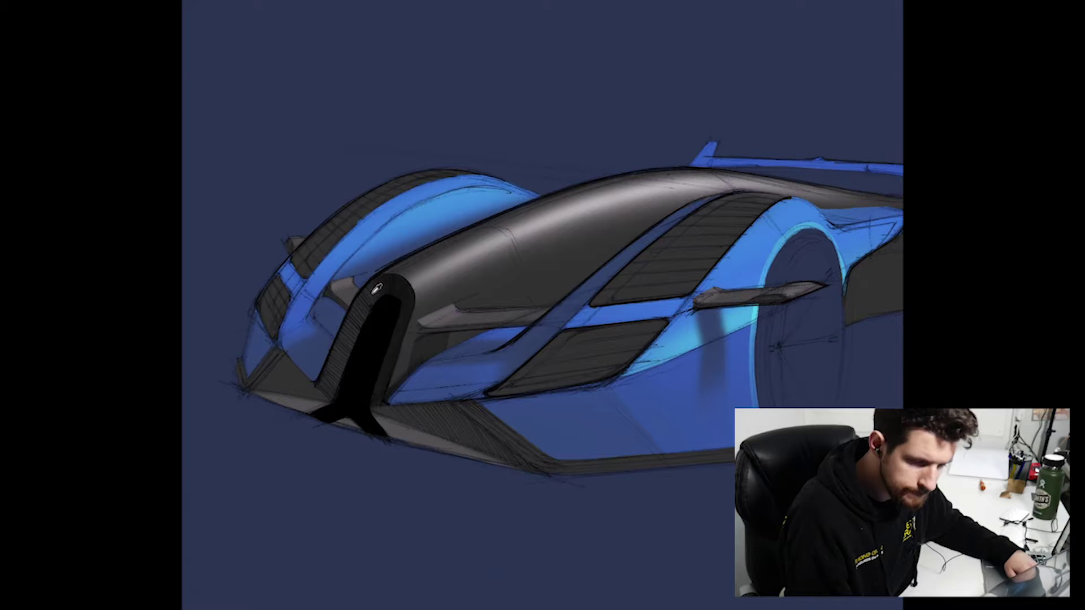
{"action": "left_click_drag", "start_coordinate": [486, 413], "coordinate": [612, 392]}
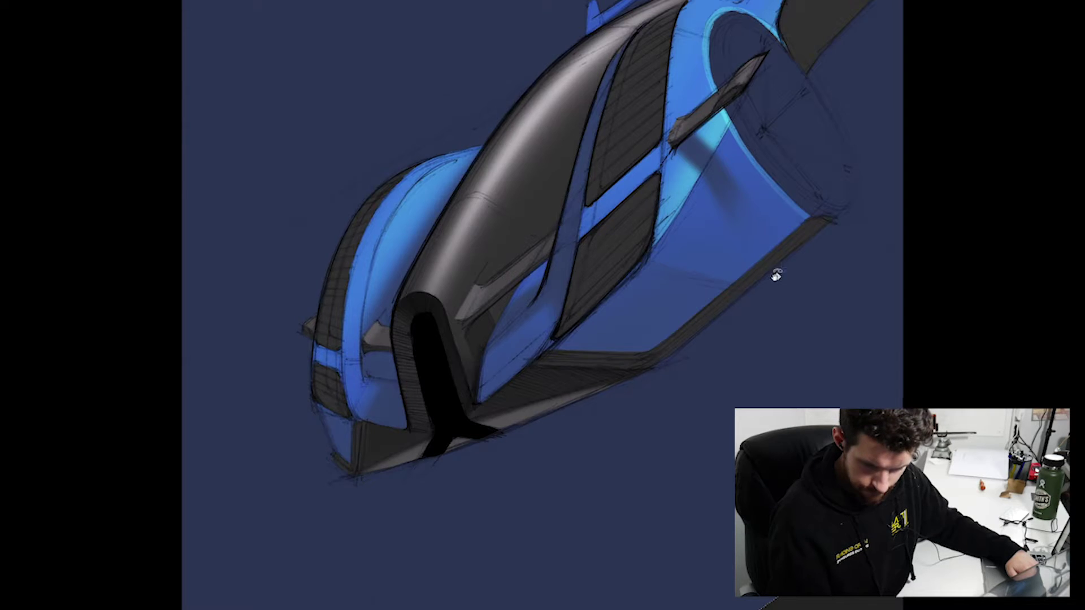
{"action": "key", "text": "ctrl+0"}
{"action": "key", "text": "ctrl+plus"}
{"action": "key", "text": "ctrl+0"}
Step: Paint a light grey stroke along the canopy's lower edge
{"action": "key", "text": "ctrl+plus"}
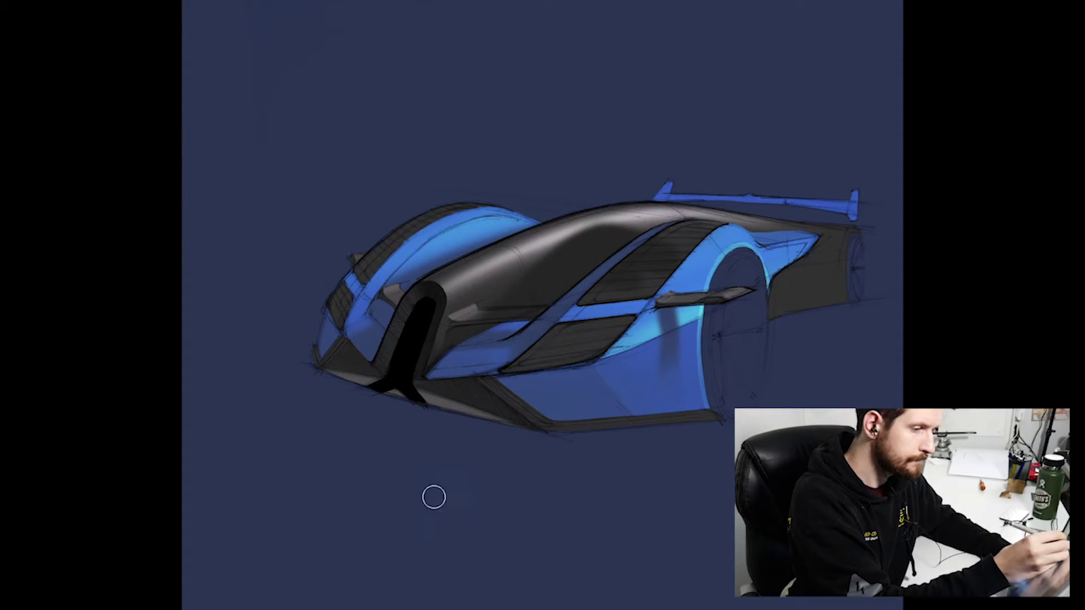
{"action": "key", "text": "ctrl+plus"}
{"action": "left_click_drag", "start_coordinate": [415, 328], "coordinate": [503, 313]}
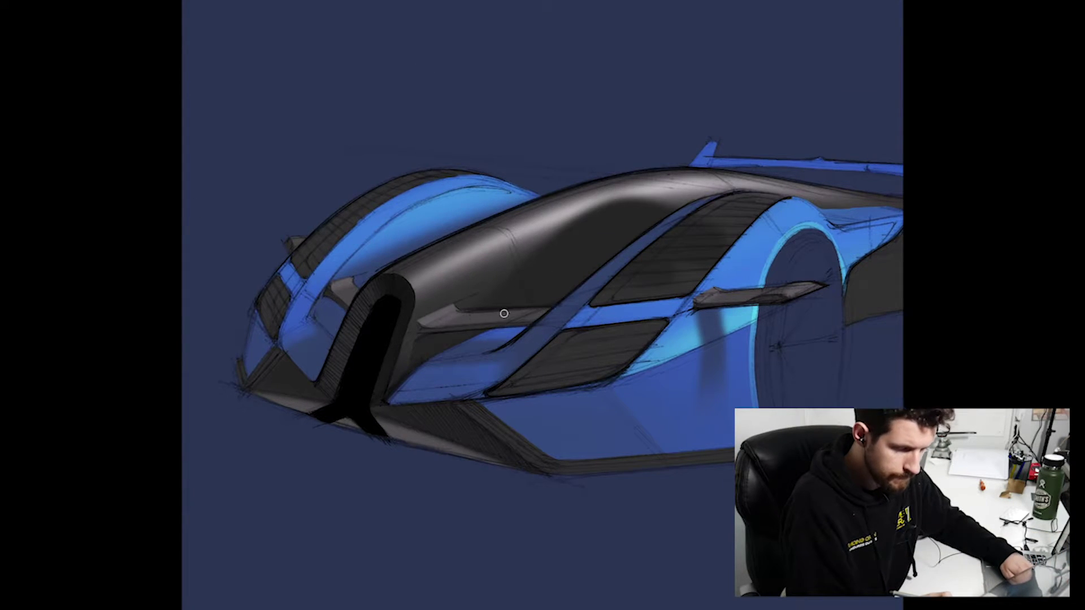
{"action": "key", "text": "ctrl+minus"}
{"action": "key", "text": "ctrl+plus"}
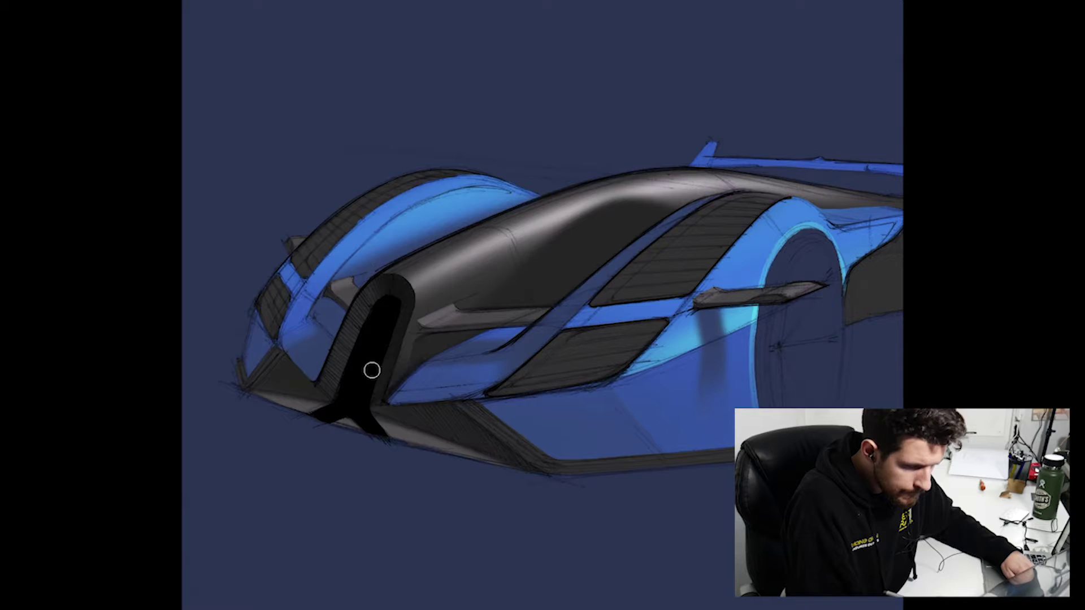
{"action": "key", "text": "ctrl+minus"}
{"action": "key", "text": "ctrl+minus"}
{"action": "key", "text": "ctrl+minus"}
{"action": "key", "text": "ctrl+plus"}
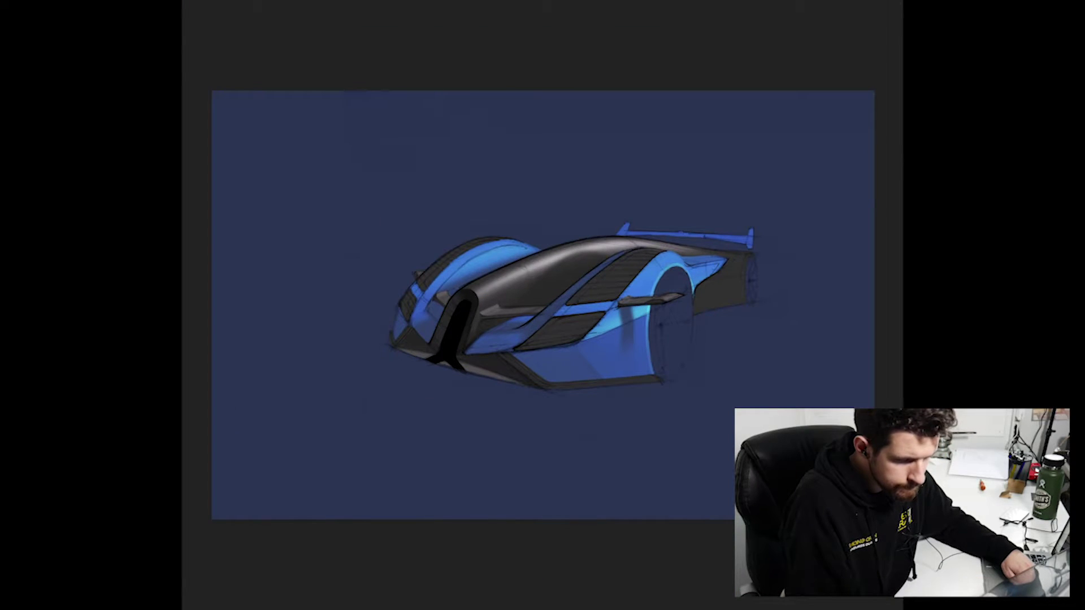
{"action": "key", "text": "ctrl+plus"}
{"action": "key", "text": "ctrl+plus"}
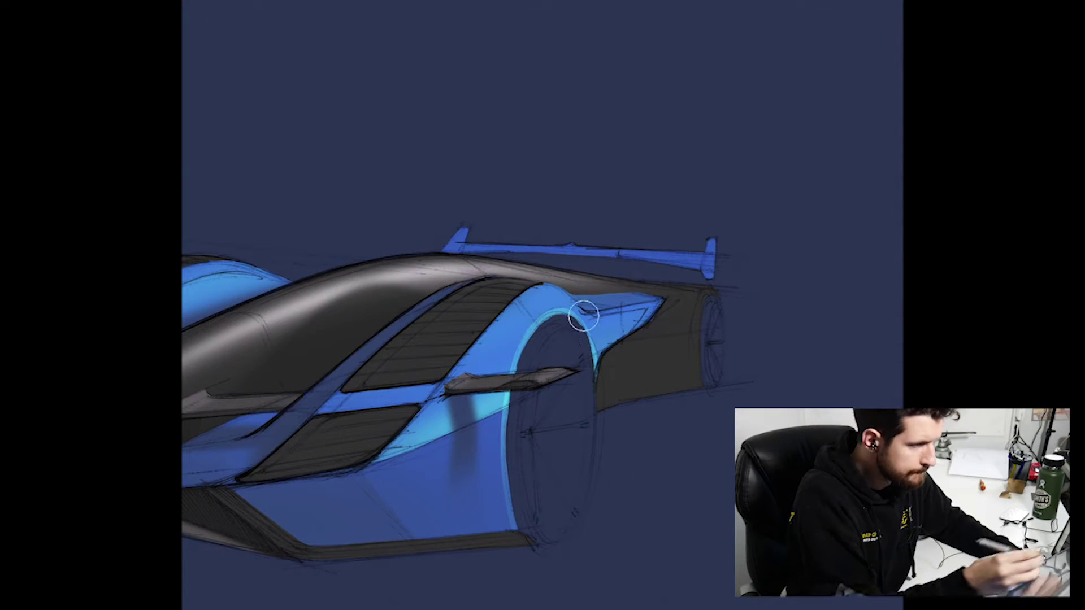
{"action": "right_click", "coordinate": [699, 307]}
{"action": "left_click", "coordinate": [699, 307]}
{"action": "right_click", "coordinate": [713, 342]}
{"action": "left_click", "coordinate": [727, 363]}
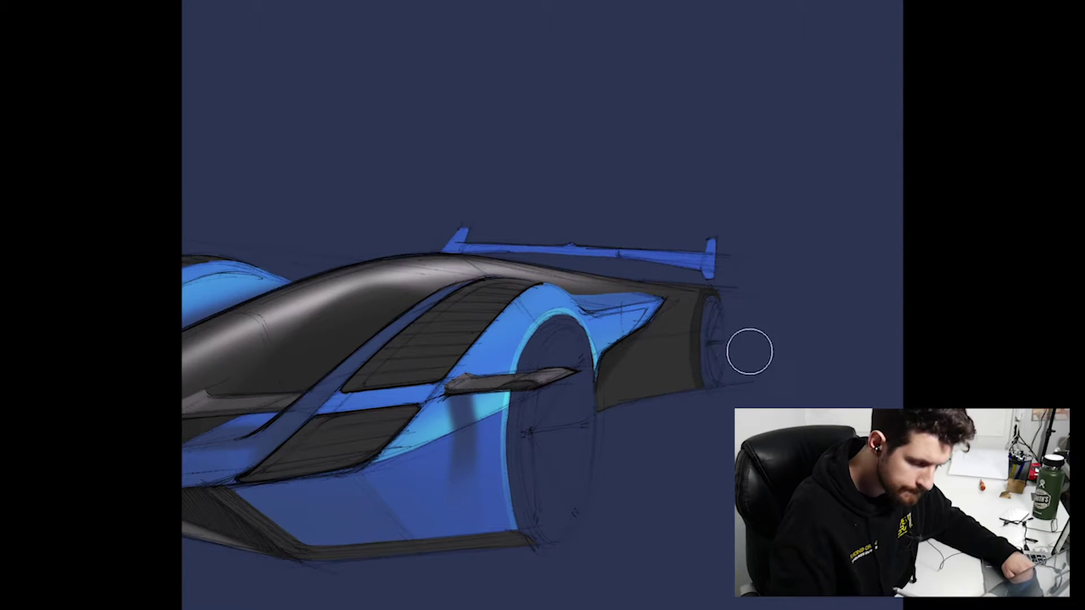
{"action": "right_click", "coordinate": [188, 161]}
{"action": "left_click", "coordinate": [675, 334]}
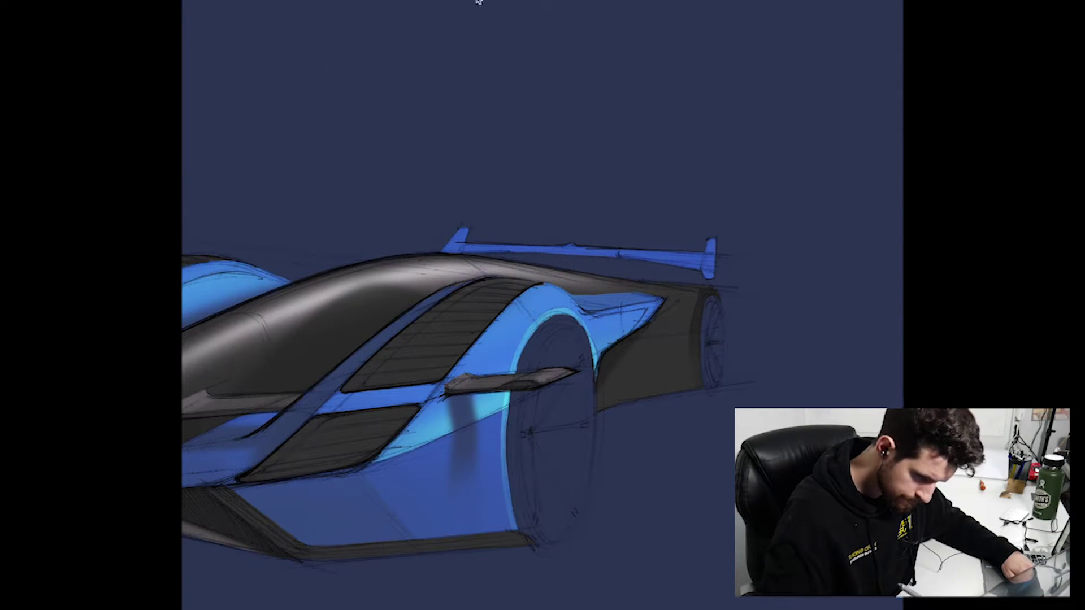
{"action": "right_click", "coordinate": [692, 338]}
{"action": "left_click", "coordinate": [692, 338]}
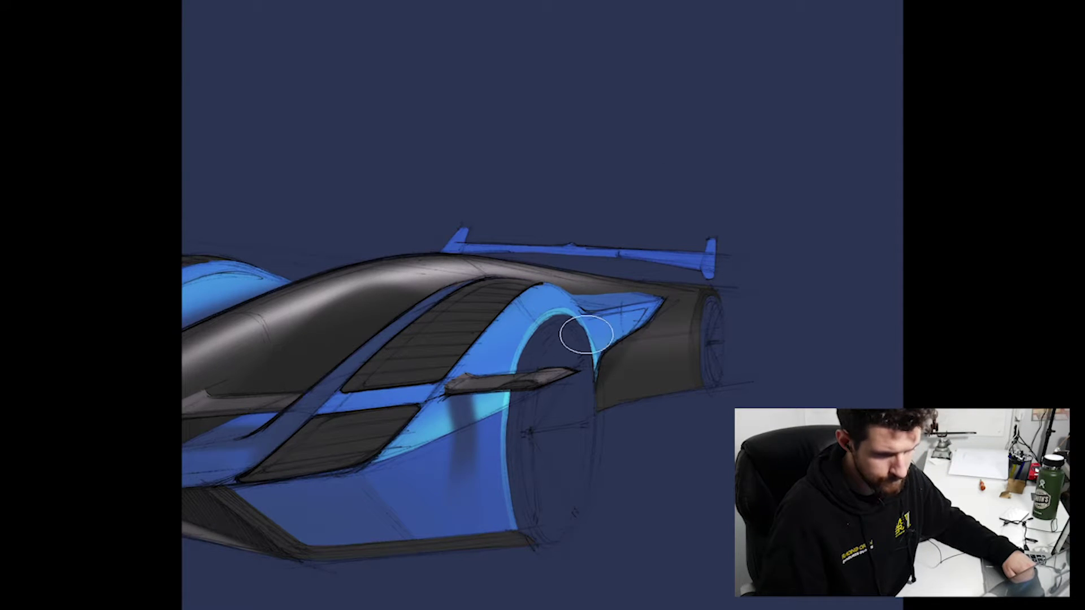
{"action": "right_click", "coordinate": [220, 179]}
{"action": "double_click", "coordinate": [229, 123]}
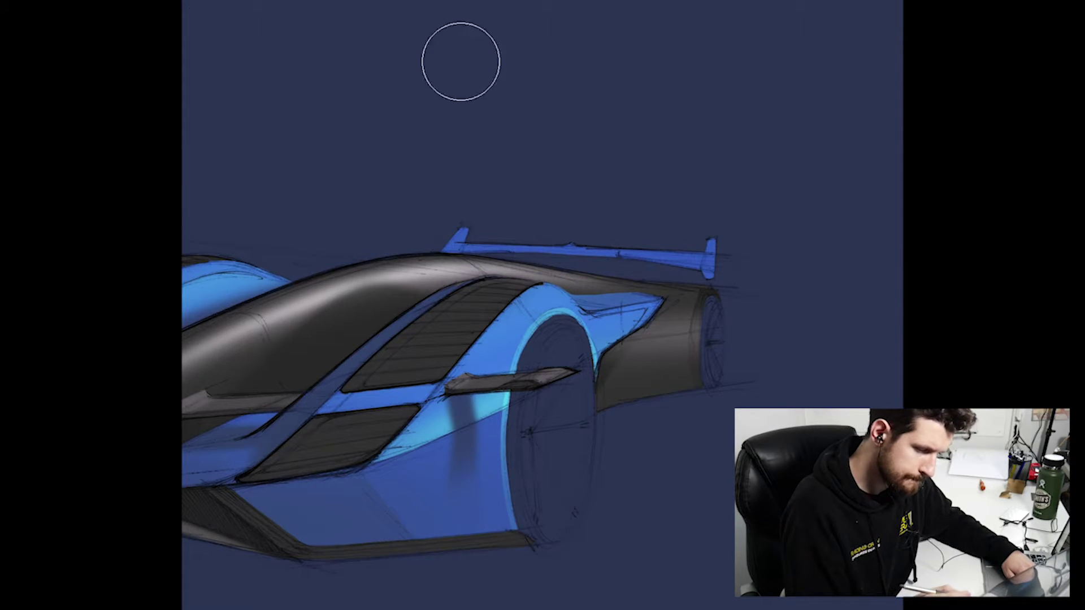
{"action": "scroll", "coordinate": [703, 271], "scroll_direction": "down", "scroll_amount": 5}
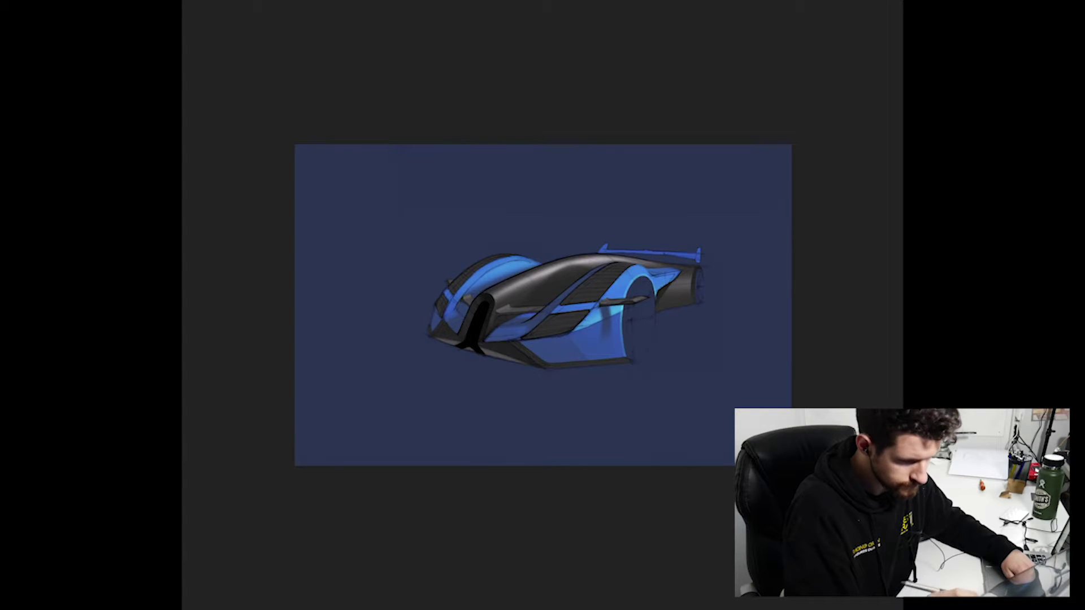
Step: Paint dark shading along the lower side body and soften it with Gaussian Blur
{"action": "key", "text": "ctrl+plus"}
{"action": "key", "text": "bracketright"}
{"action": "key", "text": "bracketright"}
{"action": "key", "text": "bracketright"}
{"action": "key", "text": "bracketright"}
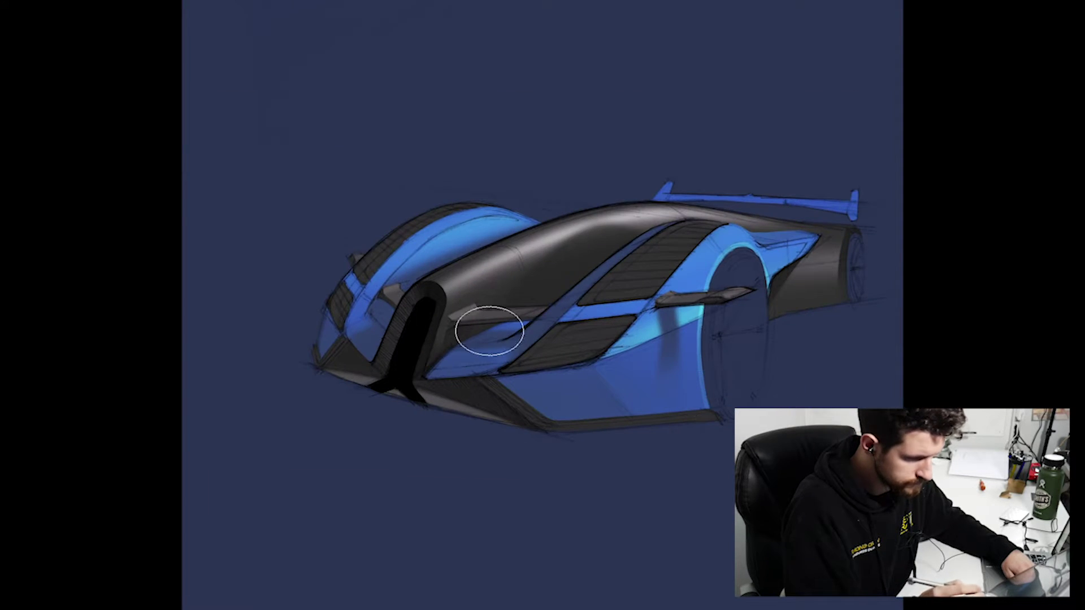
{"action": "key", "text": "bracketleft"}
{"action": "key", "text": "bracketleft"}
{"action": "key", "text": "bracketleft"}
{"action": "key", "text": "bracketleft"}
{"action": "key", "text": "bracketleft"}
{"action": "key", "text": "bracketleft"}
{"action": "mouse_move", "coordinate": [582, 380]}
{"action": "left_mouse_down"}
{"action": "mouse_move", "coordinate": [702, 388]}
{"action": "mouse_move", "coordinate": [609, 401]}
{"action": "left_mouse_up"}
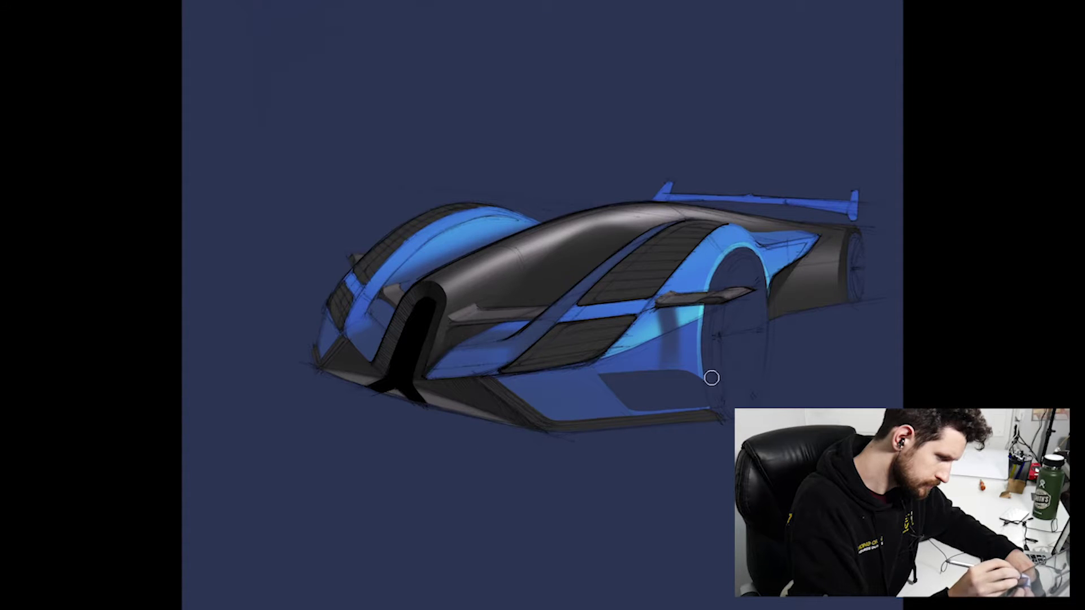
{"action": "left_click", "coordinate": [432, 2]}
{"action": "mouse_move", "coordinate": [441, 68]}
{"action": "left_click", "coordinate": [627, 107]}
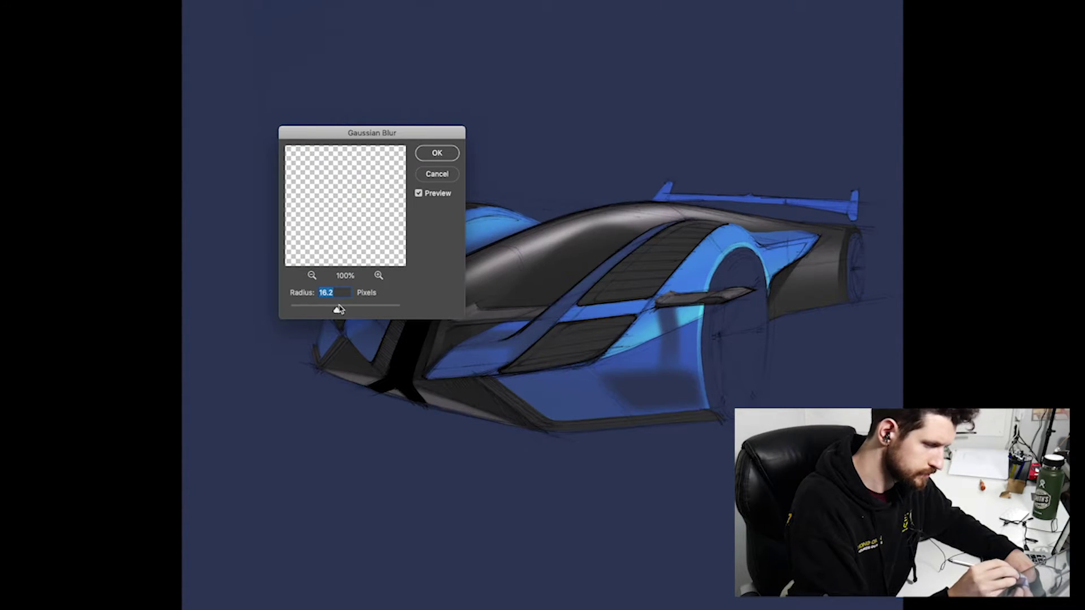
{"action": "key", "text": "ctrl+0"}
{"action": "key", "text": "Return"}
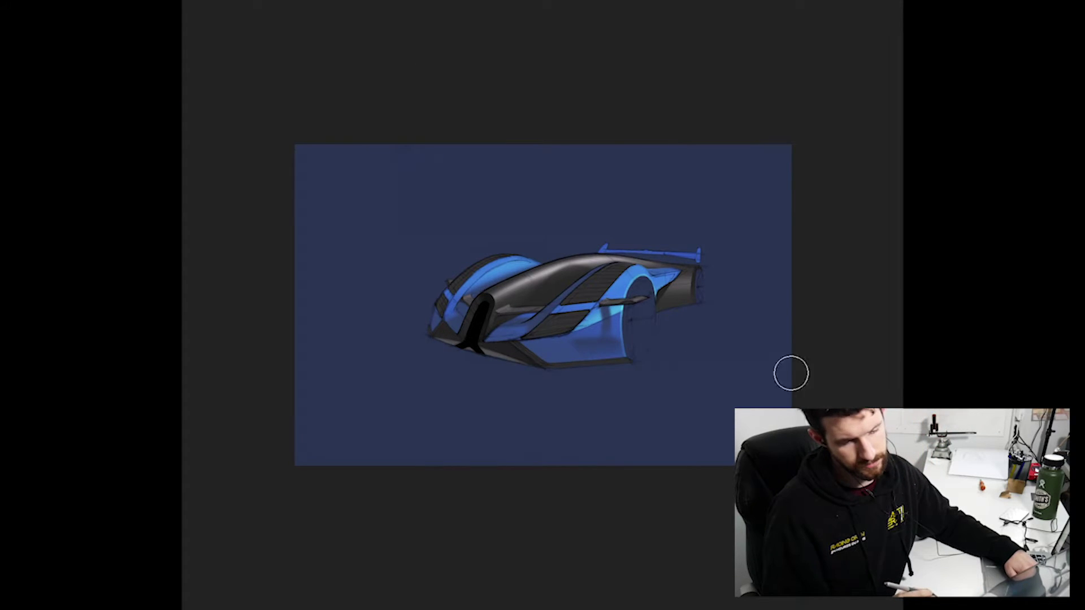
{"action": "key", "text": "ctrl+plus"}
Step: Lower the shading layer's brightness to −127 with Brightness/Contrast
{"action": "left_click", "coordinate": [300, 1]}
{"action": "mouse_move", "coordinate": [339, 1]}
{"action": "left_click", "coordinate": [451, 1]}
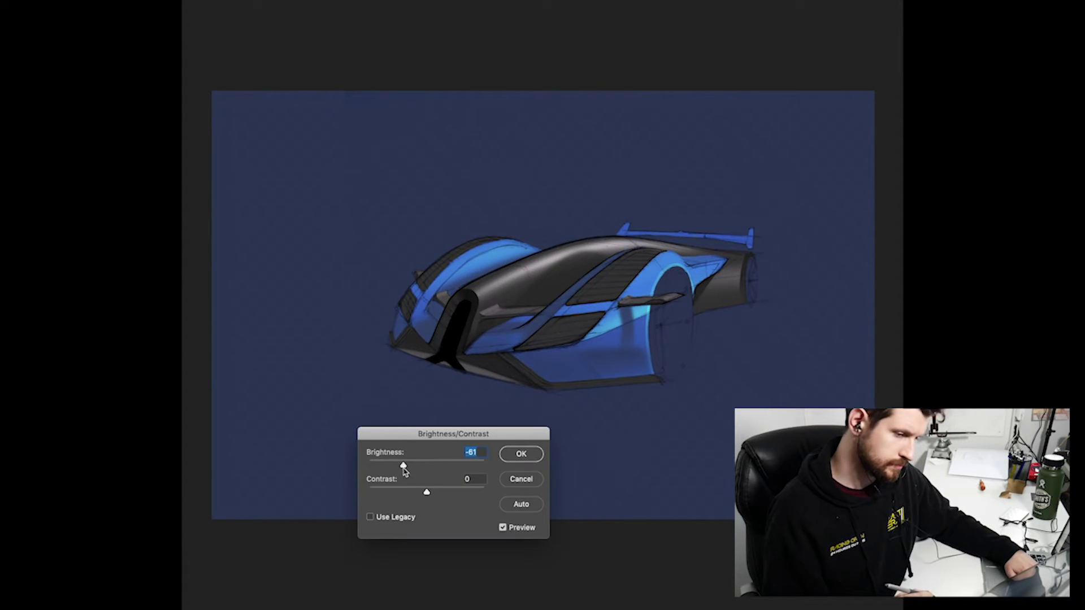
{"action": "key", "text": "Escape"}
{"action": "left_click", "coordinate": [300, 1]}
{"action": "left_click", "coordinate": [452, 1]}
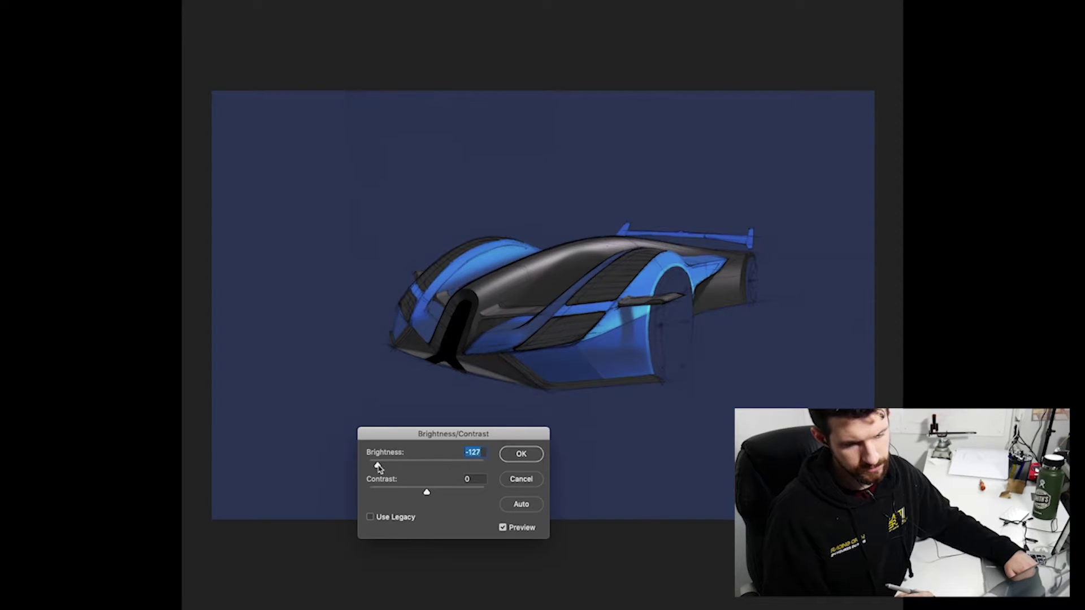
{"action": "left_click", "coordinate": [524, 455]}
Step: Desaturate the shading to Saturation −81 with Hue/Saturation
{"action": "left_click", "coordinate": [299, 1]}
{"action": "left_click", "coordinate": [452, 22]}
{"action": "left_click_drag", "start_coordinate": [723, 326], "coordinate": [675, 333]}
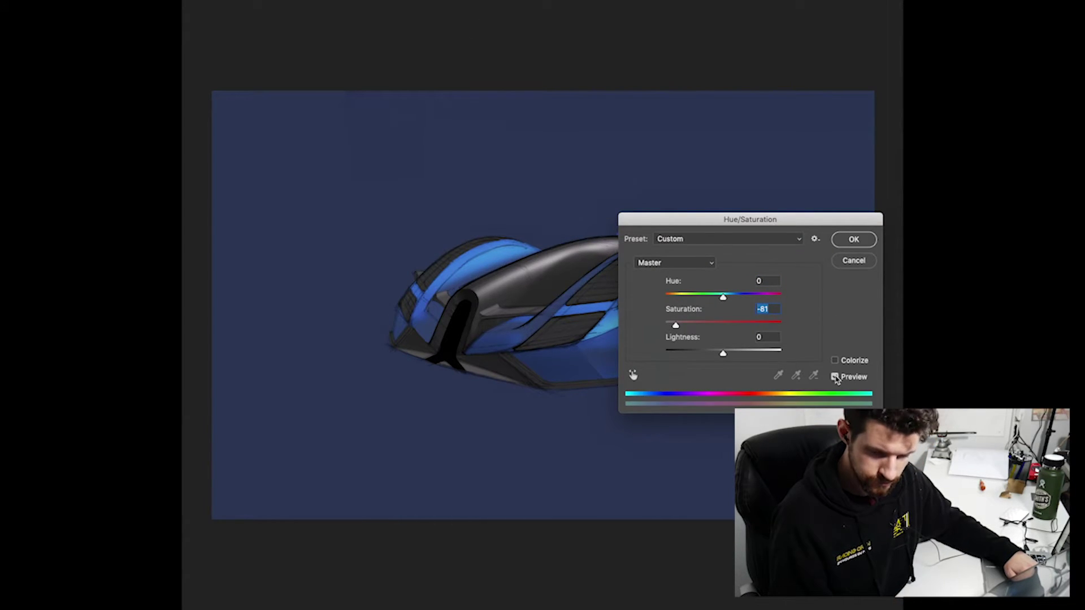
{"action": "key", "text": "Return"}
{"action": "key", "text": "ctrl+plus"}
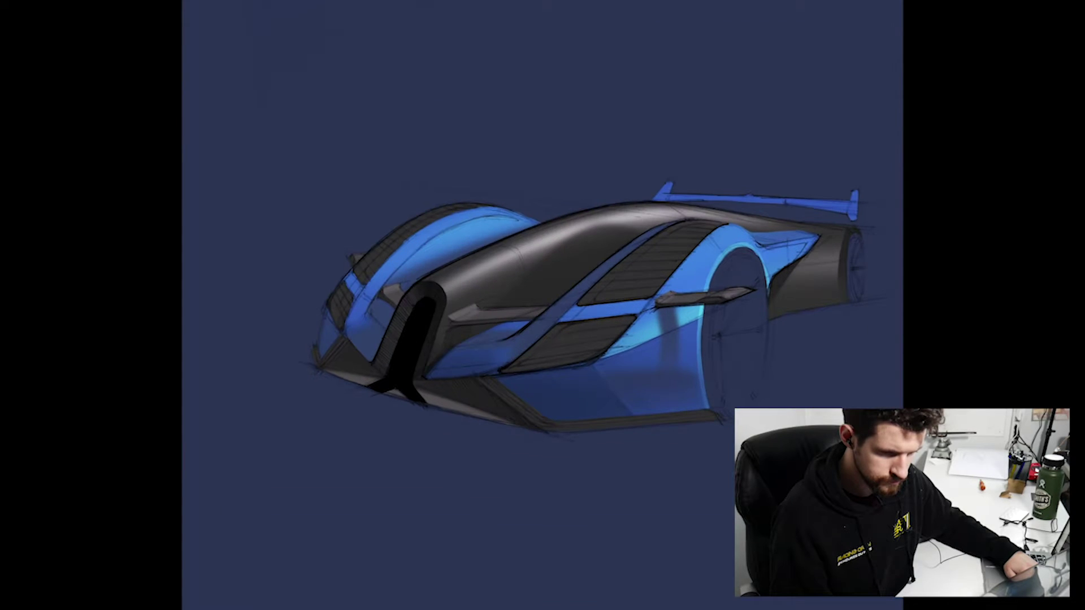
Step: Try a light-blue highlight along the car side twice, undoing it both times
{"action": "key", "text": "ctrl+plus"}
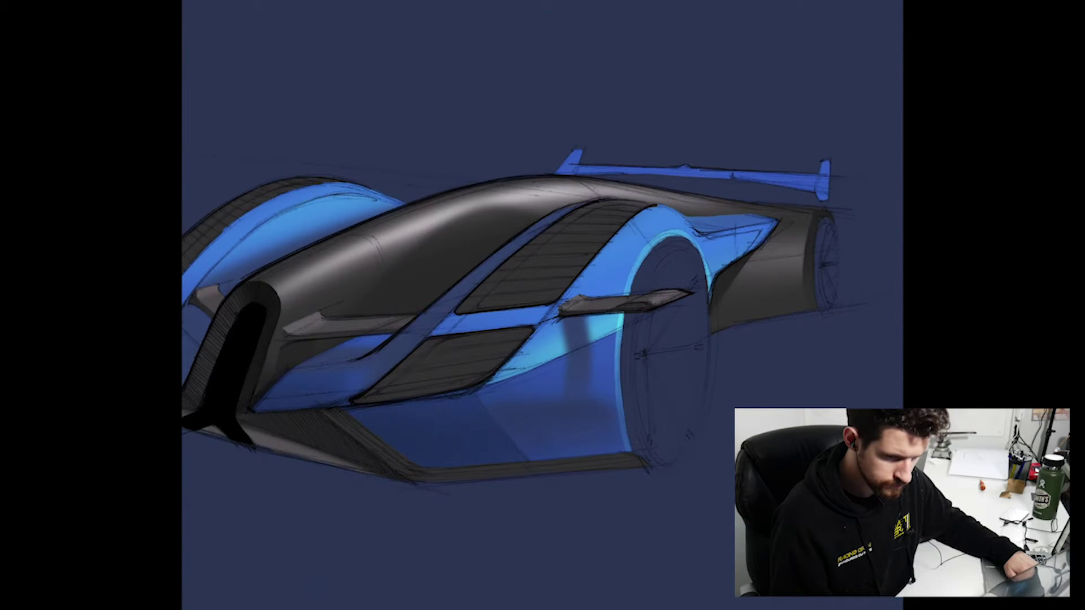
{"action": "left_click_drag", "start_coordinate": [452, 404], "coordinate": [619, 325]}
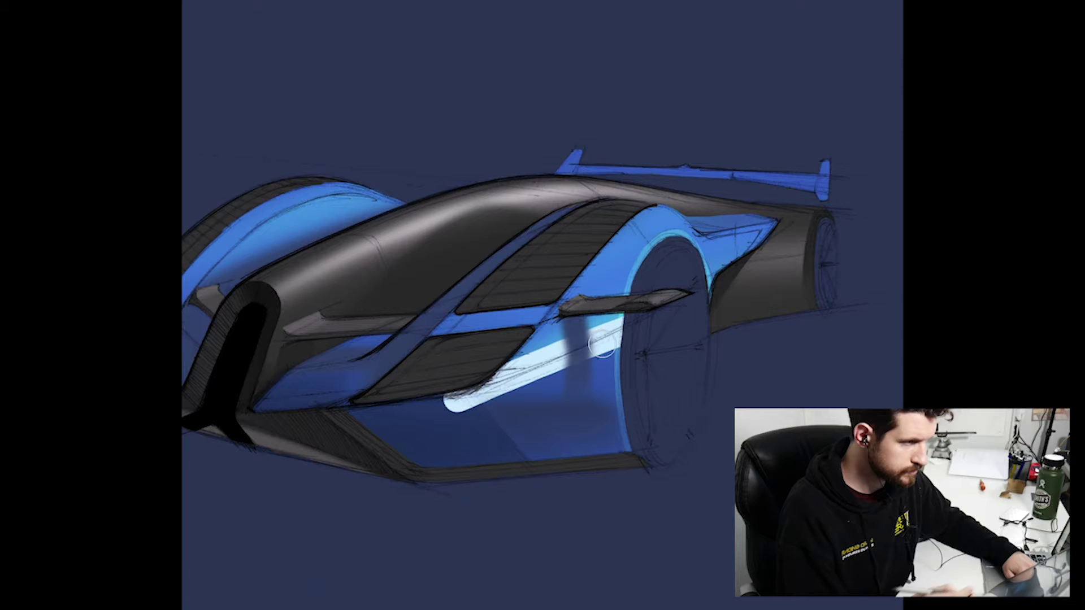
{"action": "key", "text": "ctrl+z"}
{"action": "left_click_drag", "start_coordinate": [455, 400], "coordinate": [619, 322]}
{"action": "key", "text": "ctrl+z"}
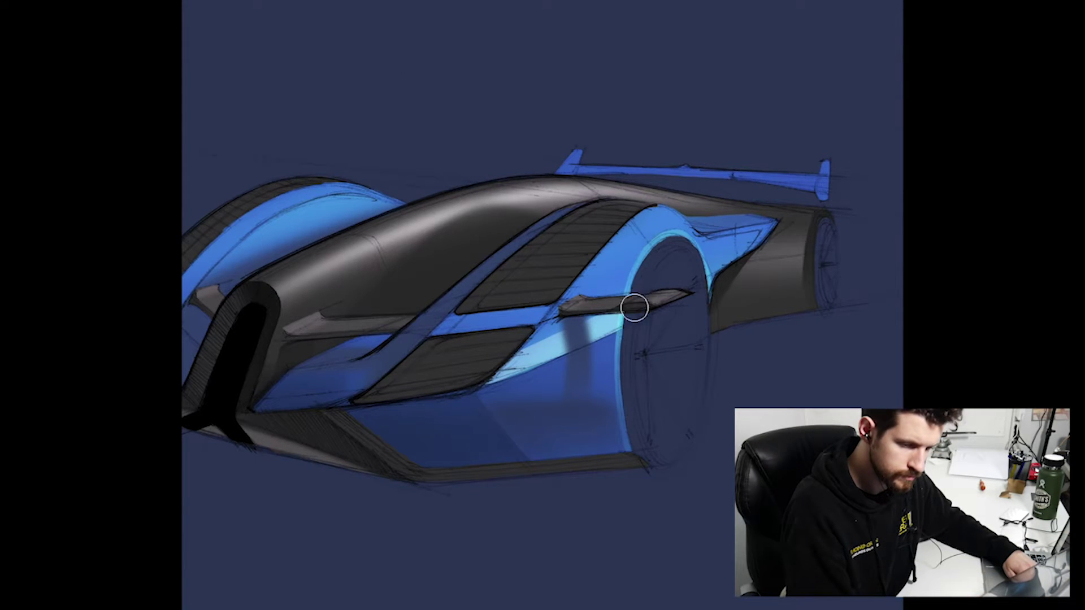
Step: Draw a crisp dark line along the front fender's top edge
{"action": "key", "text": "ctrl+minus"}
{"action": "key", "text": "ctrl+0"}
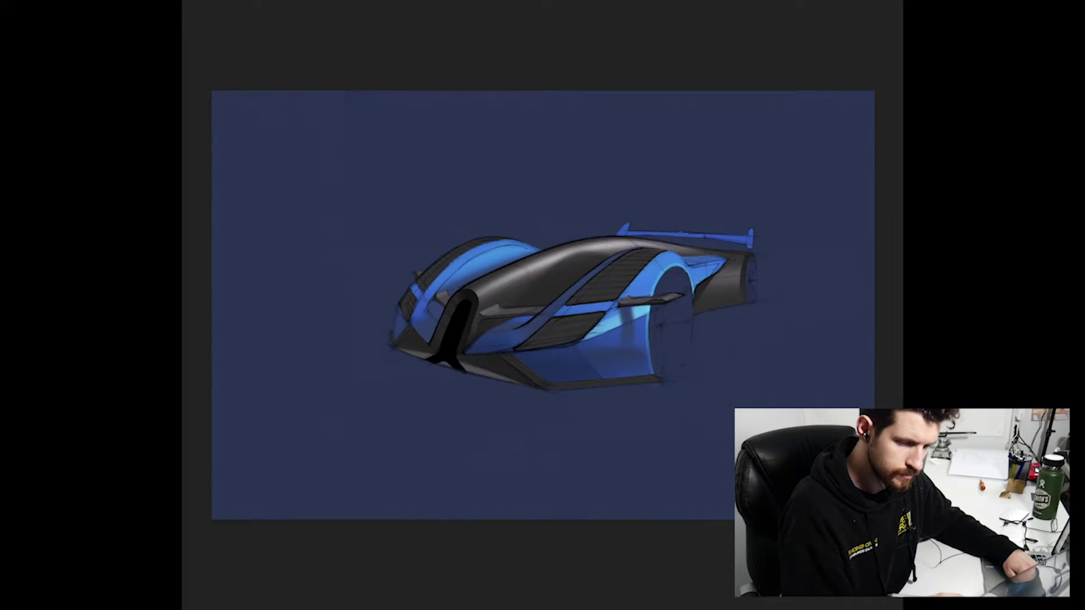
{"action": "key", "text": "ctrl+minus"}
{"action": "key", "text": "ctrl+minus"}
{"action": "key", "text": "ctrl+1"}
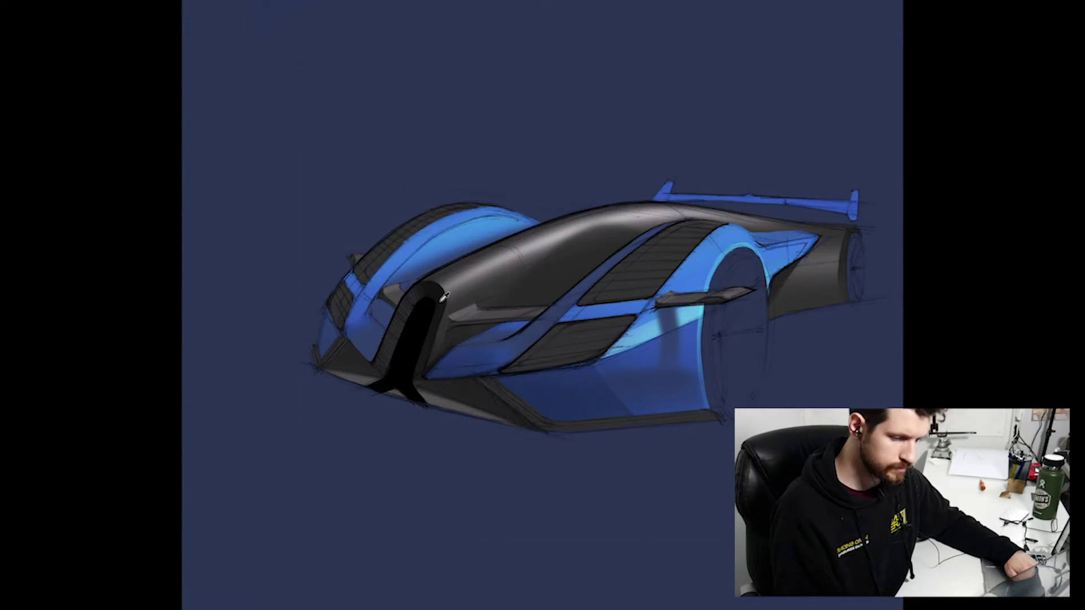
{"action": "key", "text": "ctrl+plus"}
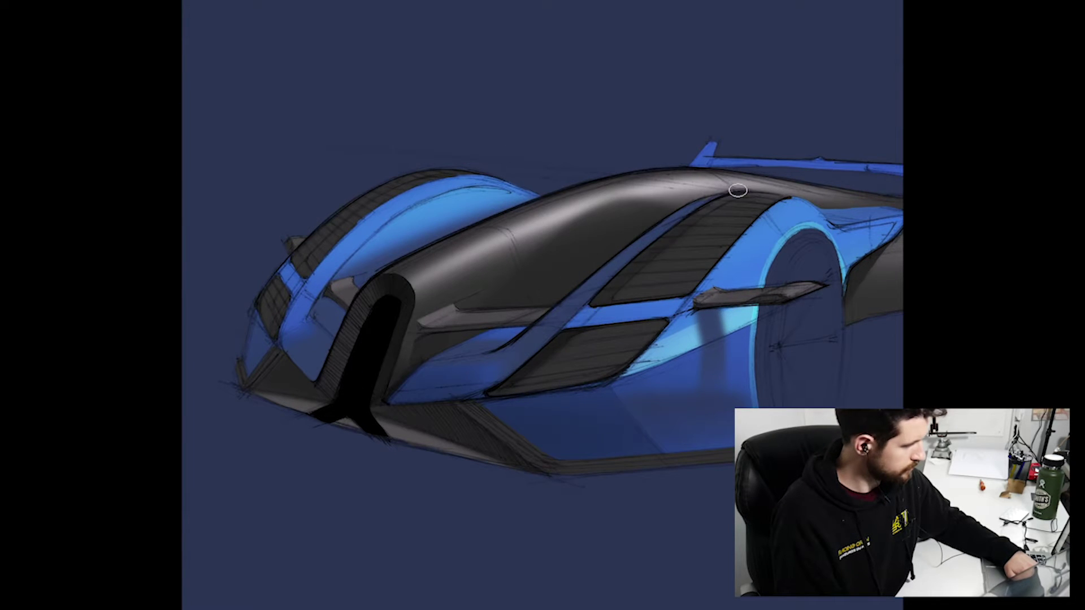
{"action": "left_click_drag", "start_coordinate": [308, 249], "coordinate": [419, 174]}
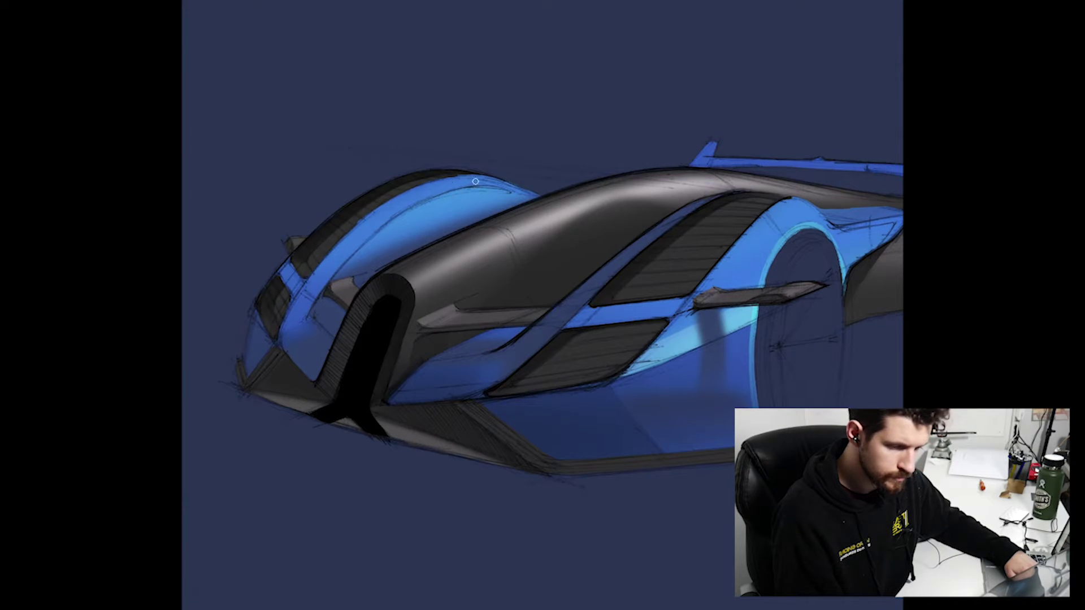
{"action": "key", "text": "ctrl+minus"}
{"action": "key", "text": "ctrl+minus"}
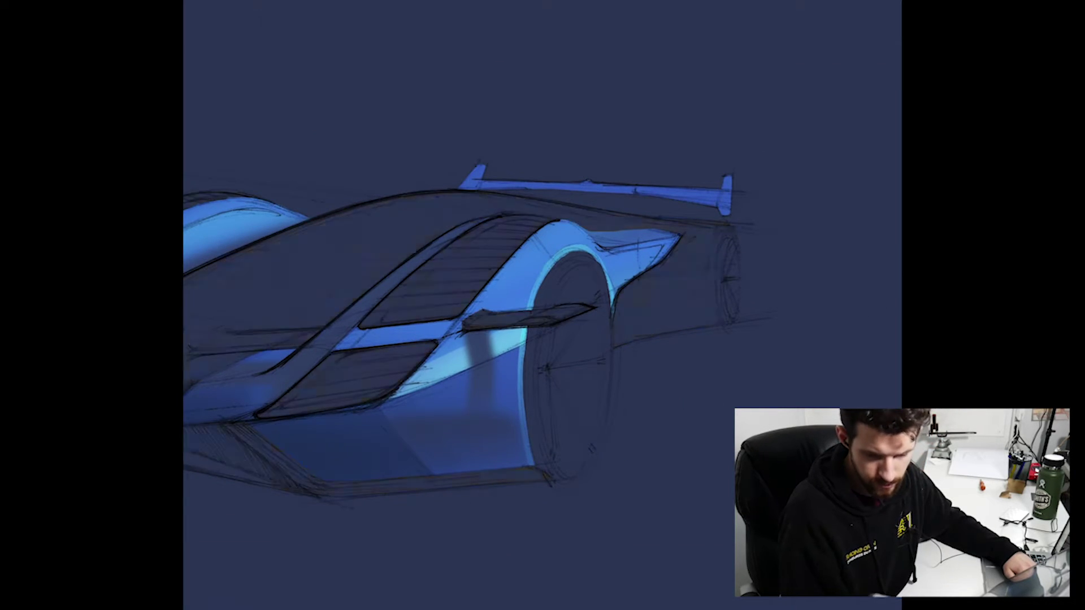
Step: Brush the wheel opening and the rim's inner and upper edges solid black
{"action": "mouse_move", "coordinate": [573, 278]}
{"action": "left_mouse_down"}
{"action": "mouse_move", "coordinate": [552, 335]}
{"action": "mouse_move", "coordinate": [558, 446]}
{"action": "left_mouse_up"}
{"action": "mouse_move", "coordinate": [559, 361]}
{"action": "left_mouse_down"}
{"action": "mouse_move", "coordinate": [494, 300]}
{"action": "mouse_move", "coordinate": [499, 282]}
{"action": "mouse_move", "coordinate": [492, 293]}
{"action": "mouse_move", "coordinate": [574, 193]}
{"action": "mouse_move", "coordinate": [723, 383]}
{"action": "mouse_move", "coordinate": [501, 435]}
{"action": "mouse_move", "coordinate": [504, 466]}
{"action": "mouse_move", "coordinate": [517, 456]}
{"action": "mouse_move", "coordinate": [511, 363]}
{"action": "left_mouse_up"}
{"action": "mouse_move", "coordinate": [435, 421]}
{"action": "left_mouse_down"}
{"action": "mouse_move", "coordinate": [477, 377]}
{"action": "mouse_move", "coordinate": [587, 332]}
{"action": "left_mouse_up"}
{"action": "mouse_move", "coordinate": [587, 332]}
{"action": "left_mouse_down"}
{"action": "mouse_move", "coordinate": [614, 477]}
{"action": "mouse_move", "coordinate": [588, 429]}
{"action": "left_mouse_up"}
{"action": "left_click_drag", "start_coordinate": [450, 358], "coordinate": [466, 339]}
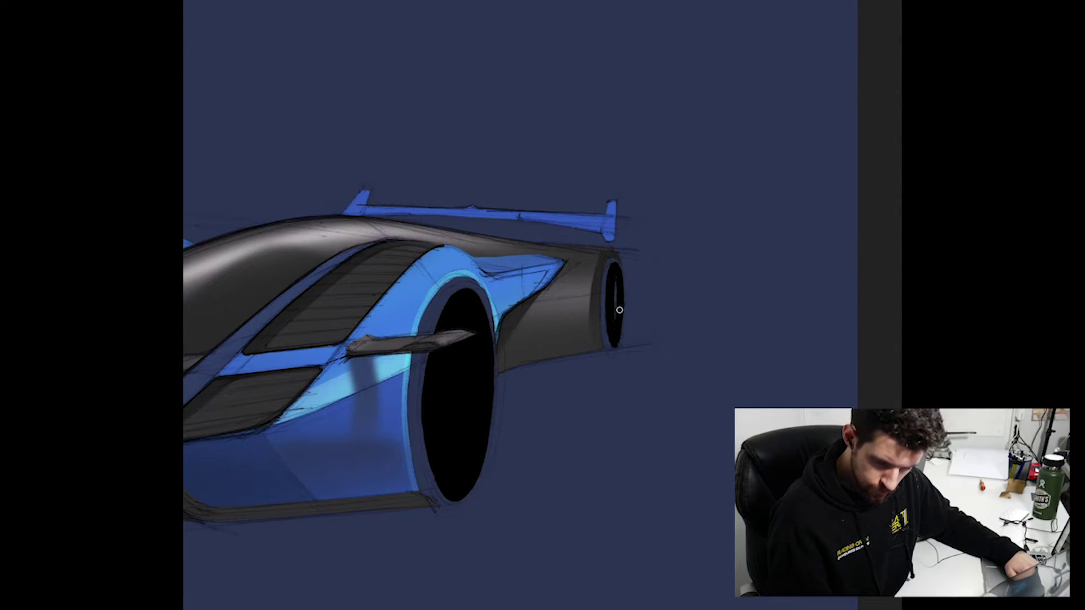
{"action": "left_click_drag", "start_coordinate": [585, 450], "coordinate": [668, 473]}
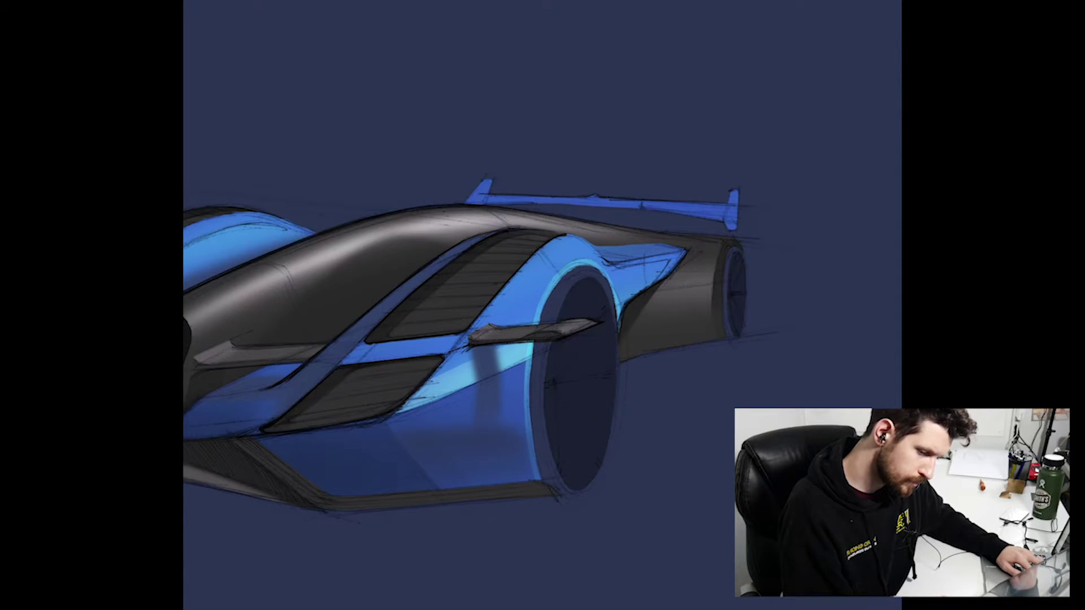
Step: Paint a lighter grey highlight on the wheel's inner rim
{"action": "mouse_move", "coordinate": [731, 337]}
{"action": "left_mouse_down"}
{"action": "mouse_move", "coordinate": [647, 405]}
{"action": "mouse_move", "coordinate": [618, 411]}
{"action": "mouse_move", "coordinate": [650, 429]}
{"action": "mouse_move", "coordinate": [644, 421]}
{"action": "left_mouse_up"}
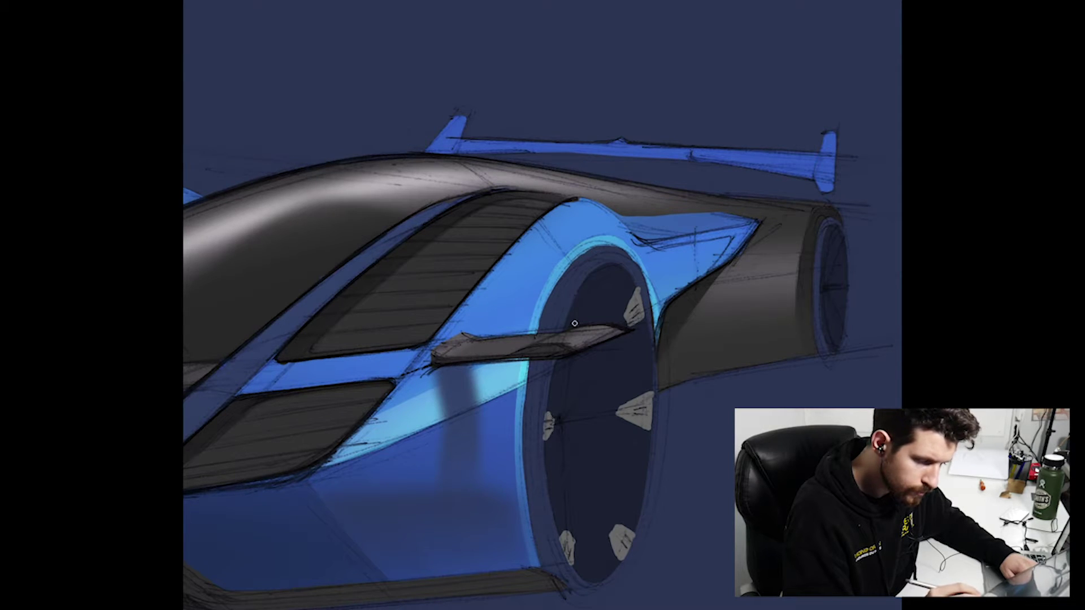
{"action": "scroll", "coordinate": [542, 305], "scroll_direction": "down", "scroll_amount": 5}
{"action": "scroll", "coordinate": [542, 305], "scroll_direction": "up", "scroll_amount": 5}
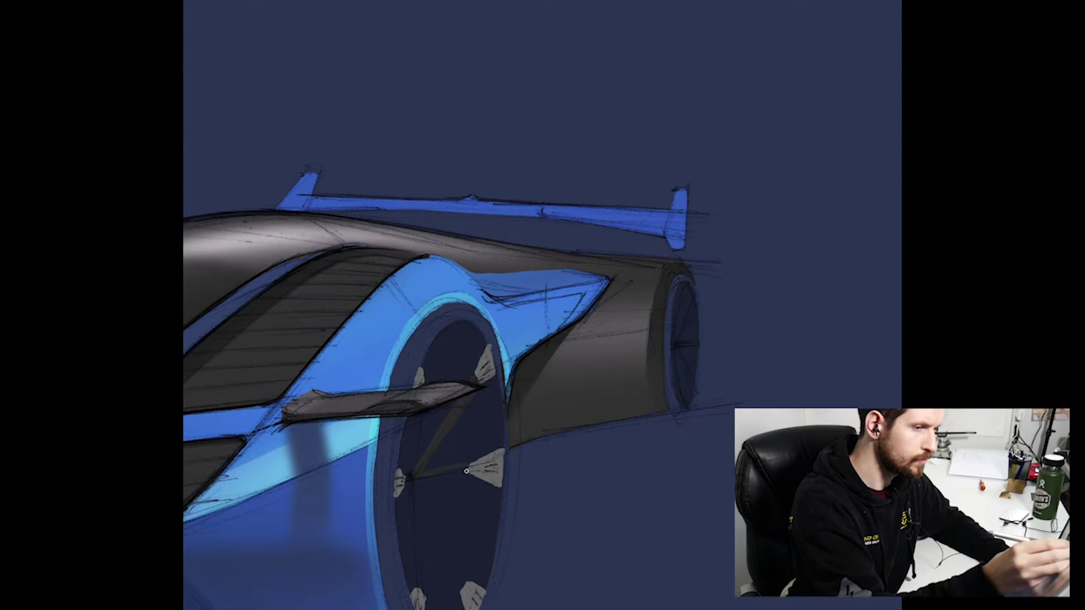
{"action": "mouse_move", "coordinate": [464, 573]}
{"action": "left_mouse_down"}
{"action": "mouse_move", "coordinate": [450, 395]}
{"action": "mouse_move", "coordinate": [466, 221]}
{"action": "mouse_move", "coordinate": [593, 317]}
{"action": "left_mouse_up"}
{"action": "scroll", "coordinate": [604, 334], "scroll_direction": "up", "scroll_amount": 2}
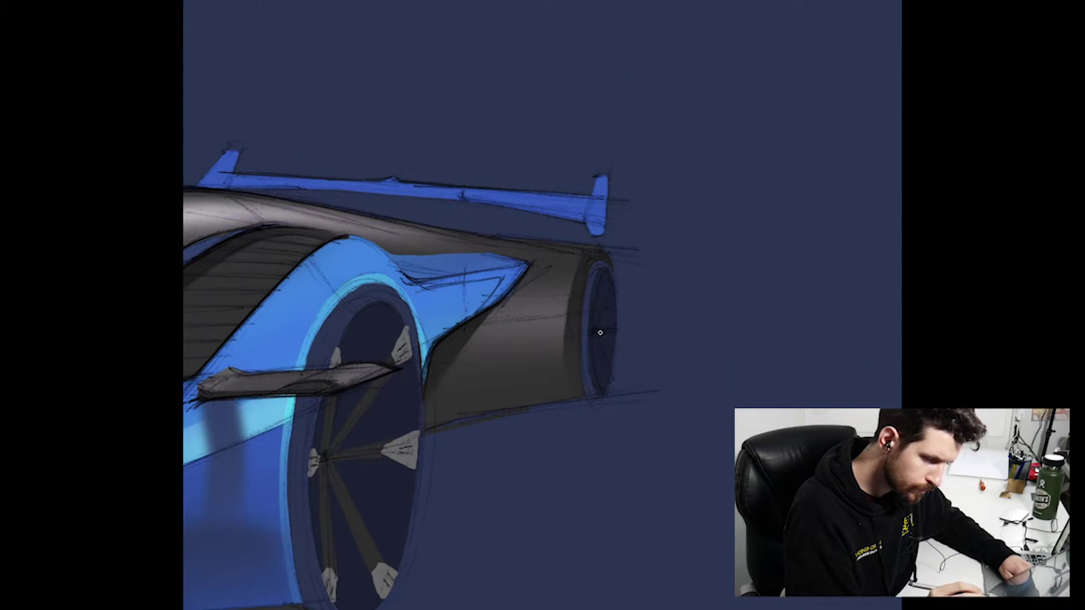
{"action": "scroll", "coordinate": [594, 326], "scroll_direction": "down", "scroll_amount": 6}
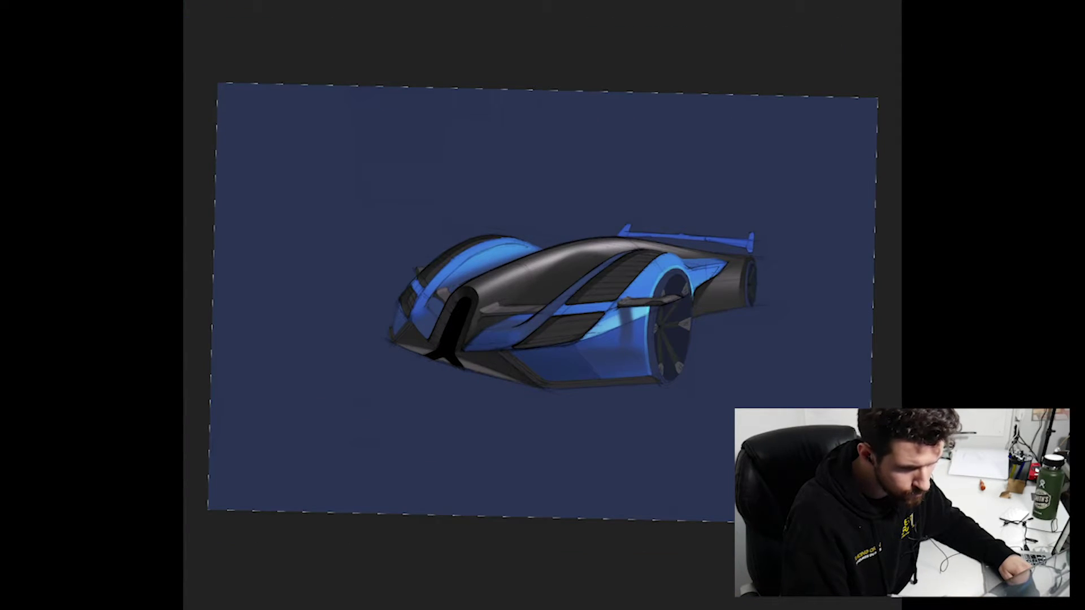
{"action": "scroll", "coordinate": [562, 438], "scroll_direction": "up", "scroll_amount": 6}
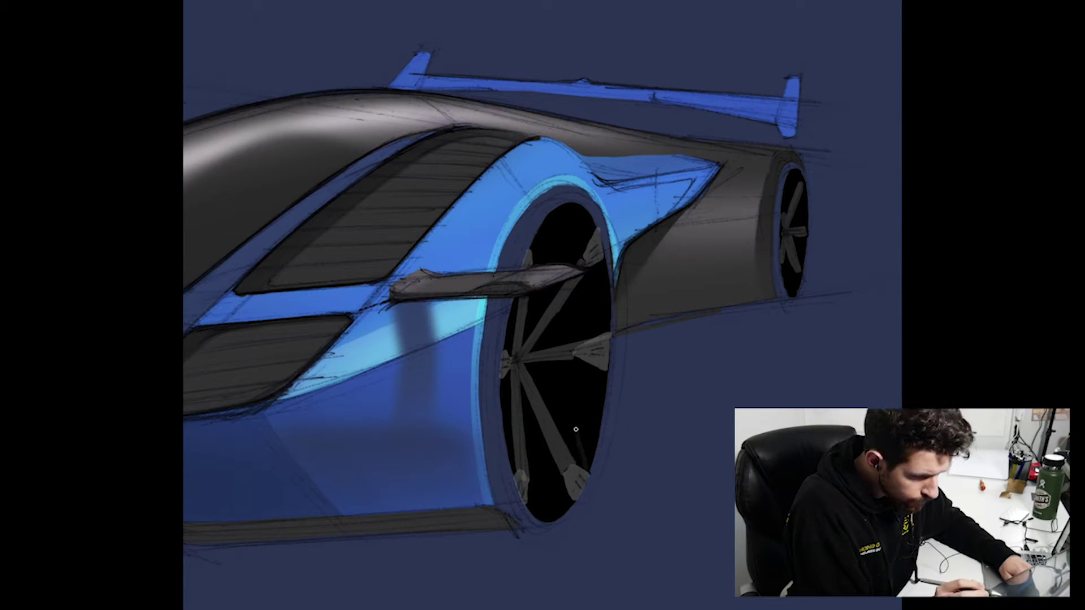
{"action": "left_click_drag", "start_coordinate": [588, 444], "coordinate": [590, 396]}
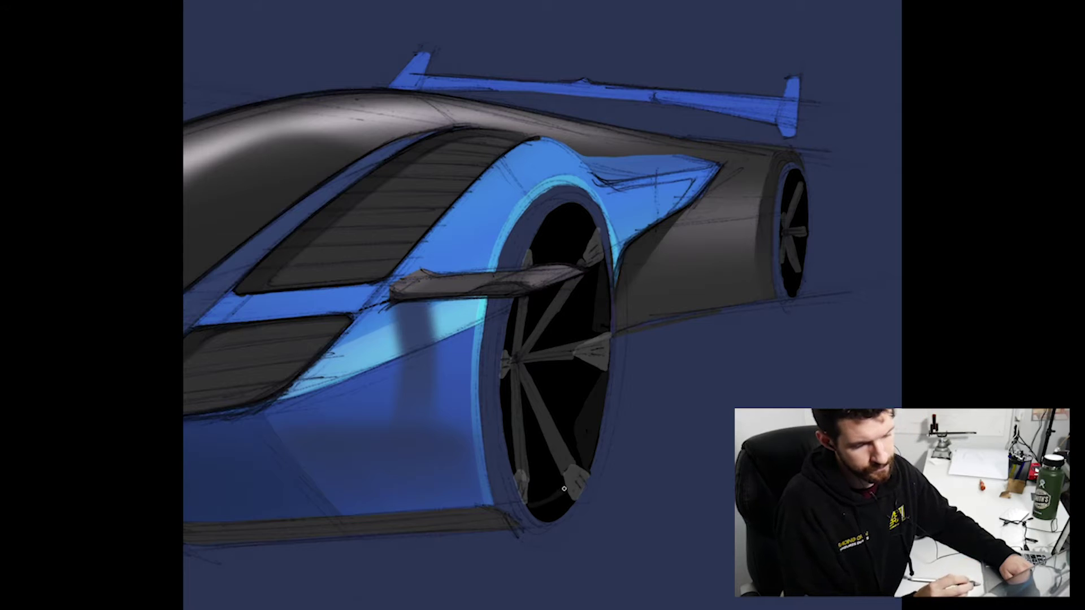
{"action": "scroll", "coordinate": [657, 496], "scroll_direction": "down", "scroll_amount": 6}
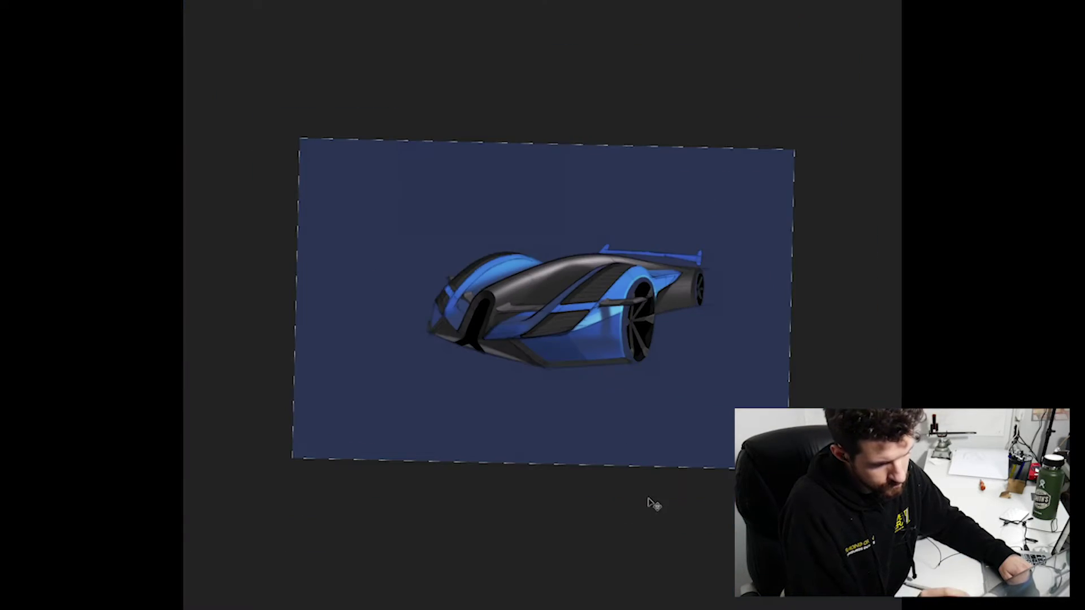
{"action": "scroll", "coordinate": [649, 504], "scroll_direction": "up", "scroll_amount": 4}
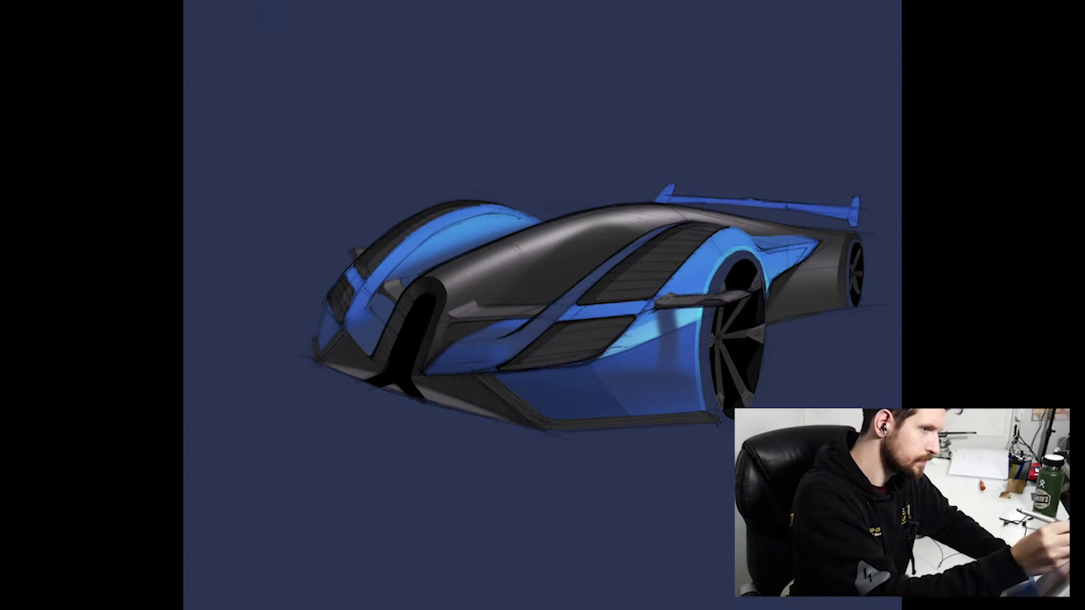
{"action": "scroll", "coordinate": [646, 364], "scroll_direction": "up", "scroll_amount": 4}
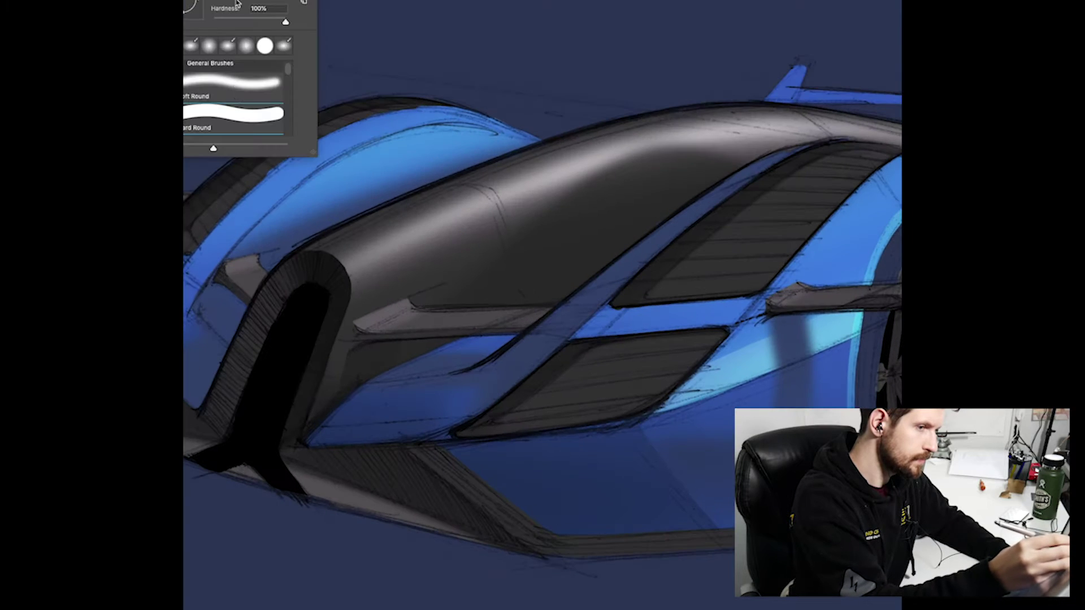
Step: Free-transform the copied lower-vent slats and align them inside the upper vent
{"action": "scroll", "coordinate": [565, 412], "scroll_direction": "down", "scroll_amount": 5}
{"action": "scroll", "coordinate": [545, 402], "scroll_direction": "up", "scroll_amount": 5}
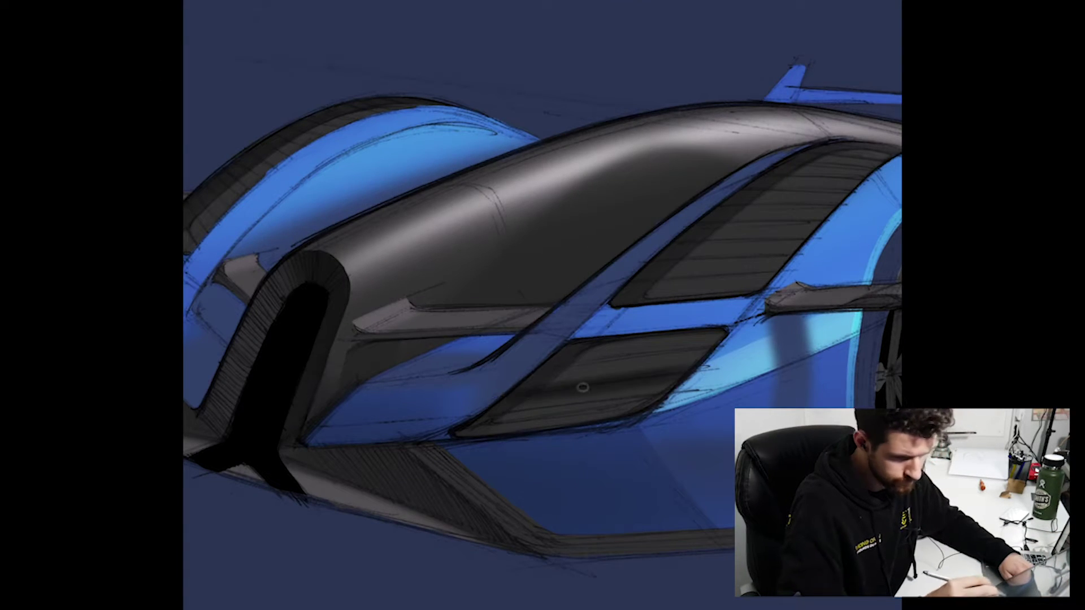
{"action": "scroll", "coordinate": [557, 431], "scroll_direction": "down", "scroll_amount": 2}
{"action": "scroll", "coordinate": [556, 431], "scroll_direction": "up", "scroll_amount": 2}
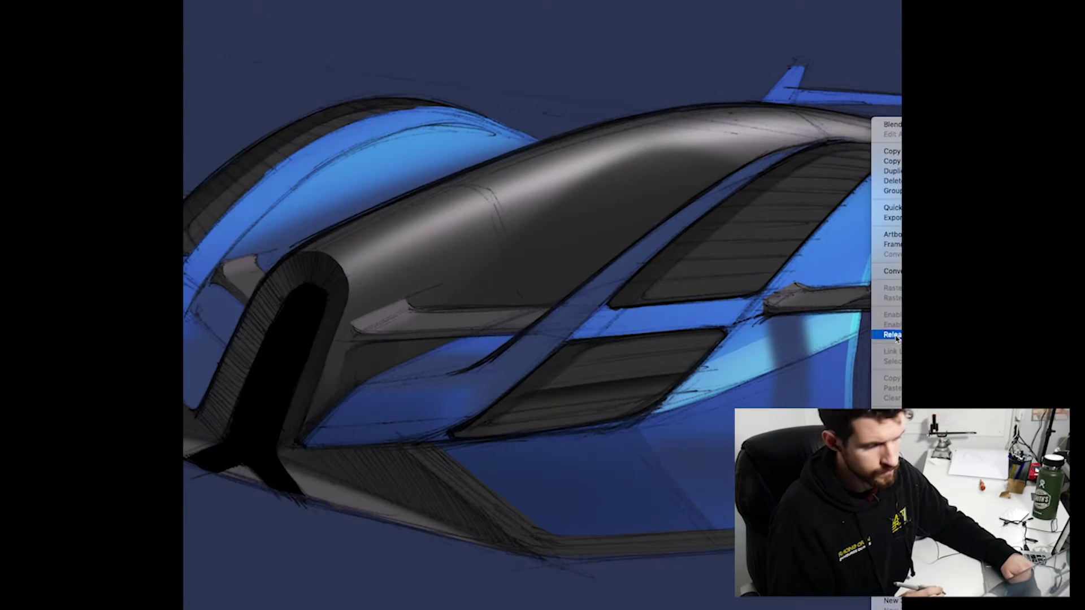
{"action": "key", "text": "ctrl+t"}
{"action": "left_click_drag", "start_coordinate": [701, 459], "coordinate": [722, 451]}
{"action": "left_click_drag", "start_coordinate": [655, 350], "coordinate": [770, 223]}
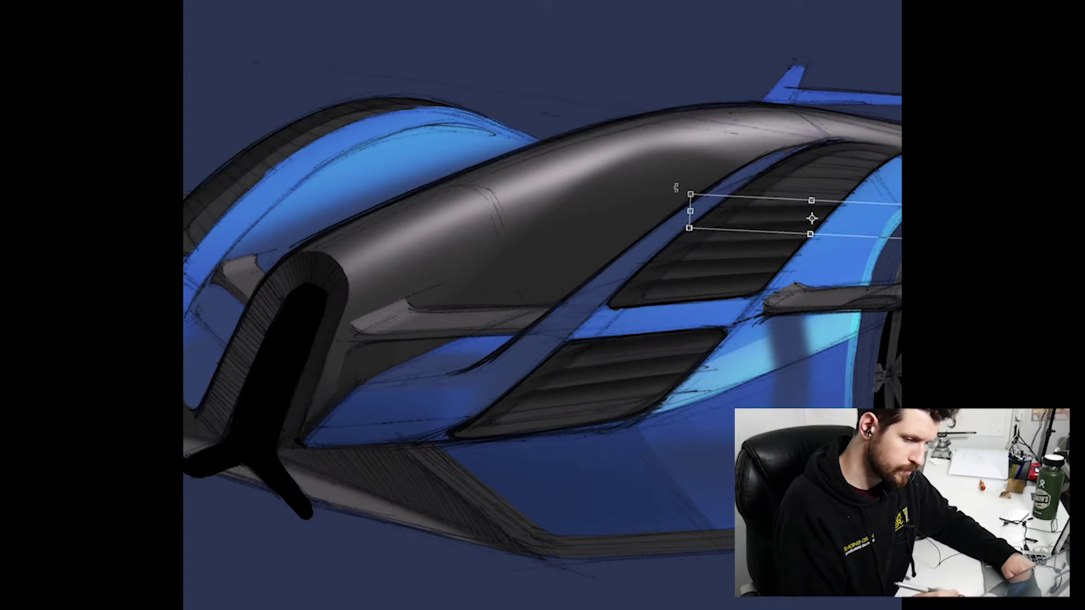
{"action": "left_click_drag", "start_coordinate": [695, 185], "coordinate": [535, 252]}
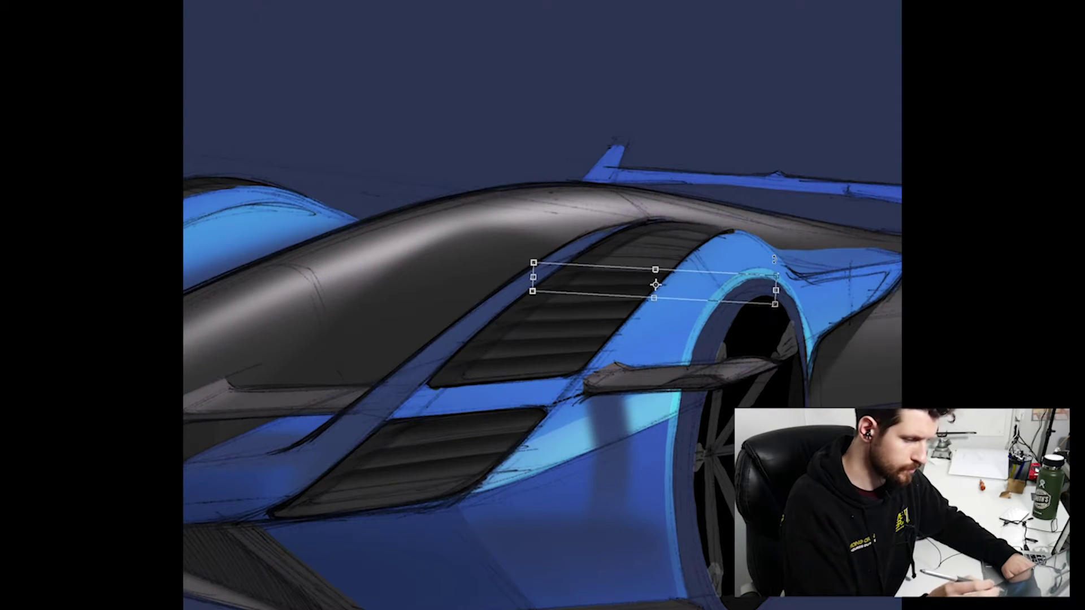
{"action": "left_click_drag", "start_coordinate": [780, 265], "coordinate": [805, 254]}
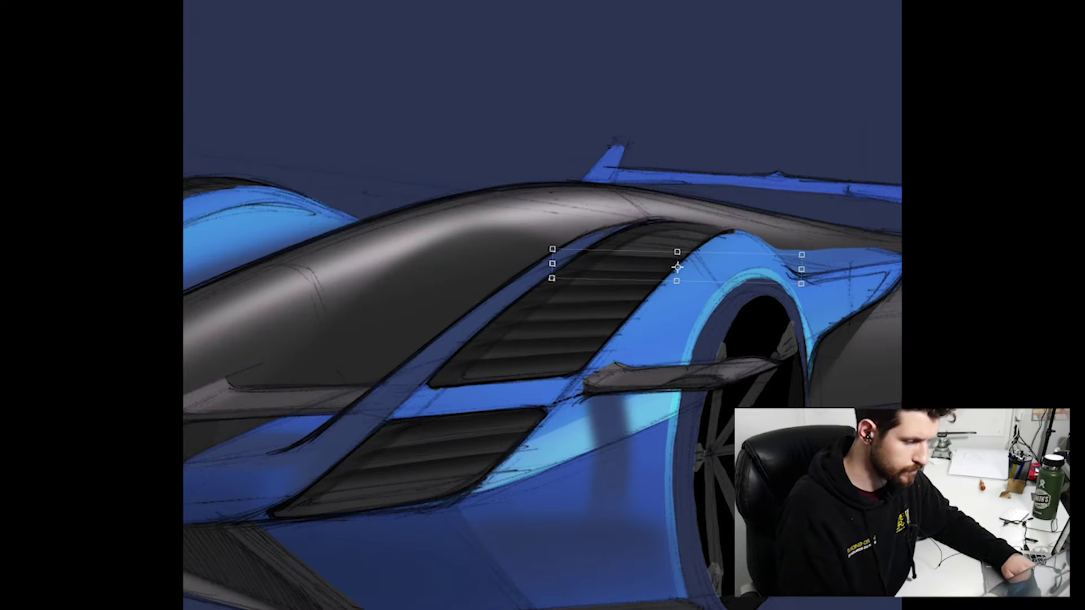
{"action": "left_click_drag", "start_coordinate": [671, 271], "coordinate": [664, 256]}
Step: Duplicate the vent slat layer and commit its transform
{"action": "left_click", "coordinate": [898, 171]}
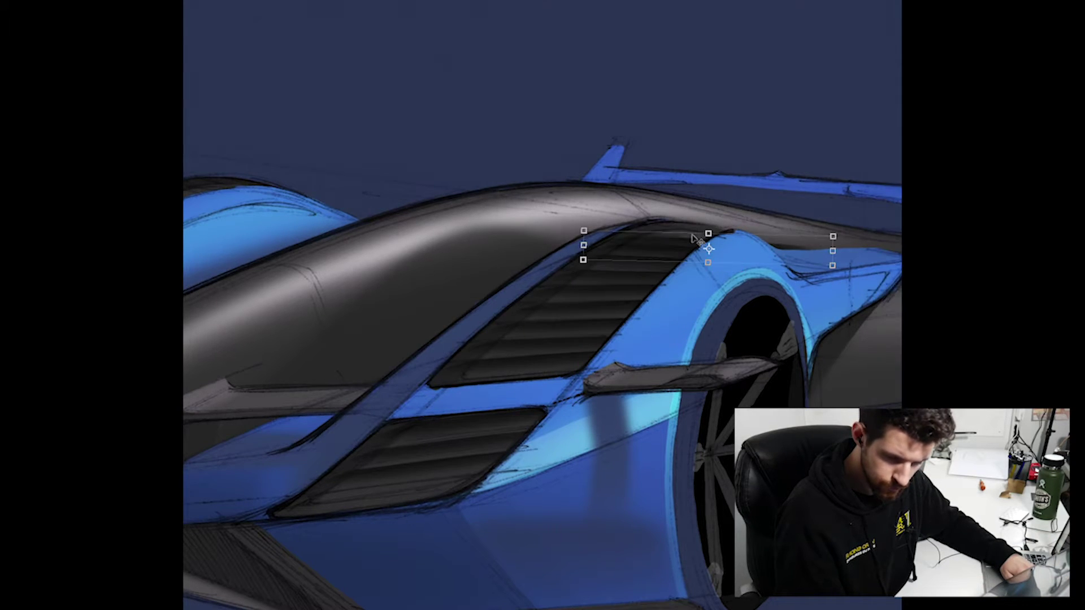
{"action": "left_click", "coordinate": [889, 271]}
{"action": "key", "text": "ctrl+t"}
{"action": "key", "text": "Return"}
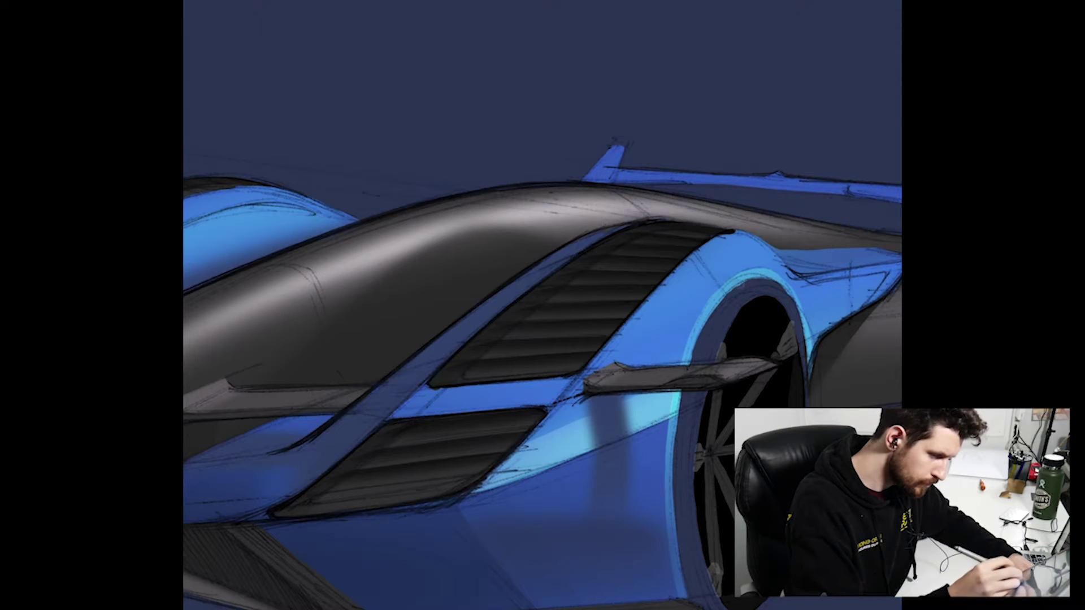
{"action": "key", "text": "ctrl+0"}
{"action": "key", "text": "ctrl+minus"}
{"action": "key", "text": "ctrl+plus"}
{"action": "key", "text": "ctrl+plus"}
{"action": "key", "text": "ctrl+minus"}
{"action": "key", "text": "ctrl+minus"}
{"action": "key", "text": "ctrl+0"}
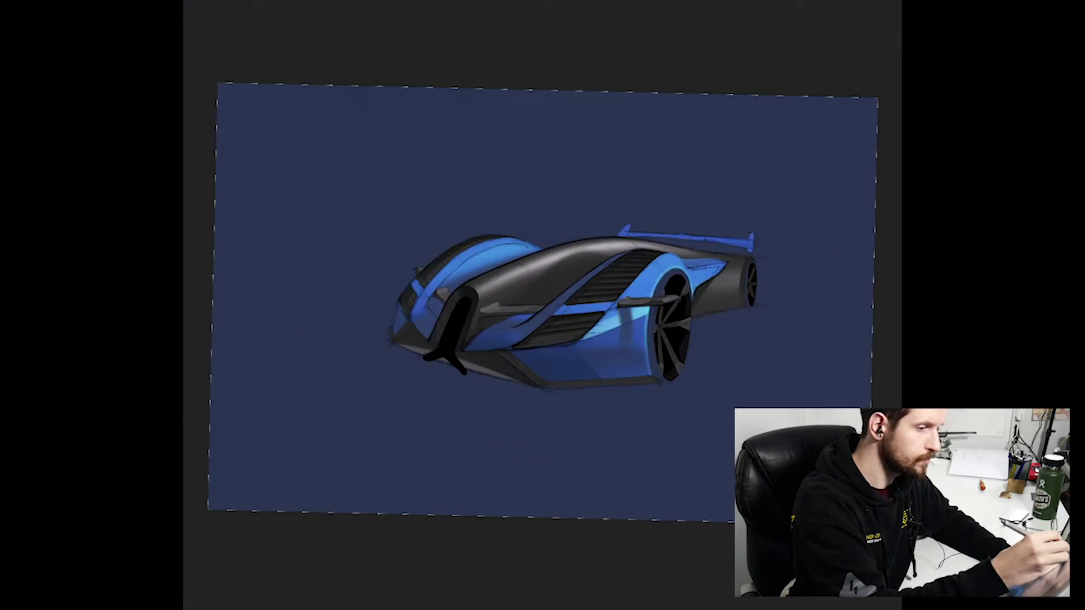
Step: Flip the canvas view horizontally to check the car's proportions
{"action": "key", "text": "ctrl+minus"}
{"action": "key", "text": "alt+i"}
{"action": "left_click", "coordinate": [484, 89]}
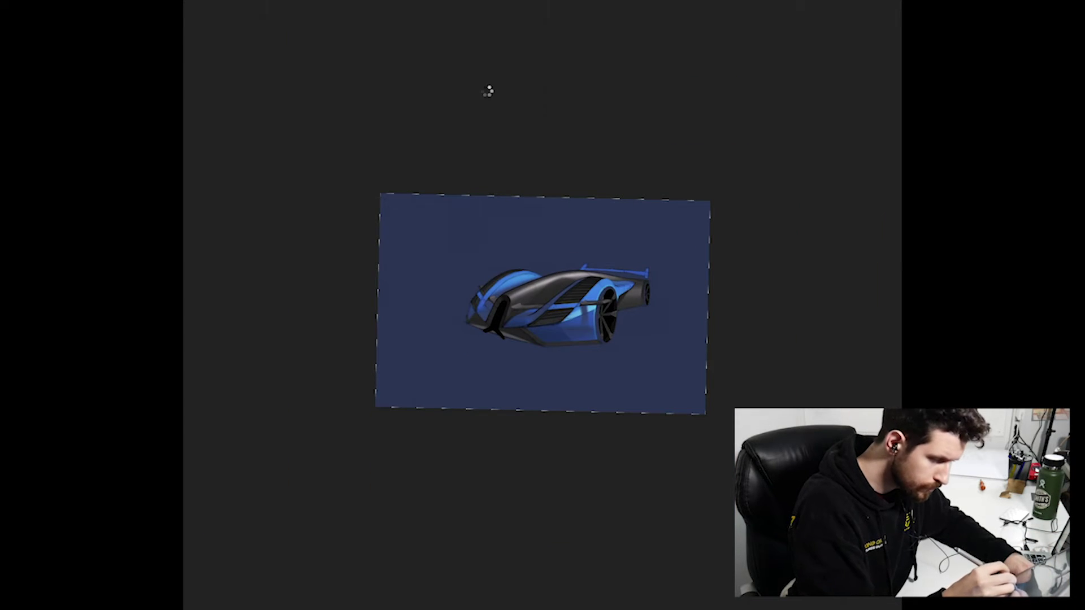
Step: Lighten the lower sill and skirt panel and darken the strut behind the front wheel
{"action": "key", "text": "ctrl+plus"}
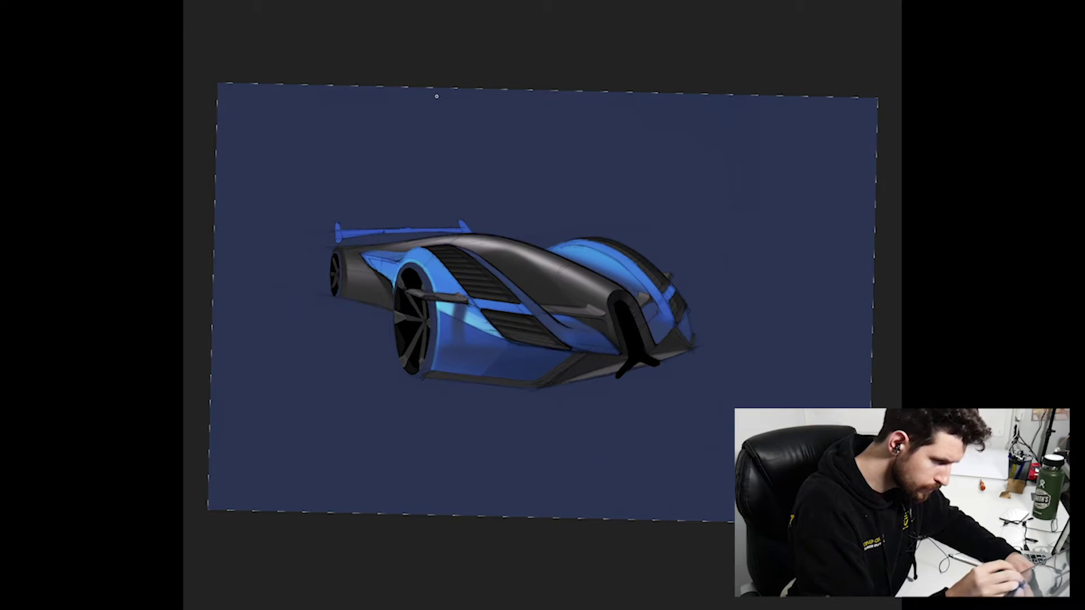
{"action": "key", "text": "ctrl+plus"}
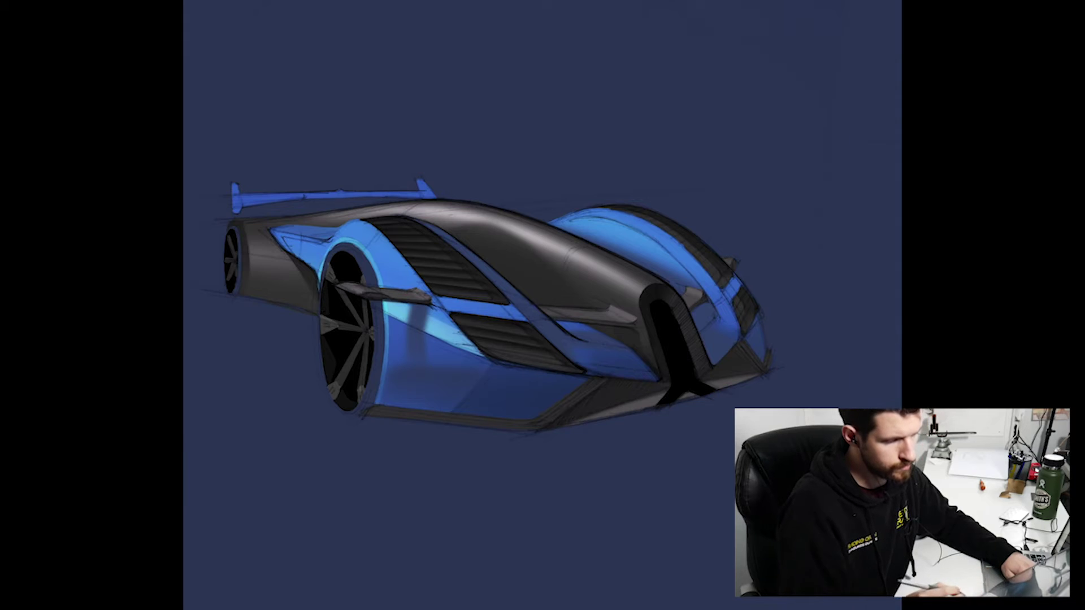
{"action": "key", "text": "ctrl+plus"}
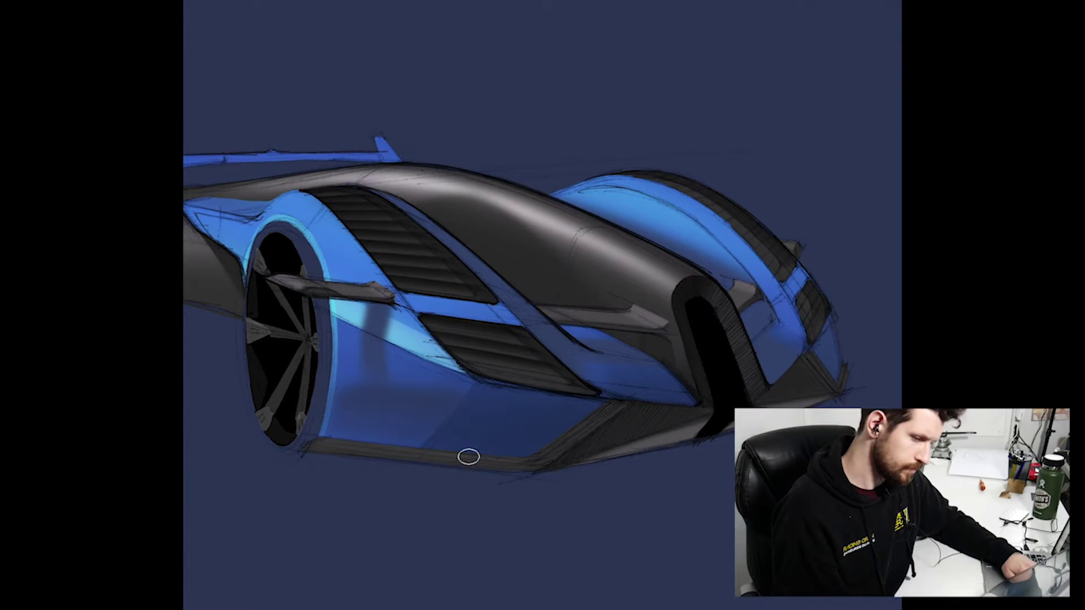
{"action": "mouse_move", "coordinate": [468, 457]}
{"action": "left_mouse_down"}
{"action": "mouse_move", "coordinate": [383, 452]}
{"action": "mouse_move", "coordinate": [629, 432]}
{"action": "left_mouse_up"}
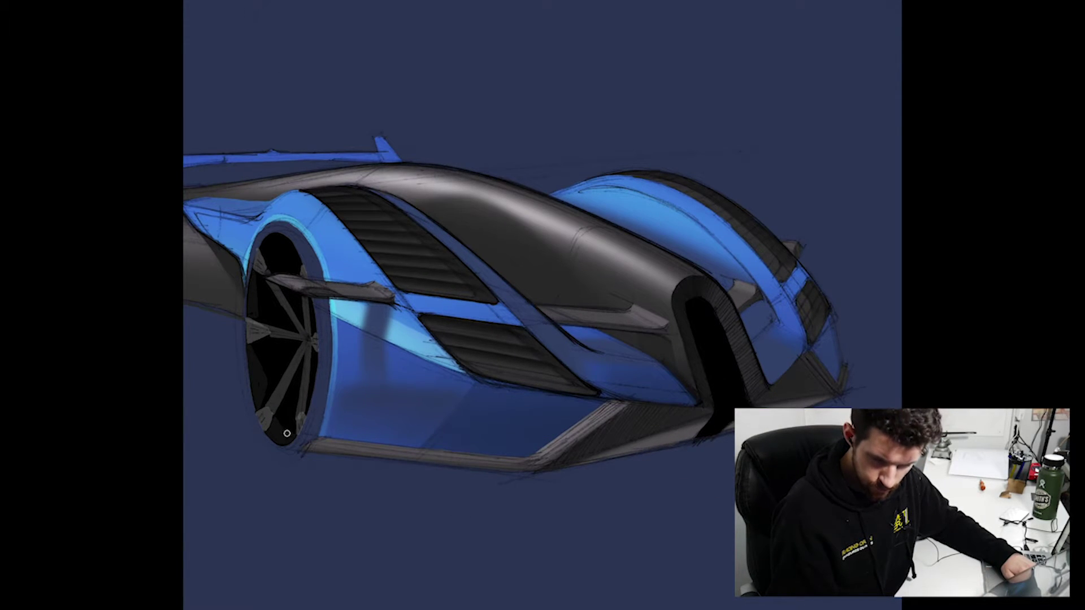
{"action": "left_click_drag", "start_coordinate": [285, 428], "coordinate": [362, 515]}
{"action": "left_click_drag", "start_coordinate": [590, 463], "coordinate": [605, 441]}
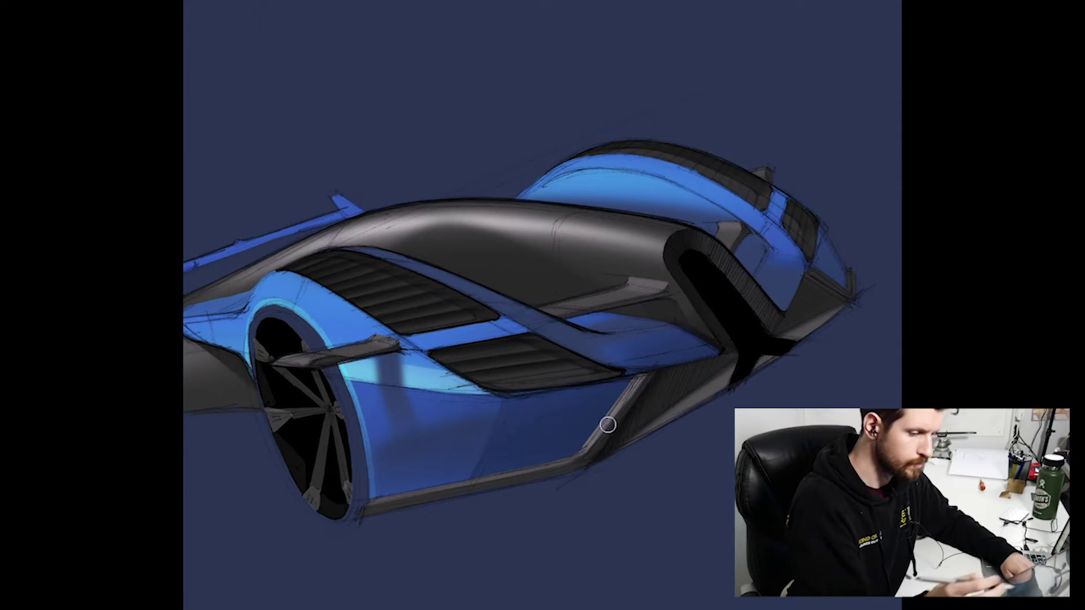
{"action": "key", "text": "ctrl+0"}
Step: Paint a thin light-grey highlight along the lower vent's bottom edge
{"action": "scroll", "coordinate": [702, 442], "scroll_direction": "up", "scroll_amount": 3}
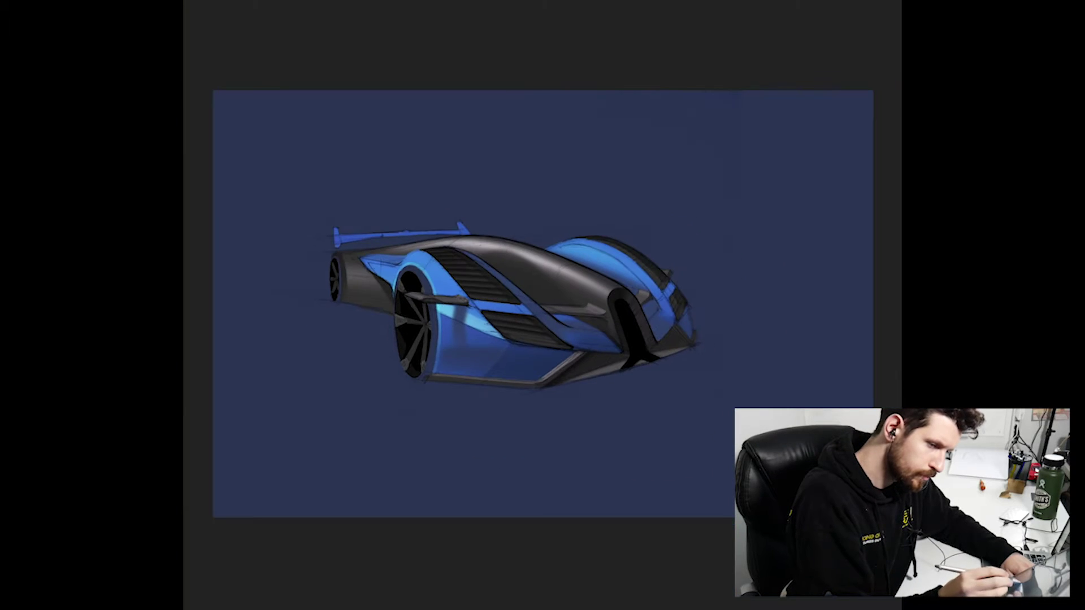
{"action": "key", "text": "ctrl+minus"}
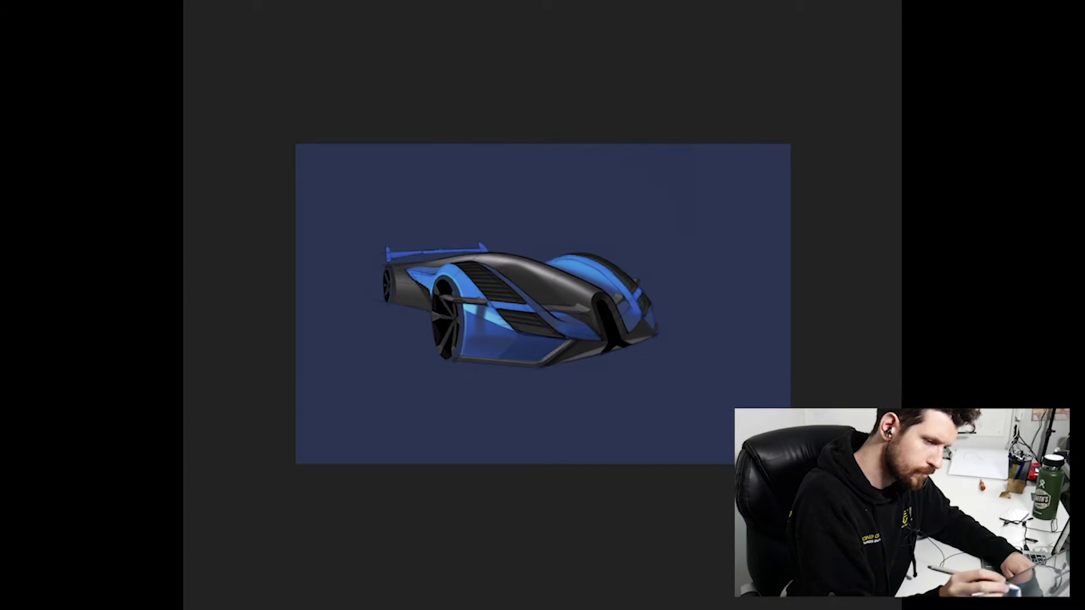
{"action": "key", "text": "ctrl+plus"}
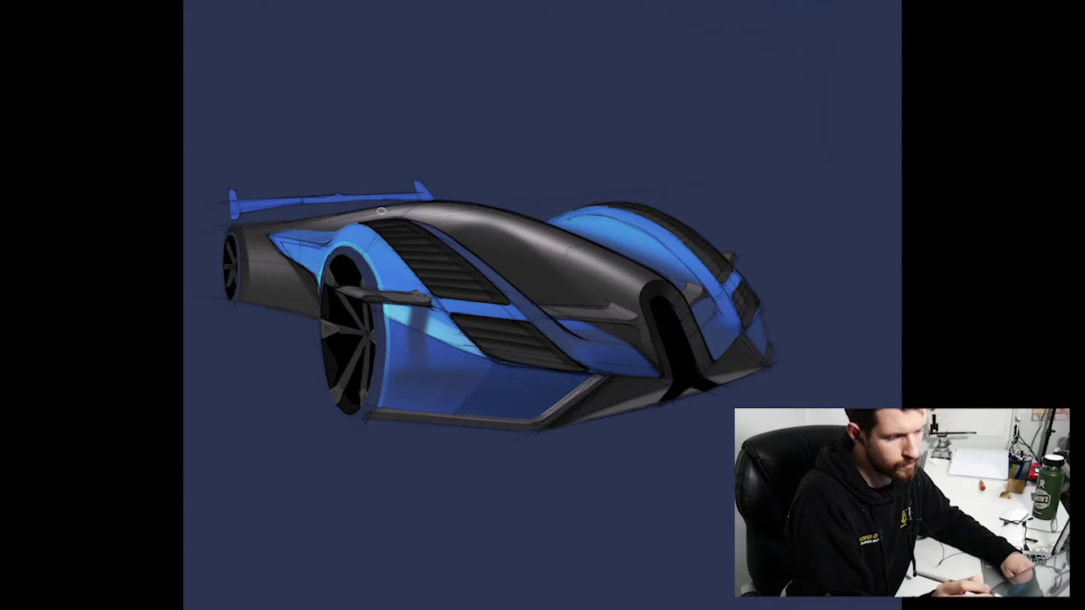
{"action": "key", "text": "ctrl+plus"}
{"action": "left_click_drag", "start_coordinate": [458, 404], "coordinate": [583, 427]}
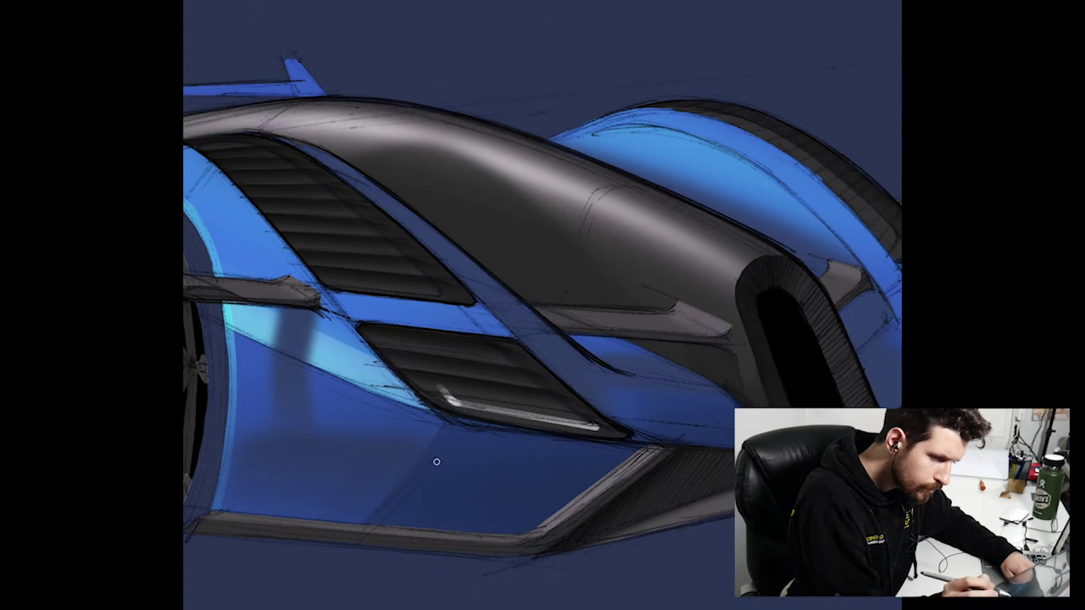
Step: Paint a white highlight dash along the lower side vent
{"action": "key", "text": "ctrl+minus"}
{"action": "key", "text": "ctrl+minus"}
{"action": "key", "text": "ctrl+minus"}
{"action": "key", "text": "ctrl+plus"}
{"action": "key", "text": "ctrl+plus"}
{"action": "key", "text": "ctrl+plus"}
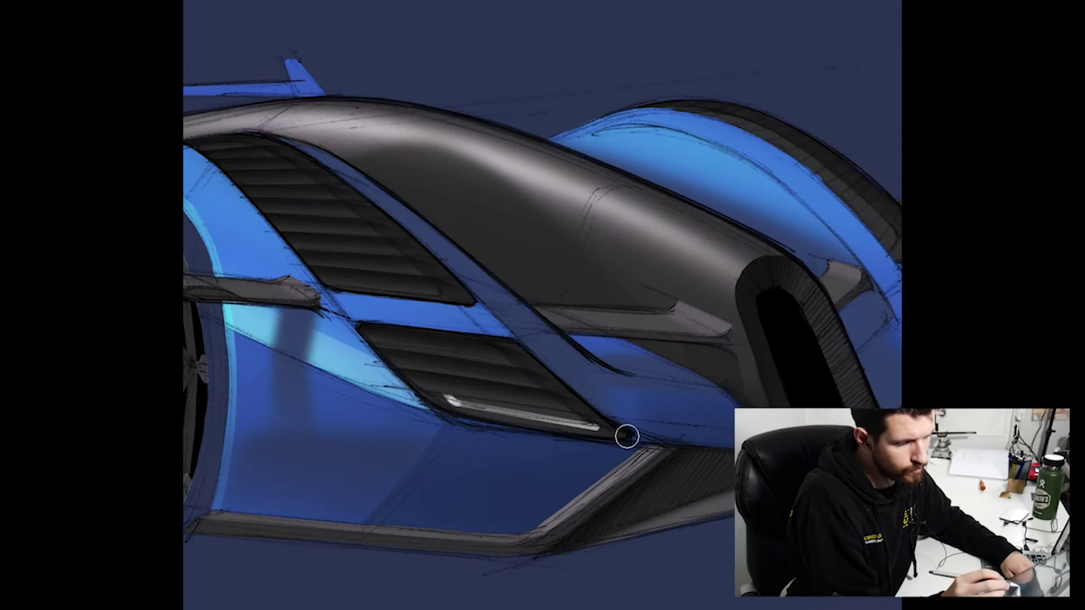
{"action": "mouse_move", "coordinate": [395, 417]}
{"action": "left_mouse_down"}
{"action": "mouse_move", "coordinate": [581, 554]}
{"action": "mouse_move", "coordinate": [532, 447]}
{"action": "mouse_move", "coordinate": [446, 406]}
{"action": "left_mouse_up"}
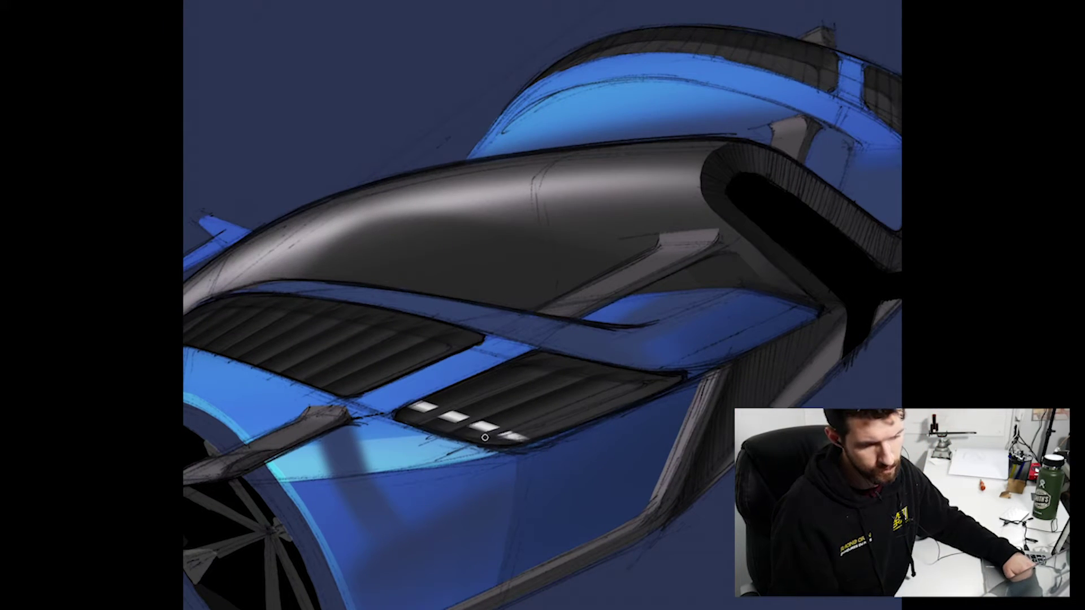
{"action": "left_click_drag", "start_coordinate": [683, 393], "coordinate": [618, 479]}
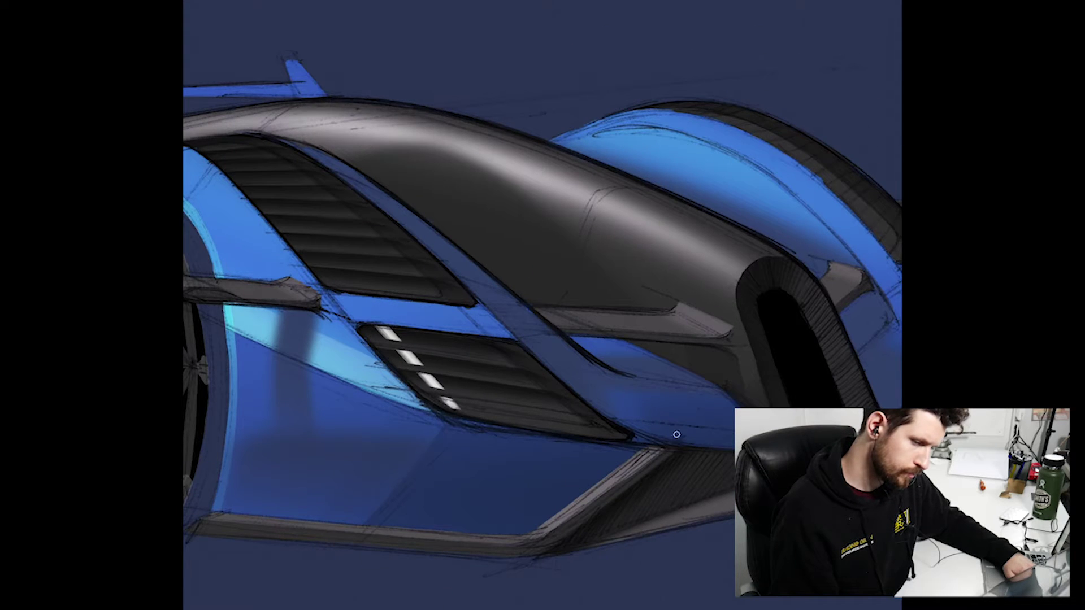
{"action": "key", "text": "ctrl+minus"}
{"action": "key", "text": "ctrl+minus"}
{"action": "key", "text": "ctrl+minus"}
{"action": "key", "text": "ctrl+plus"}
{"action": "key", "text": "ctrl+minus"}
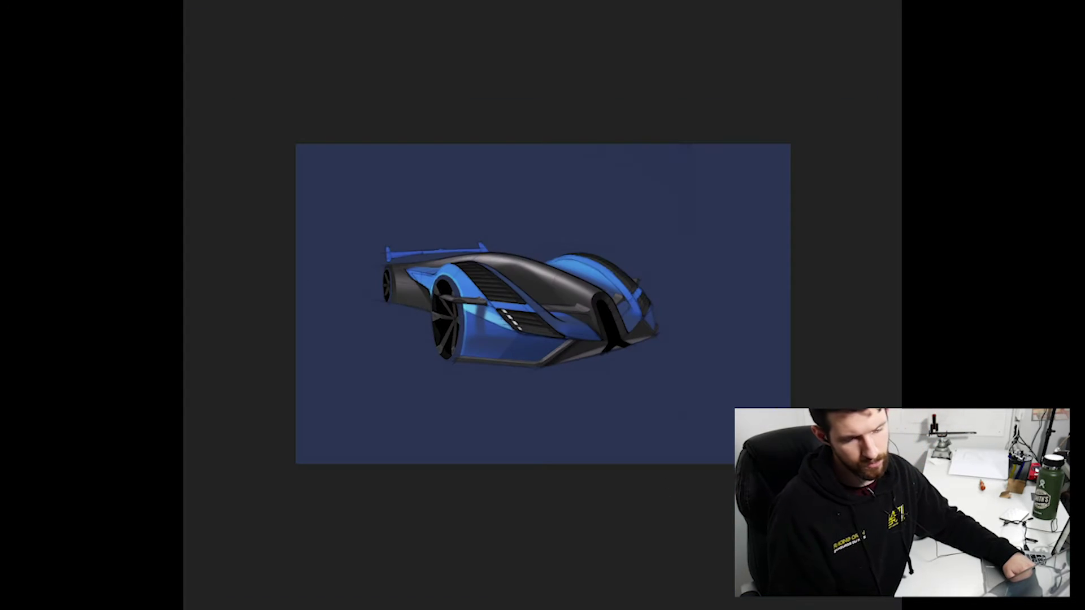
{"action": "scroll", "coordinate": [484, 375], "scroll_direction": "up", "scroll_amount": 5}
{"action": "scroll", "coordinate": [484, 375], "scroll_direction": "up", "scroll_amount": 3}
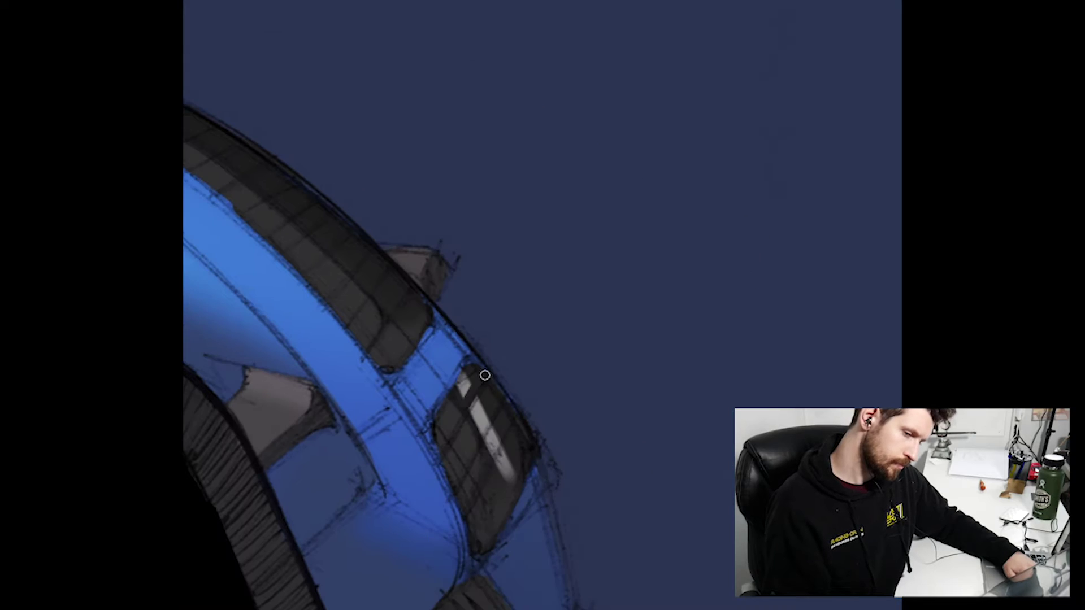
Step: Mirror the whole car sketch with Flip Canvas Horizontal, then review the flipped car
{"action": "key", "text": "ctrl+minus"}
{"action": "key", "text": "ctrl+minus"}
{"action": "key", "text": "ctrl+minus"}
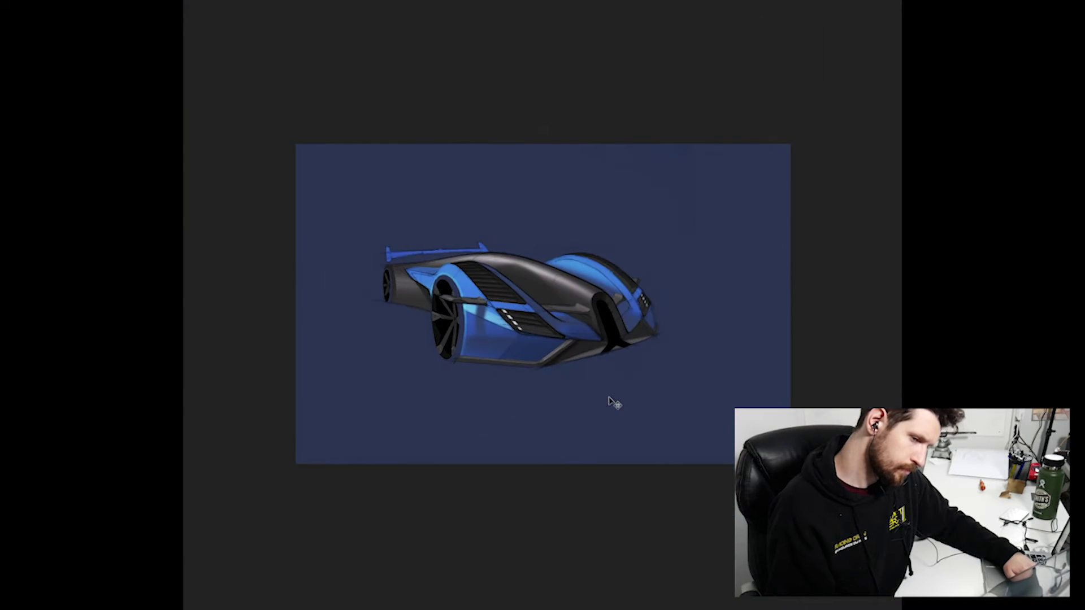
{"action": "key", "text": "ctrl+plus"}
{"action": "left_click", "coordinate": [485, 93]}
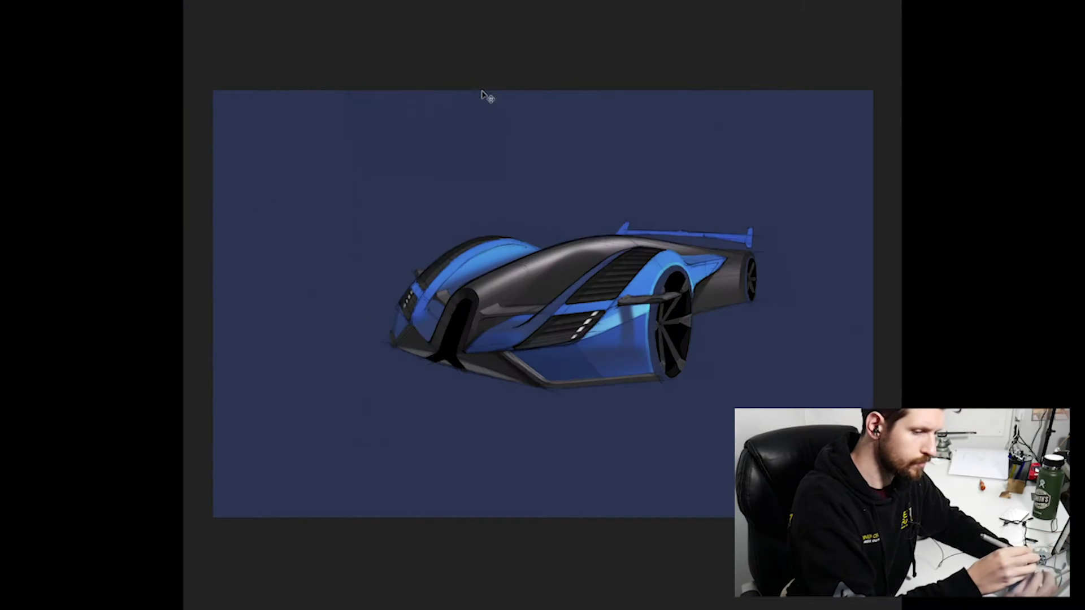
{"action": "key", "text": "ctrl+minus"}
{"action": "key", "text": "ctrl+minus"}
{"action": "key", "text": "ctrl+minus"}
{"action": "key", "text": "ctrl+plus"}
{"action": "key", "text": "ctrl+plus"}
{"action": "key", "text": "ctrl+plus"}
{"action": "key", "text": "ctrl+minus"}
{"action": "key", "text": "ctrl+minus"}
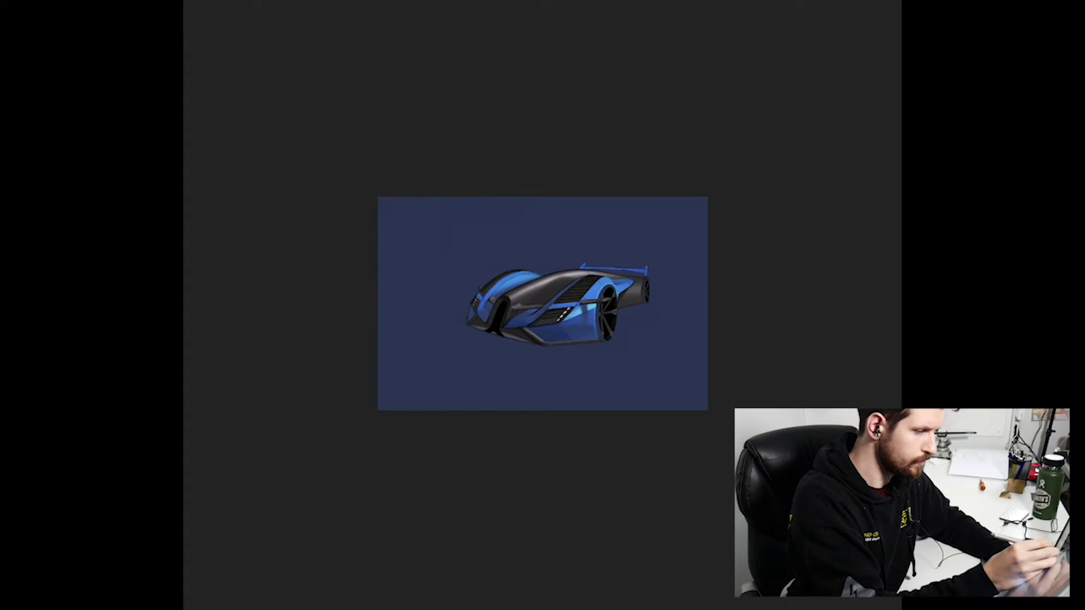
{"action": "key", "text": "ctrl+plus"}
{"action": "key", "text": "ctrl+plus"}
{"action": "key", "text": "ctrl+plus"}
{"action": "key", "text": "ctrl+plus"}
{"action": "key", "text": "ctrl+plus"}
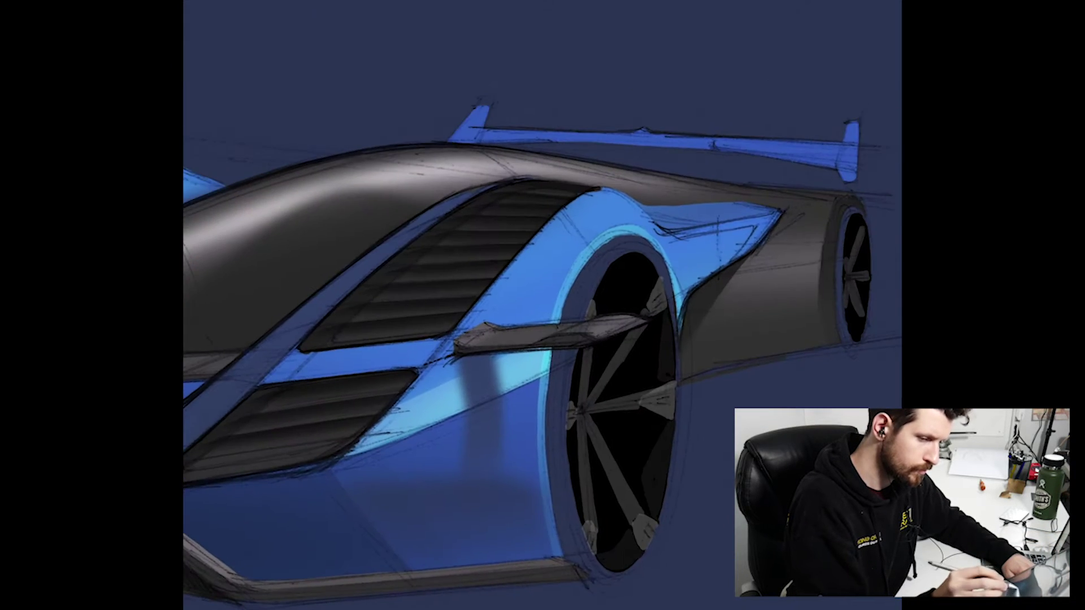
{"action": "left_click_drag", "start_coordinate": [659, 230], "coordinate": [432, 329]}
{"action": "key", "text": "ctrl+0"}
{"action": "key", "text": "ctrl+minus"}
{"action": "key", "text": "ctrl+plus"}
{"action": "key", "text": "ctrl+plus"}
{"action": "key", "text": "ctrl+minus"}
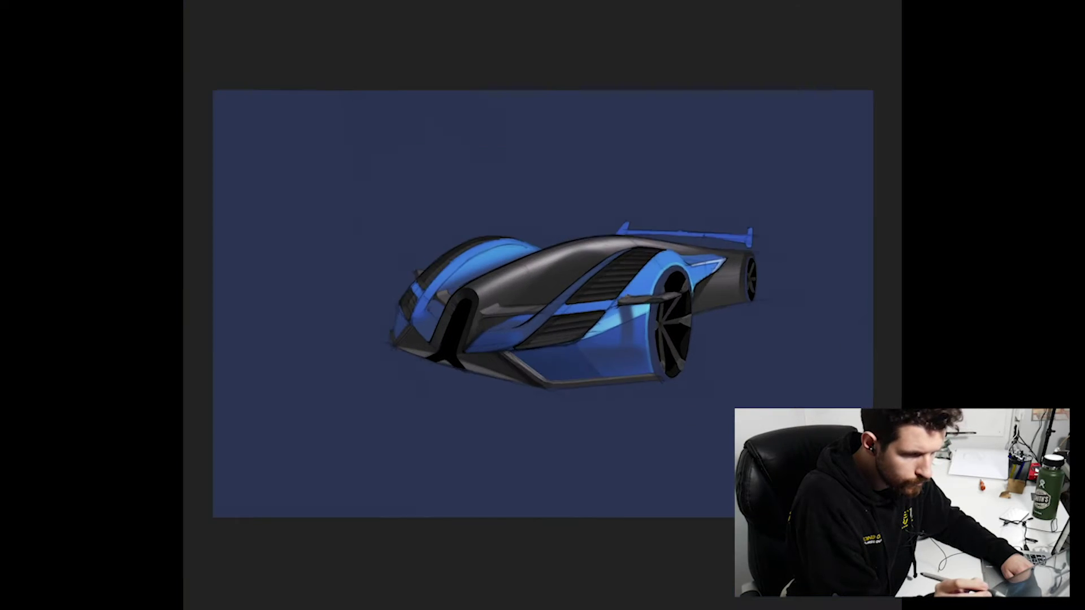
{"action": "key", "text": "ctrl+plus"}
{"action": "key", "text": "ctrl+plus"}
{"action": "key", "text": "ctrl+plus"}
{"action": "key", "text": "ctrl+minus"}
{"action": "key", "text": "ctrl+minus"}
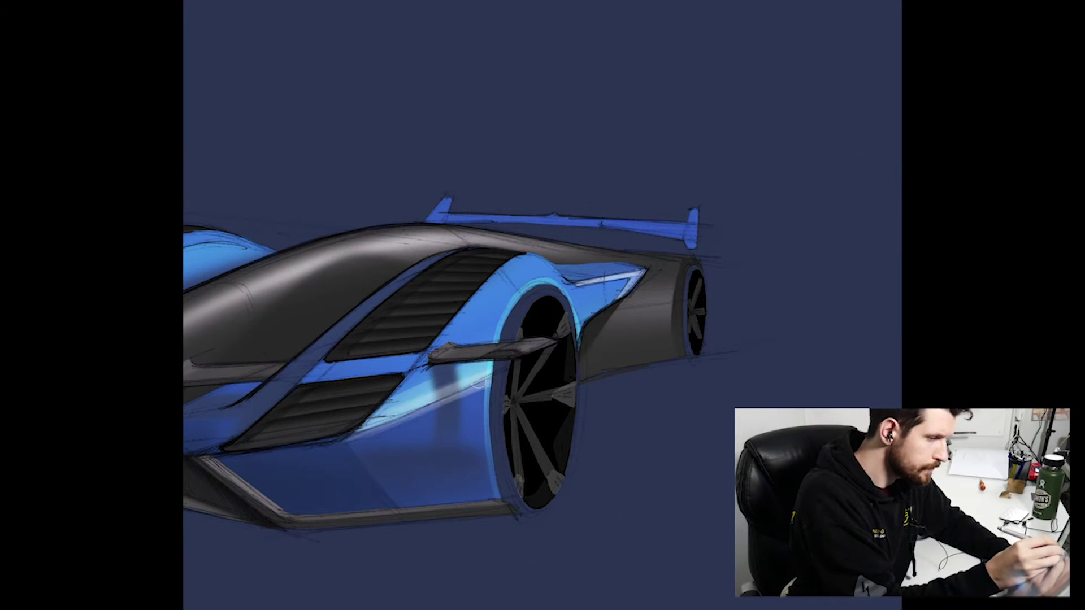
Step: Airbrush a light-blue glow over the front fender arch and tone down its strongest part
{"action": "key", "text": "ctrl+plus"}
{"action": "key", "text": "ctrl+plus"}
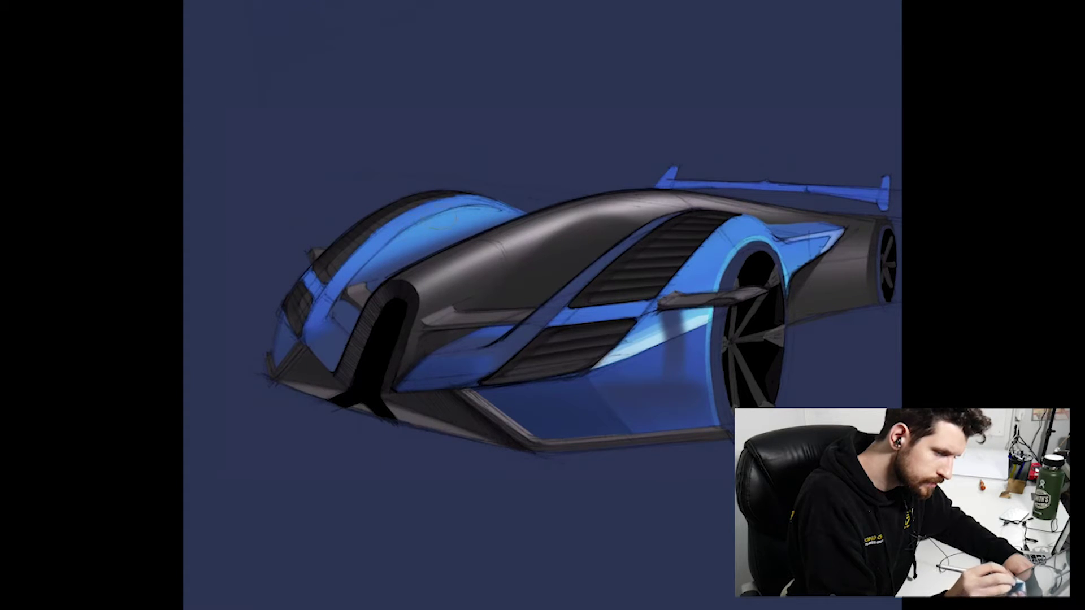
{"action": "left_click_drag", "start_coordinate": [520, 207], "coordinate": [333, 266]}
{"action": "mouse_move", "coordinate": [441, 258]}
{"action": "left_mouse_down"}
{"action": "mouse_move", "coordinate": [372, 275]}
{"action": "mouse_move", "coordinate": [285, 251]}
{"action": "mouse_move", "coordinate": [398, 213]}
{"action": "mouse_move", "coordinate": [358, 256]}
{"action": "left_mouse_up"}
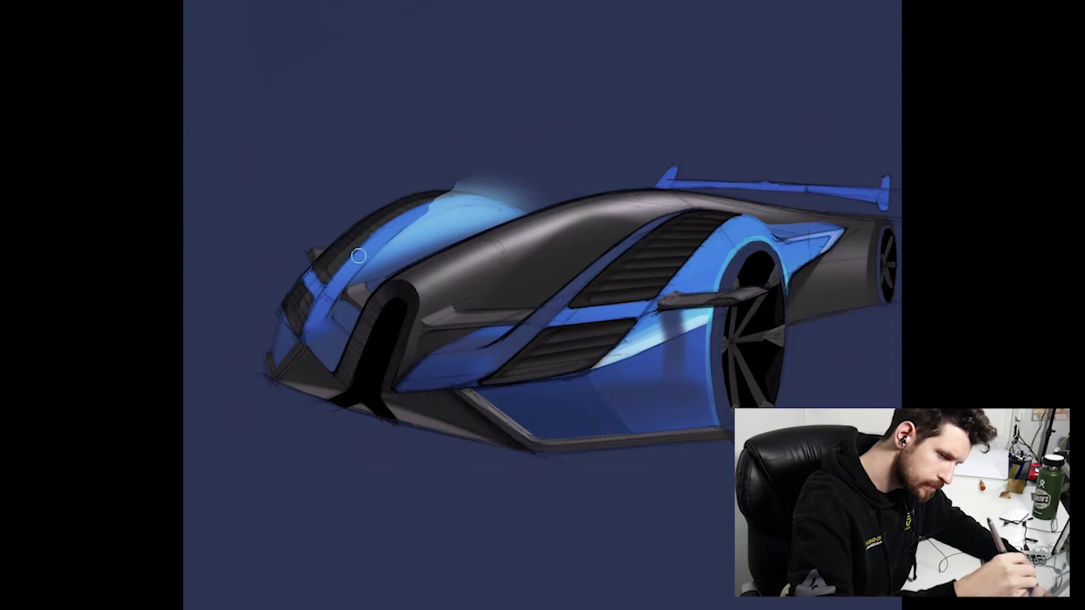
{"action": "key", "text": "r"}
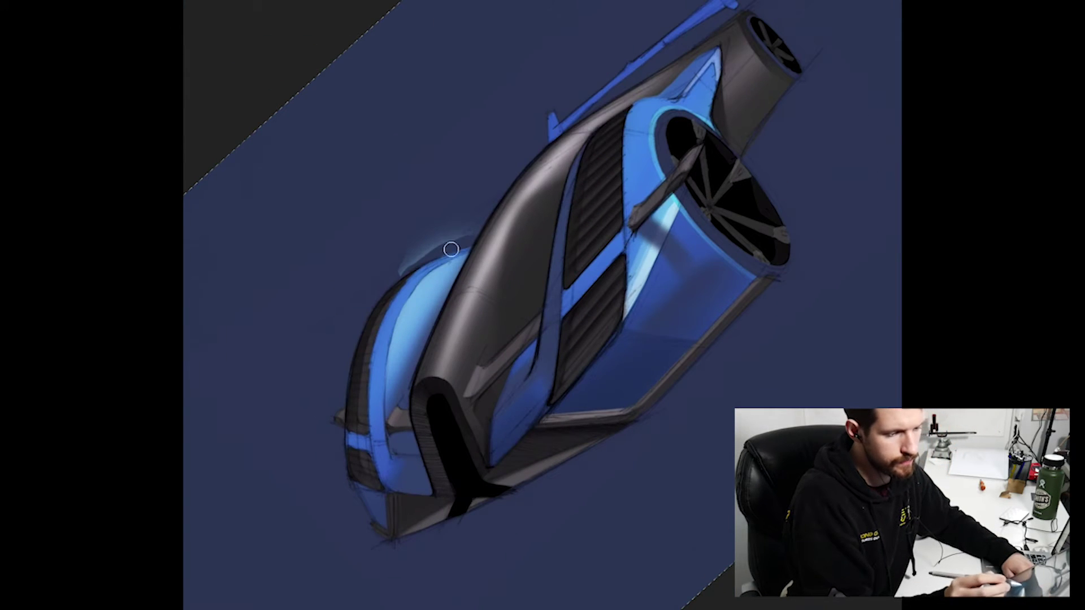
{"action": "key", "text": "Escape"}
{"action": "scroll", "coordinate": [518, 178], "scroll_direction": "down", "scroll_amount": 5}
{"action": "scroll", "coordinate": [464, 143], "scroll_direction": "up", "scroll_amount": 6}
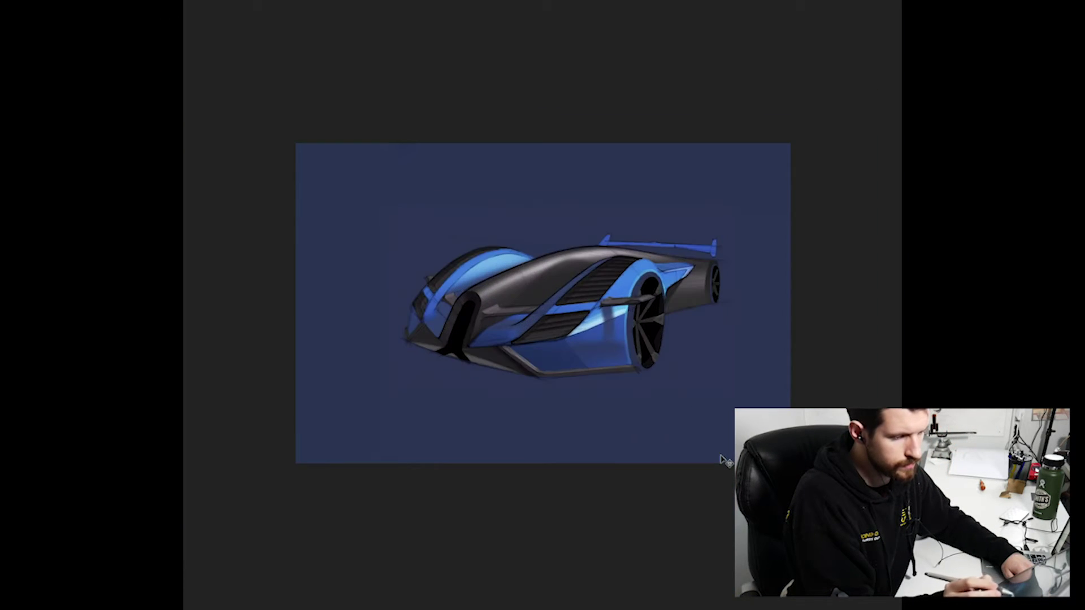
{"action": "left_click_drag", "start_coordinate": [756, 232], "coordinate": [545, 345]}
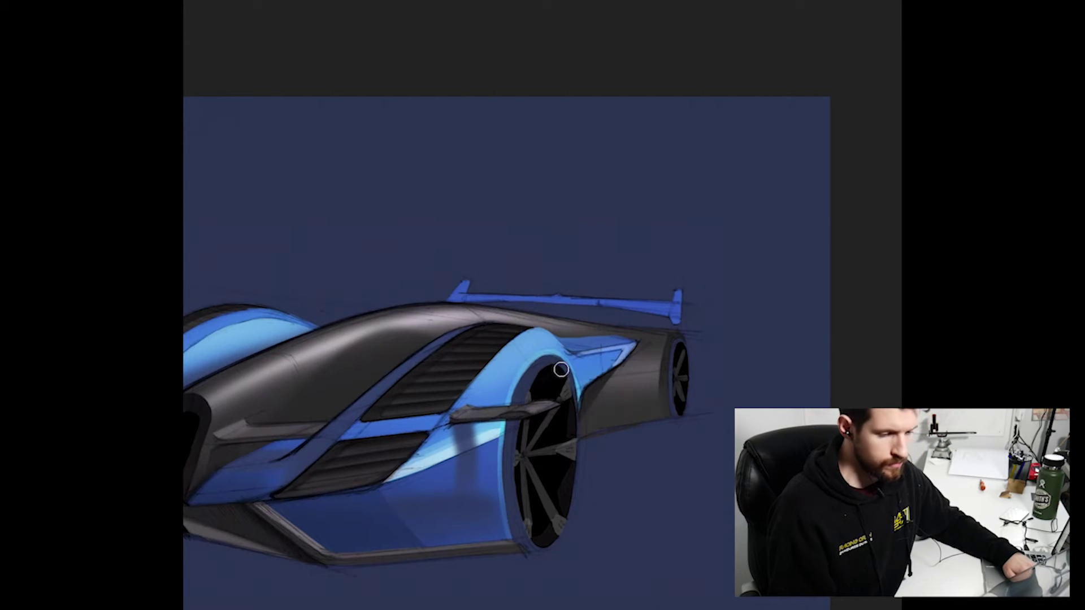
{"action": "key", "text": "ctrl+0"}
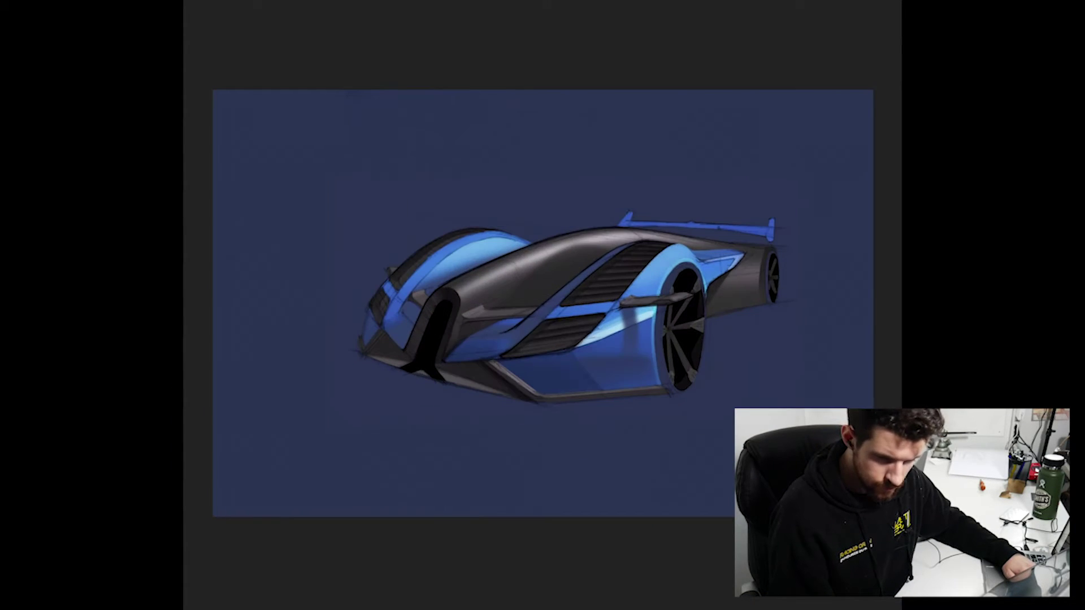
Step: Hand-letter 'BUGATTI' in white along the wheel arch rim, using a hard pencil brush
{"action": "key", "text": "ctrl+plus"}
{"action": "key", "text": "ctrl+minus"}
{"action": "key", "text": "ctrl+minus"}
{"action": "key", "text": "ctrl+plus"}
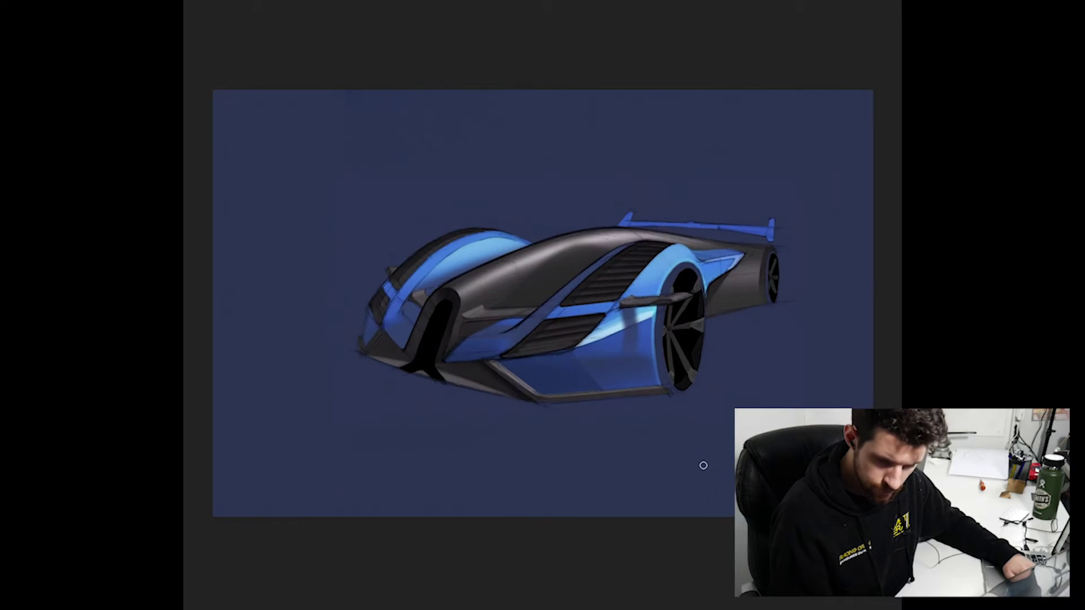
{"action": "key", "text": "ctrl+plus"}
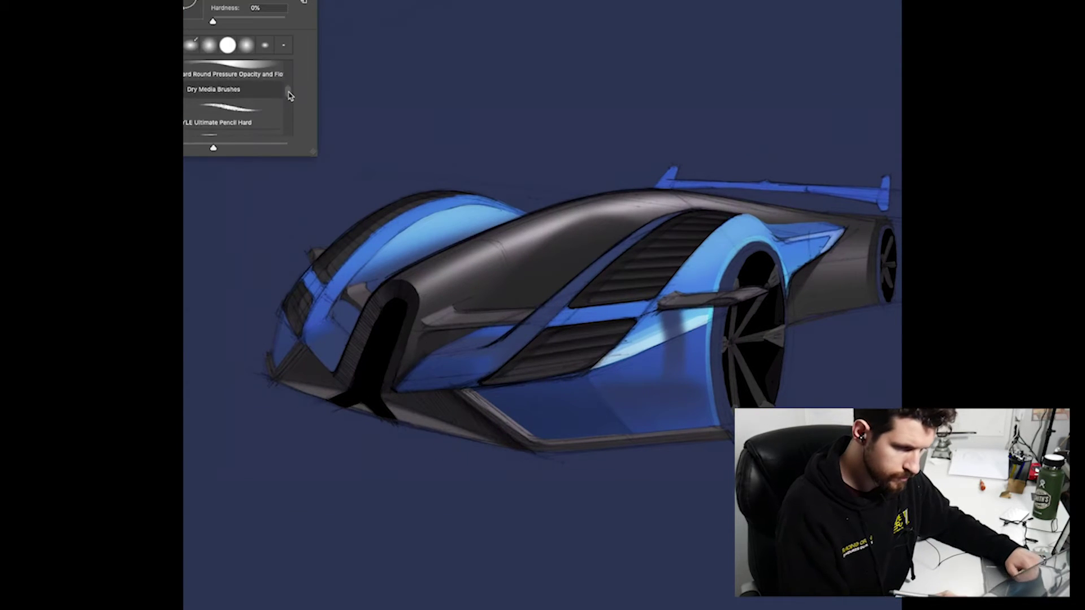
{"action": "key", "text": "ctrl+plus"}
{"action": "key", "text": "ctrl+plus"}
{"action": "mouse_move", "coordinate": [384, 395]}
{"action": "left_mouse_down"}
{"action": "mouse_move", "coordinate": [360, 288]}
{"action": "mouse_move", "coordinate": [402, 397]}
{"action": "left_mouse_up"}
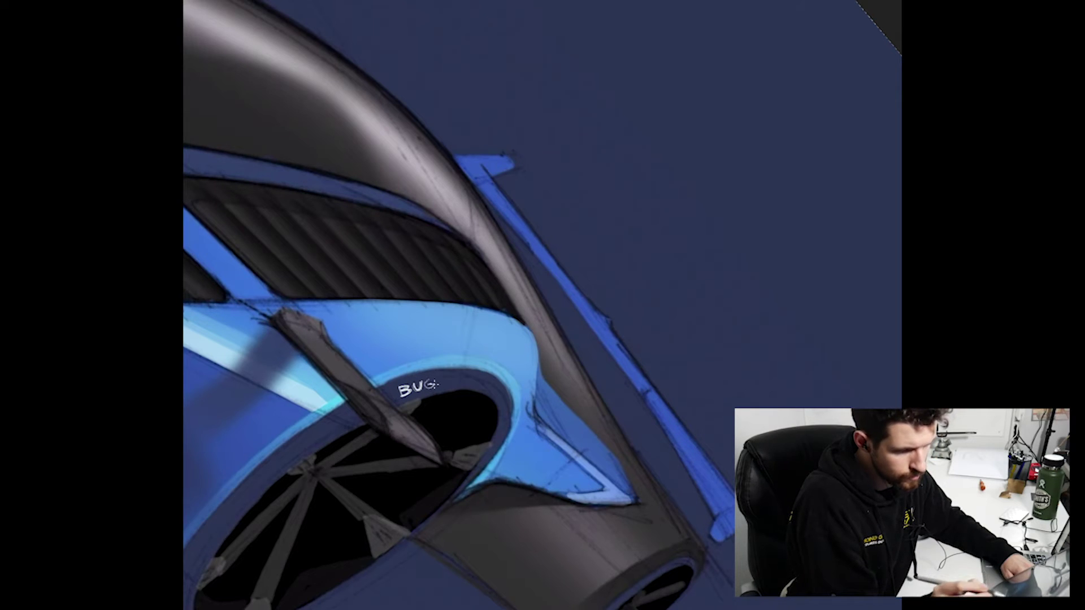
{"action": "mouse_move", "coordinate": [508, 283]}
{"action": "left_mouse_down"}
{"action": "mouse_move", "coordinate": [544, 303]}
{"action": "mouse_move", "coordinate": [480, 272]}
{"action": "mouse_move", "coordinate": [573, 443]}
{"action": "left_mouse_up"}
{"action": "key", "text": "ctrl+0"}
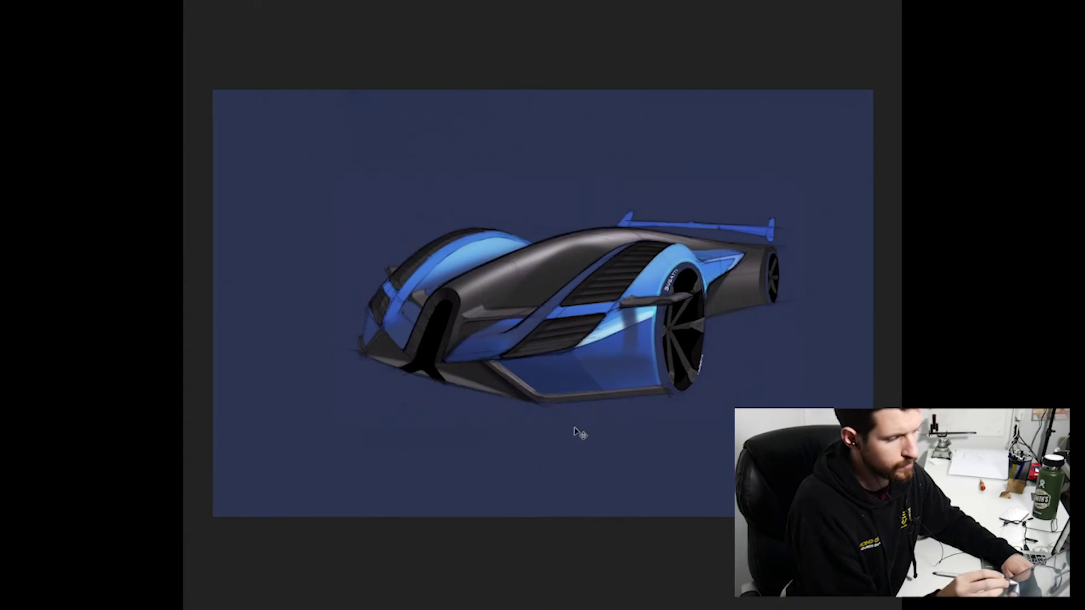
{"action": "scroll", "coordinate": [518, 355], "scroll_direction": "up", "scroll_amount": 3}
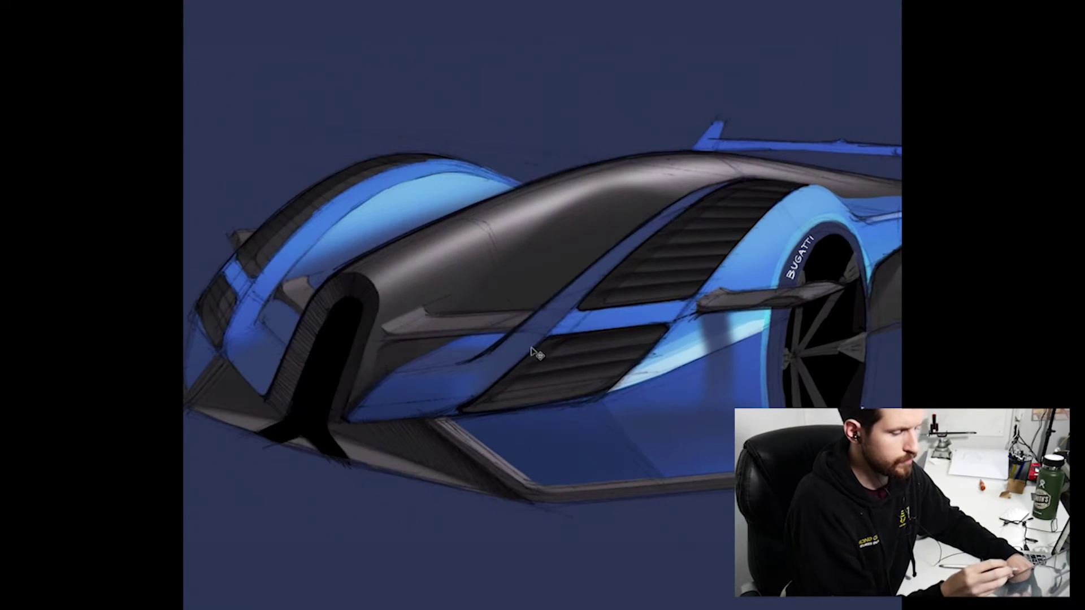
{"action": "scroll", "coordinate": [531, 353], "scroll_direction": "up", "scroll_amount": 4}
{"action": "left_click_drag", "start_coordinate": [632, 378], "coordinate": [440, 411]}
{"action": "left_click_drag", "start_coordinate": [505, 384], "coordinate": [500, 478]}
{"action": "left_click_drag", "start_coordinate": [668, 463], "coordinate": [542, 389]}
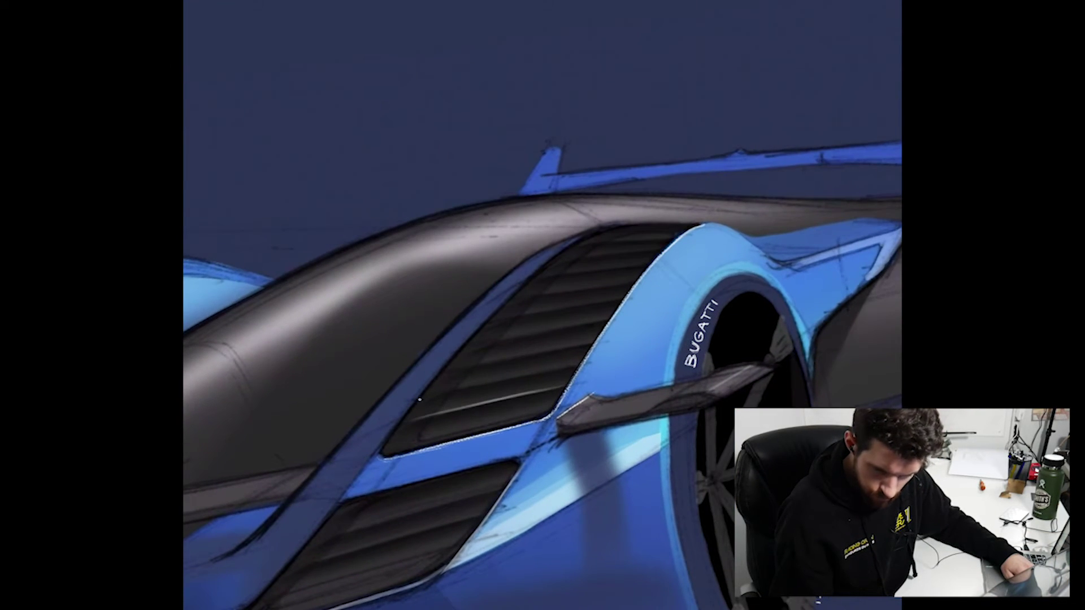
{"action": "left_click_drag", "start_coordinate": [491, 351], "coordinate": [509, 337]}
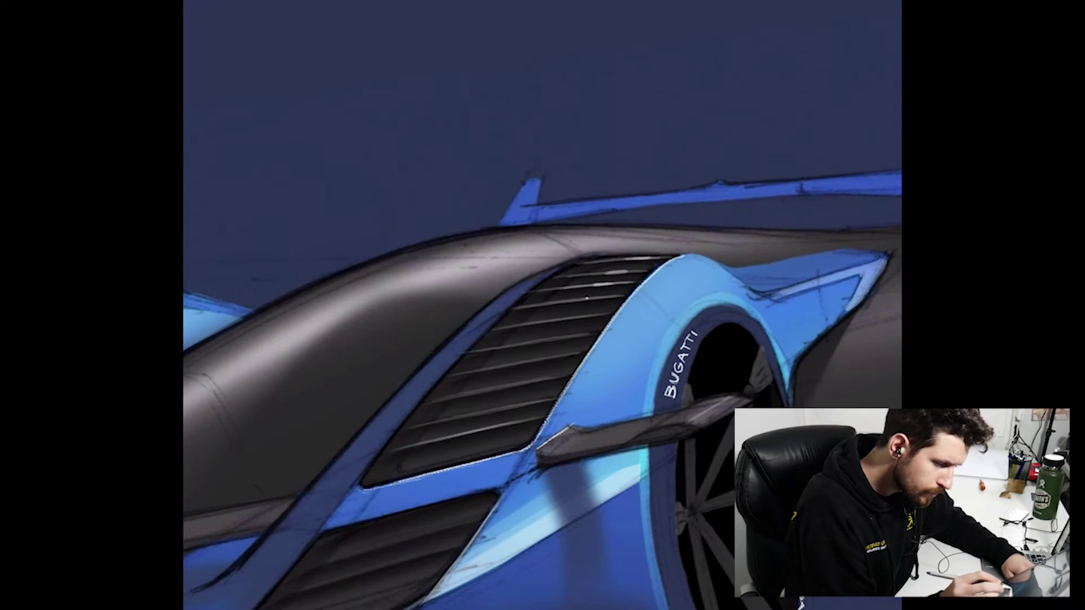
{"action": "left_click_drag", "start_coordinate": [513, 401], "coordinate": [374, 435]}
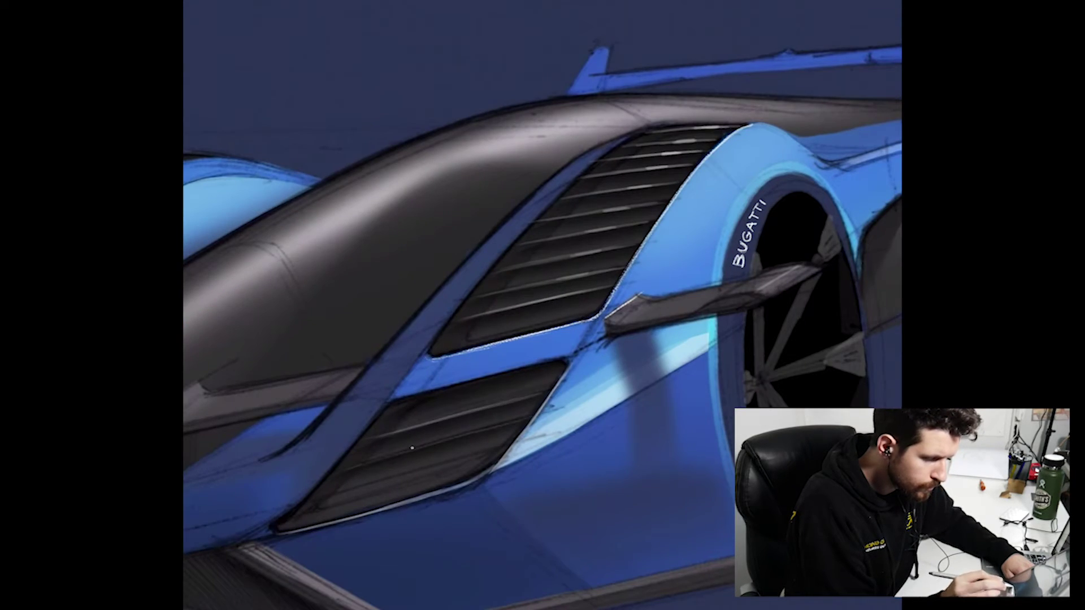
{"action": "left_click_drag", "start_coordinate": [446, 438], "coordinate": [411, 366]}
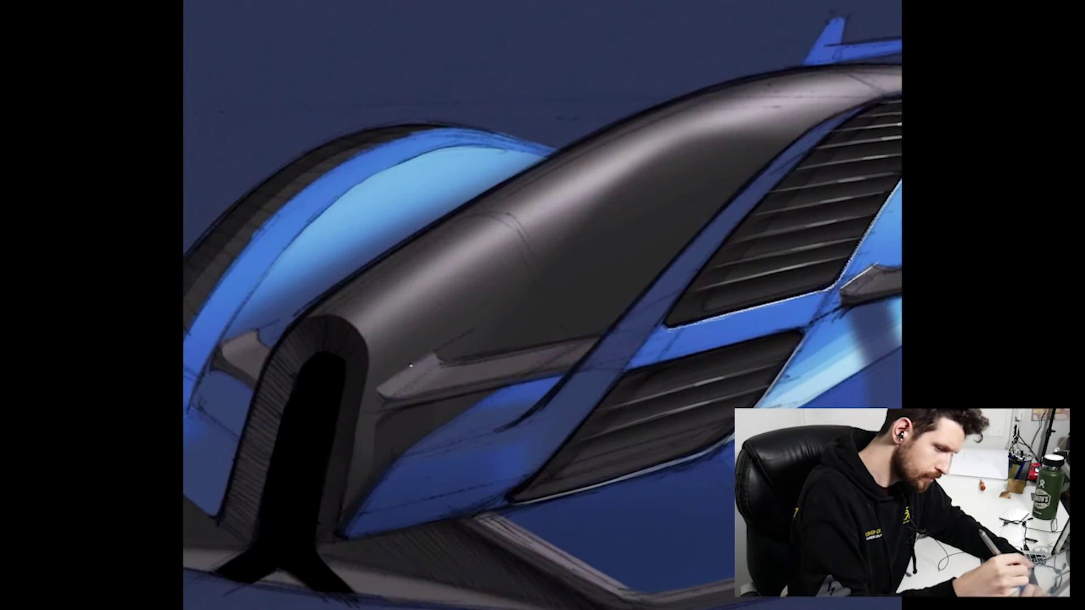
{"action": "mouse_move", "coordinate": [555, 404]}
{"action": "left_mouse_down"}
{"action": "mouse_move", "coordinate": [622, 429]}
{"action": "mouse_move", "coordinate": [672, 426]}
{"action": "mouse_move", "coordinate": [633, 497]}
{"action": "mouse_move", "coordinate": [554, 543]}
{"action": "mouse_move", "coordinate": [511, 607]}
{"action": "left_mouse_up"}
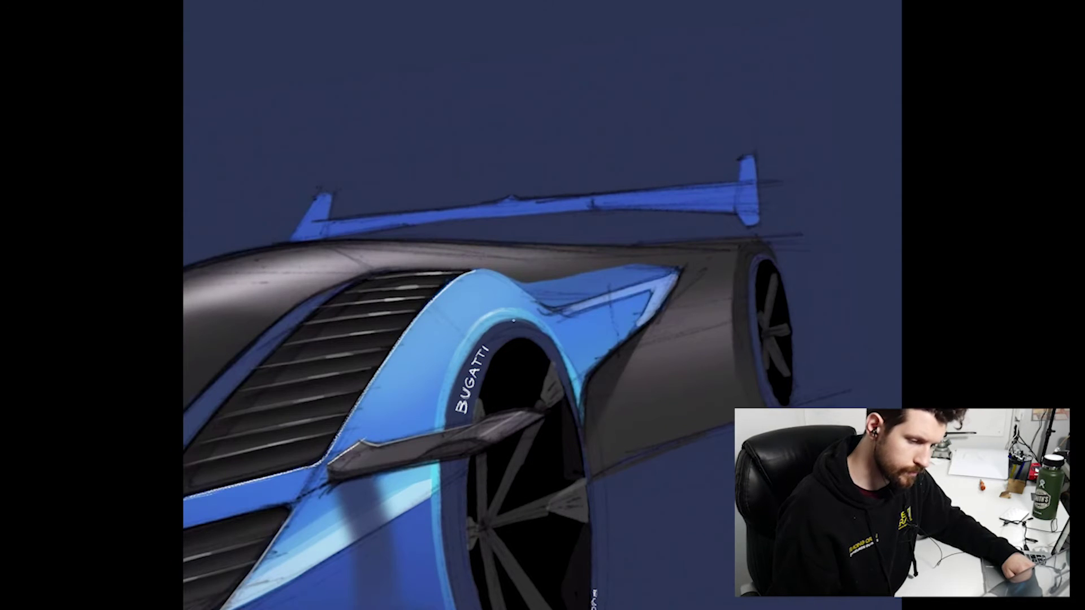
{"action": "mouse_move", "coordinate": [513, 321]}
{"action": "left_mouse_down"}
{"action": "mouse_move", "coordinate": [719, 322]}
{"action": "mouse_move", "coordinate": [436, 331]}
{"action": "left_mouse_up"}
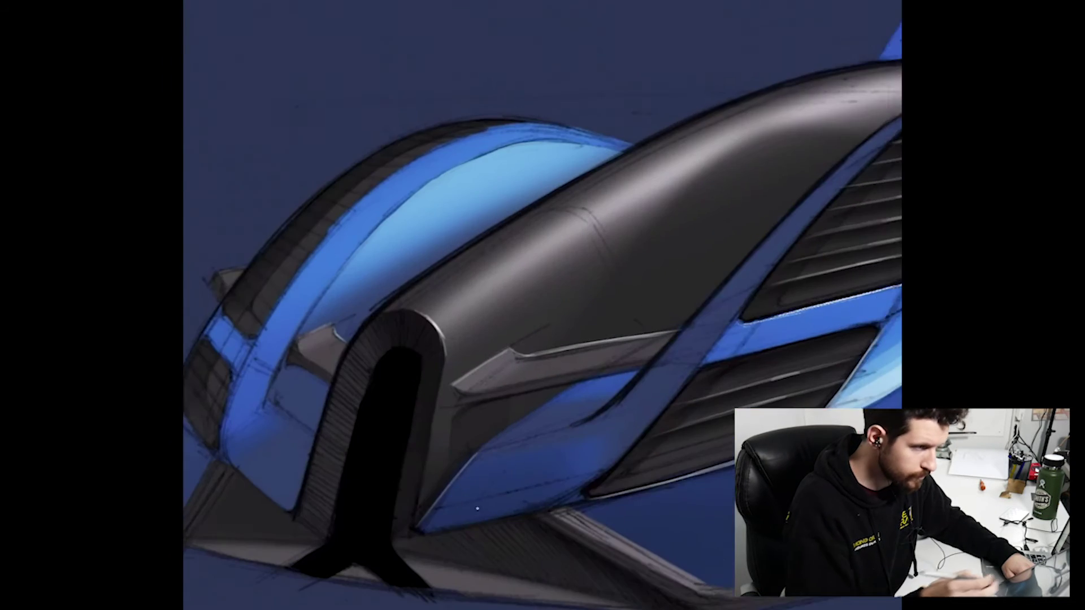
{"action": "left_click_drag", "start_coordinate": [376, 579], "coordinate": [437, 480]}
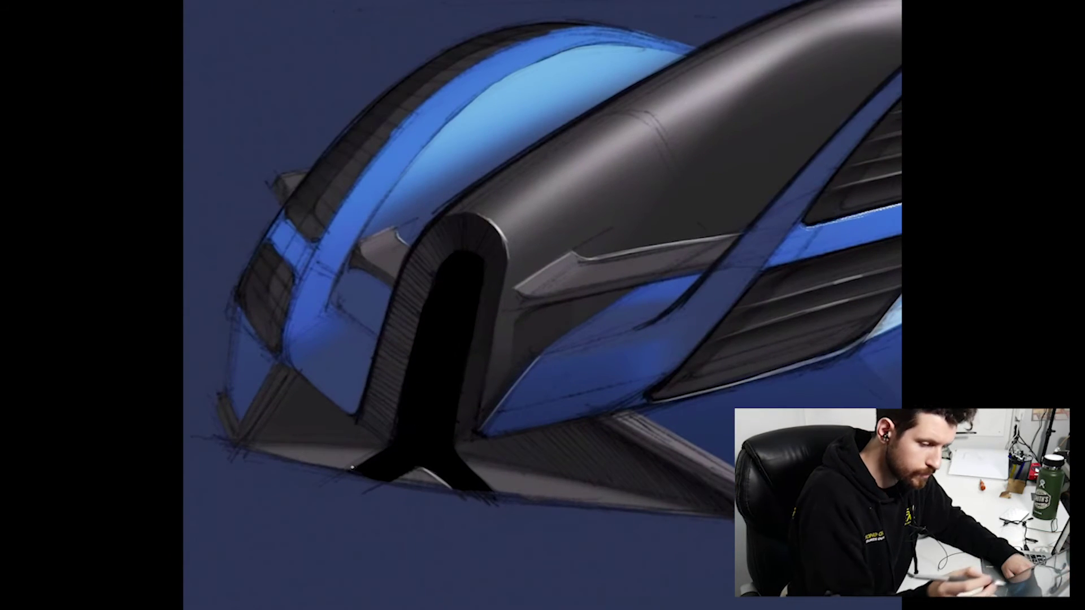
{"action": "scroll", "coordinate": [554, 482], "scroll_direction": "down", "scroll_amount": 6}
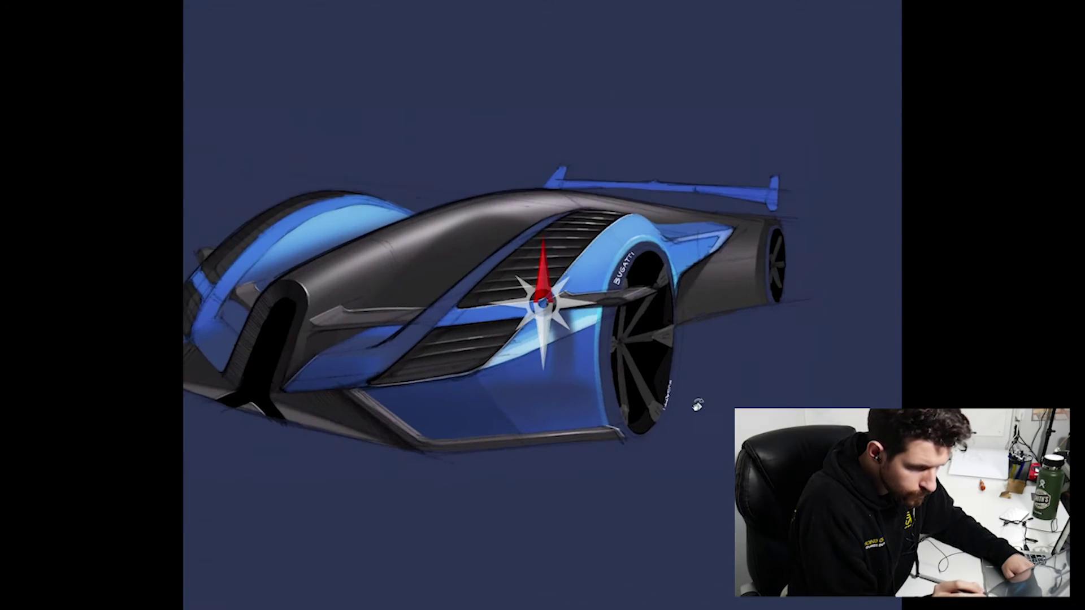
Step: Paint blue rim light along the wheel edges and a soft light stroke under the car body
{"action": "key", "text": "ctrl+plus"}
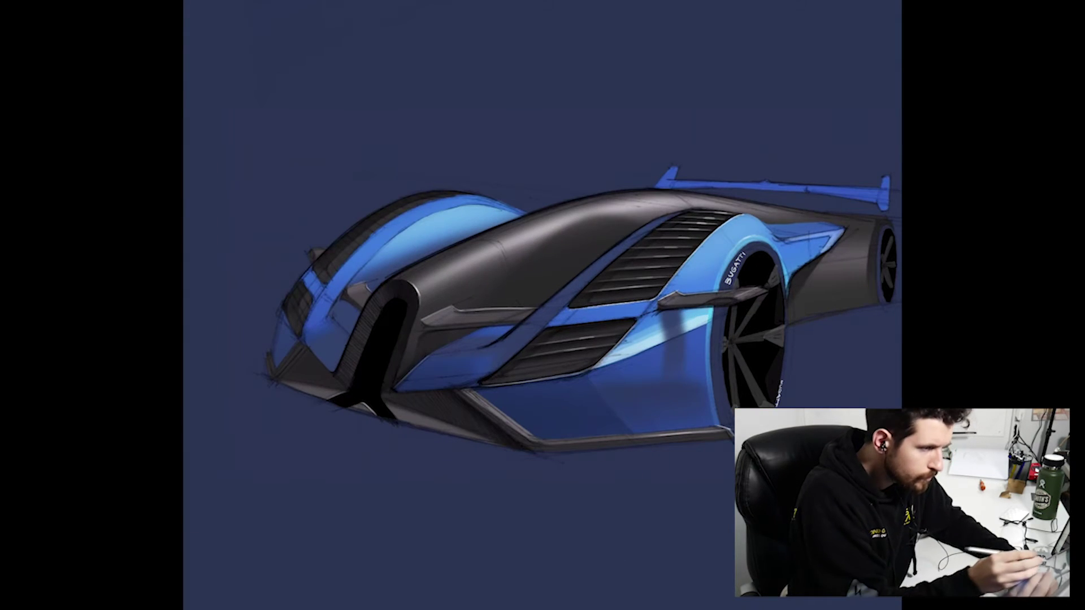
{"action": "key", "text": "Escape"}
{"action": "key", "text": "ctrl+minus"}
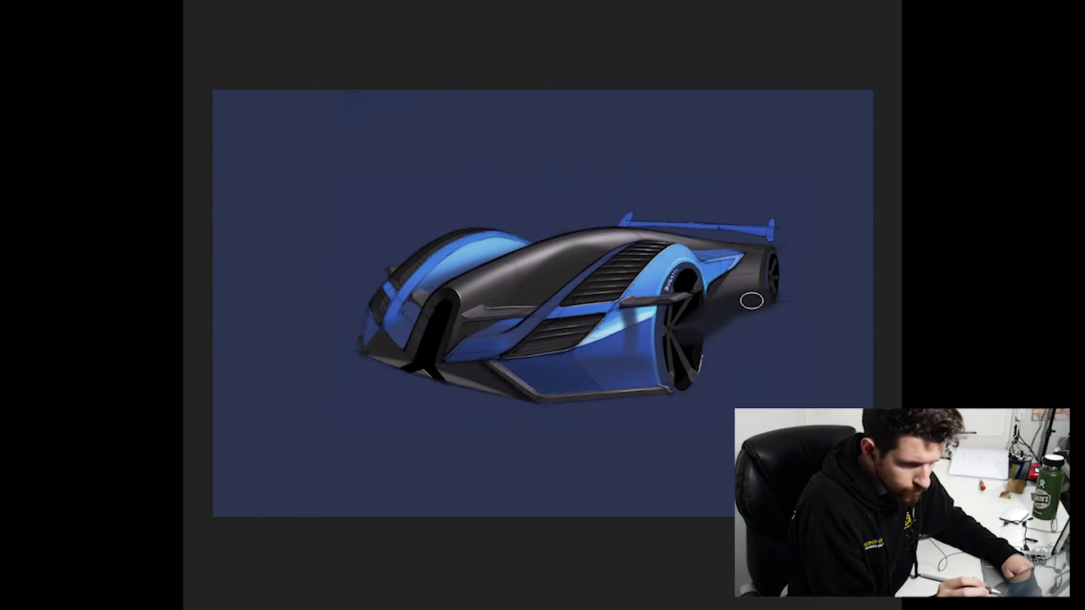
{"action": "key", "text": "ctrl+plus"}
{"action": "key", "text": "ctrl+plus"}
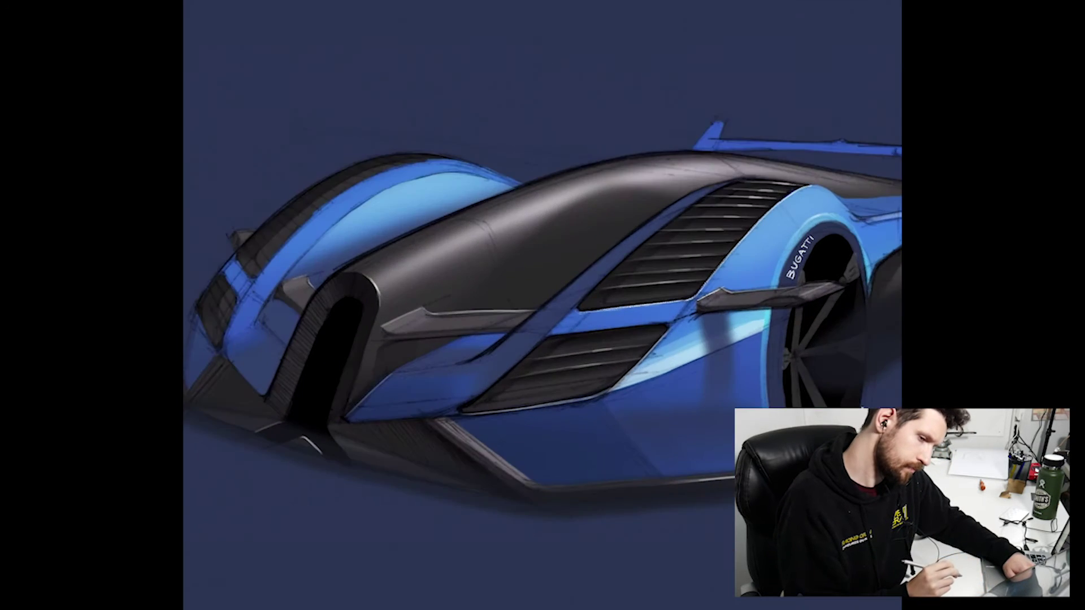
{"action": "left_click_drag", "start_coordinate": [546, 355], "coordinate": [249, 443]}
{"action": "left_click_drag", "start_coordinate": [487, 297], "coordinate": [426, 399]}
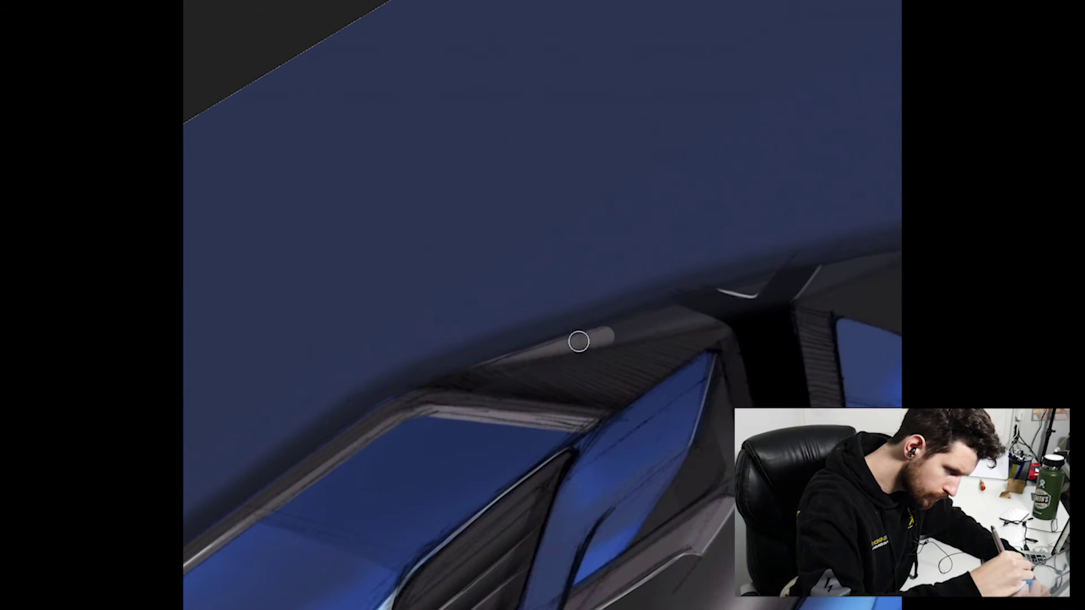
{"action": "left_click_drag", "start_coordinate": [576, 342], "coordinate": [588, 364]}
{"action": "mouse_move", "coordinate": [672, 350]}
{"action": "left_mouse_down"}
{"action": "mouse_move", "coordinate": [402, 450]}
{"action": "mouse_move", "coordinate": [479, 338]}
{"action": "mouse_move", "coordinate": [460, 508]}
{"action": "left_mouse_up"}
{"action": "mouse_move", "coordinate": [717, 342]}
{"action": "left_mouse_down"}
{"action": "mouse_move", "coordinate": [702, 398]}
{"action": "mouse_move", "coordinate": [721, 364]}
{"action": "left_mouse_up"}
{"action": "left_click_drag", "start_coordinate": [511, 412], "coordinate": [705, 366]}
{"action": "mouse_move", "coordinate": [615, 298]}
{"action": "left_mouse_down"}
{"action": "mouse_move", "coordinate": [765, 403]}
{"action": "mouse_move", "coordinate": [542, 305]}
{"action": "mouse_move", "coordinate": [337, 459]}
{"action": "left_mouse_up"}
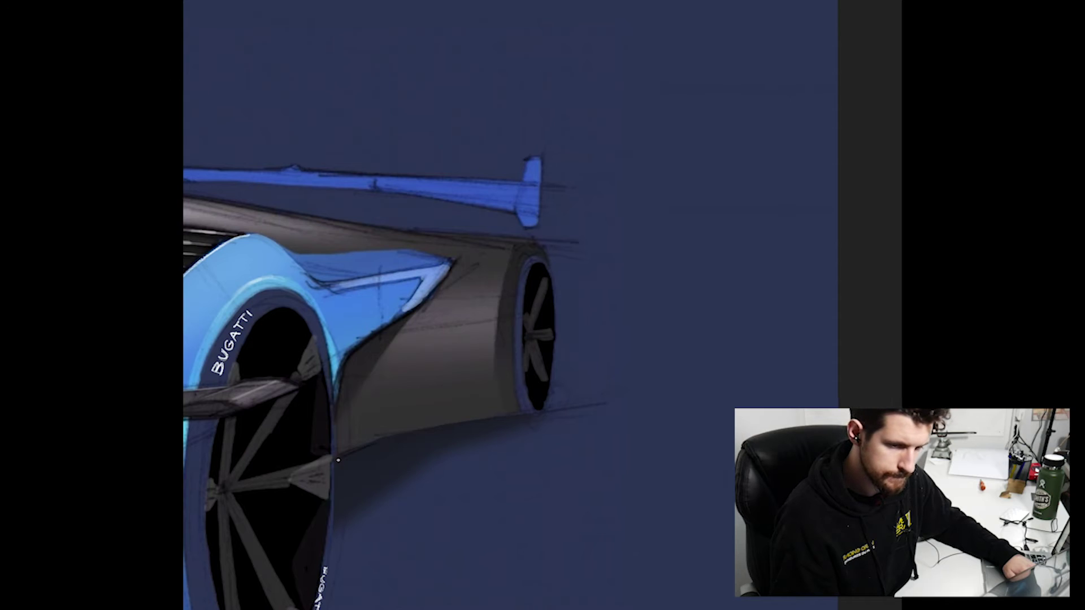
Step: Create a vertically flipped copy of the car and stretch it taller beneath it
{"action": "left_click_drag", "start_coordinate": [493, 455], "coordinate": [338, 470]}
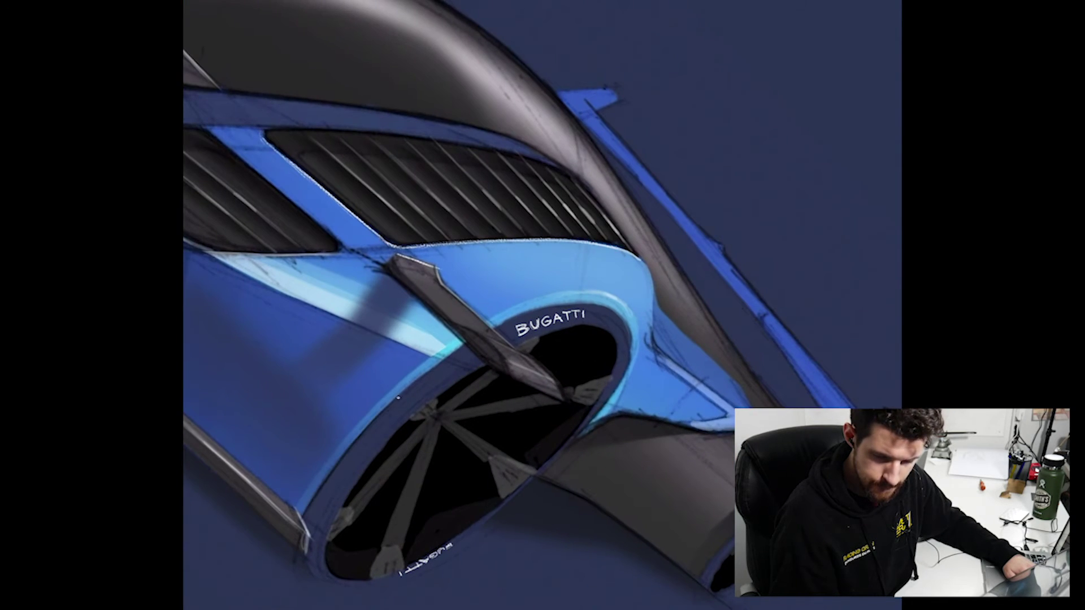
{"action": "left_click_drag", "start_coordinate": [710, 289], "coordinate": [529, 347]}
{"action": "left_click_drag", "start_coordinate": [761, 332], "coordinate": [283, 429]}
{"action": "mouse_move", "coordinate": [454, 350]}
{"action": "left_mouse_down"}
{"action": "mouse_move", "coordinate": [504, 351]}
{"action": "mouse_move", "coordinate": [537, 300]}
{"action": "mouse_move", "coordinate": [694, 375]}
{"action": "mouse_move", "coordinate": [541, 338]}
{"action": "mouse_move", "coordinate": [443, 167]}
{"action": "left_mouse_up"}
{"action": "key", "text": "ctrl+0"}
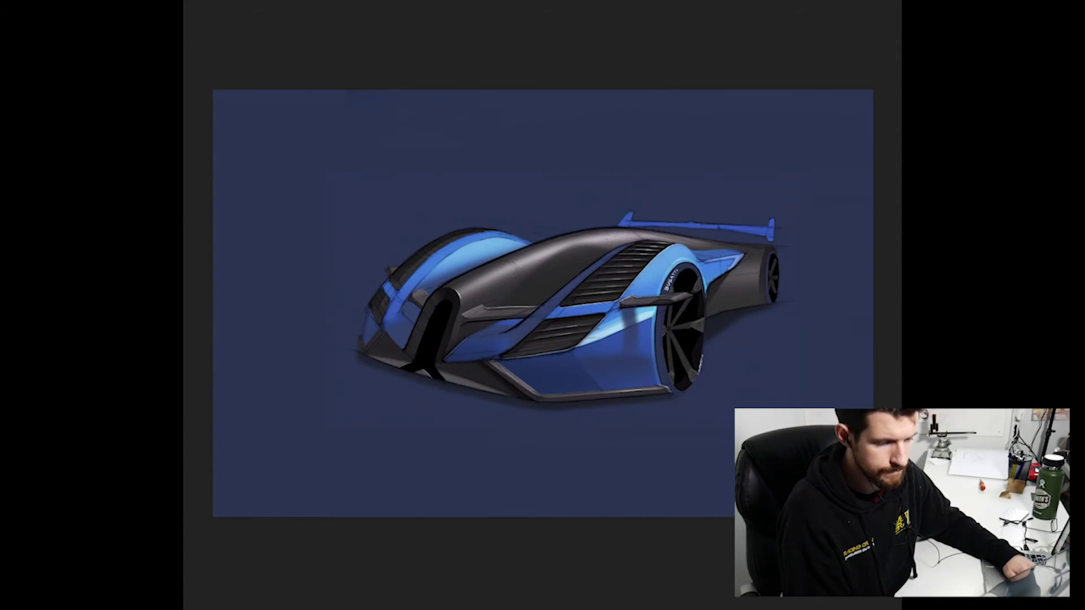
{"action": "key", "text": "ctrl+t"}
{"action": "left_click_drag", "start_coordinate": [565, 424], "coordinate": [559, 593]}
Step: Place the flipped copy under the car and apply a perspective distortion raising its far corner
{"action": "left_click_drag", "start_coordinate": [586, 537], "coordinate": [586, 495]}
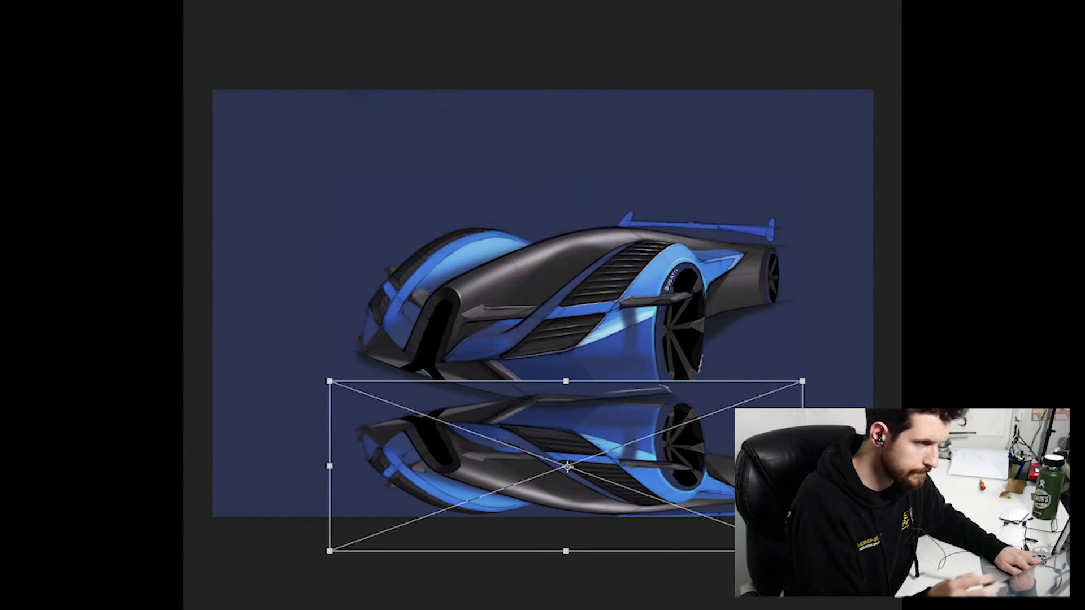
{"action": "left_click", "coordinate": [328, 34]}
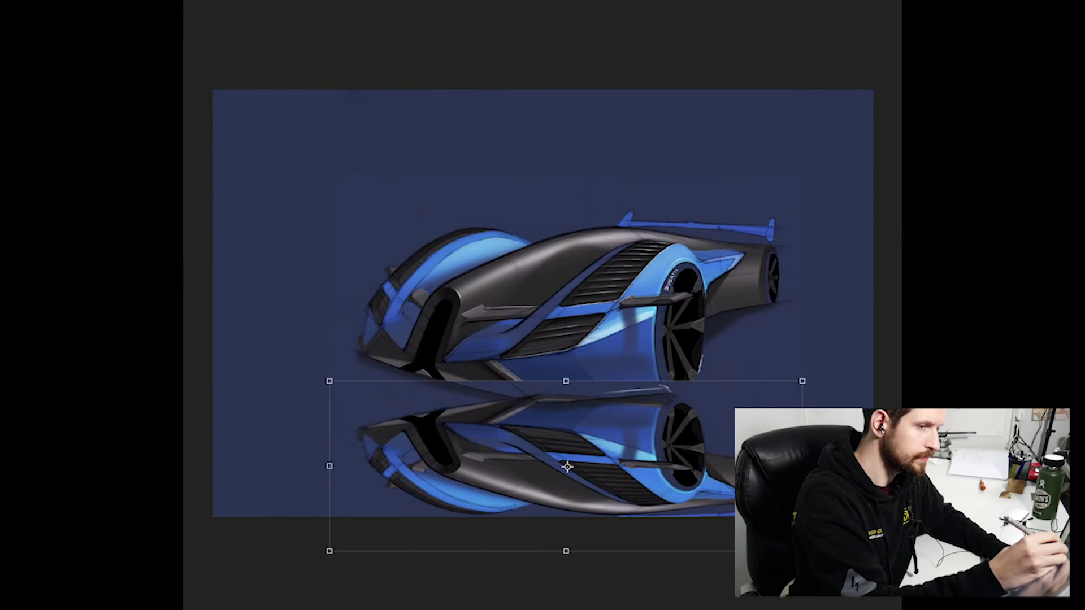
{"action": "left_click", "coordinate": [277, 2]}
{"action": "mouse_move", "coordinate": [315, 197]}
{"action": "left_click", "coordinate": [460, 259]}
{"action": "left_click_drag", "start_coordinate": [802, 381], "coordinate": [804, 308]}
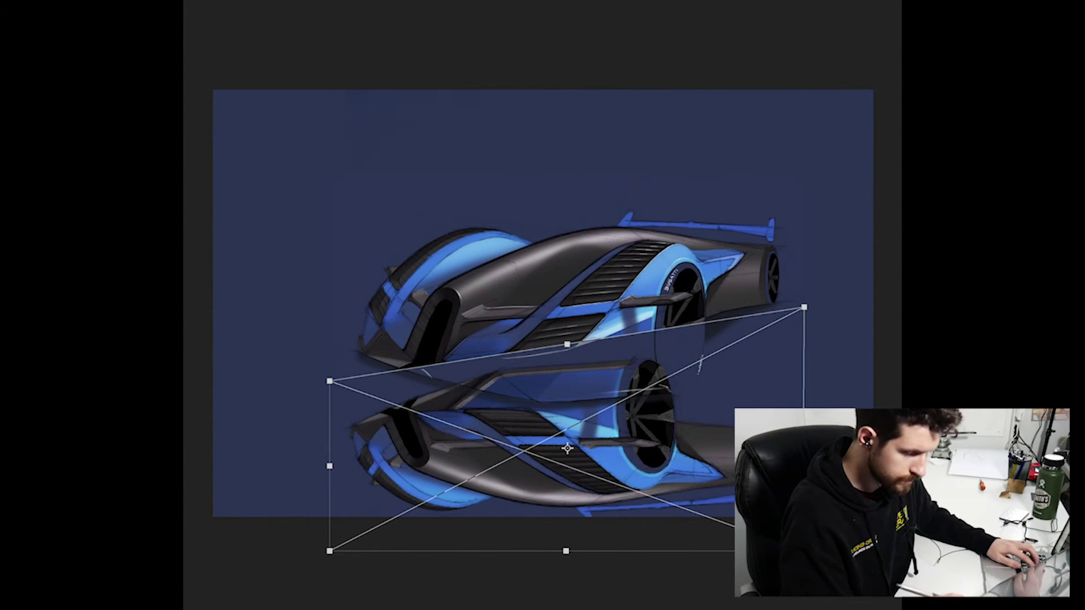
Step: Try bending the reflection with a warp grid, then discard the warp
{"action": "left_click", "coordinate": [277, 2]}
{"action": "mouse_move", "coordinate": [315, 198]}
{"action": "left_click", "coordinate": [460, 271]}
{"action": "left_click_drag", "start_coordinate": [804, 381], "coordinate": [813, 275]}
{"action": "left_click_drag", "start_coordinate": [814, 320], "coordinate": [812, 367]}
{"action": "left_click_drag", "start_coordinate": [565, 538], "coordinate": [565, 576]}
{"action": "left_click_drag", "start_coordinate": [645, 382], "coordinate": [648, 391]}
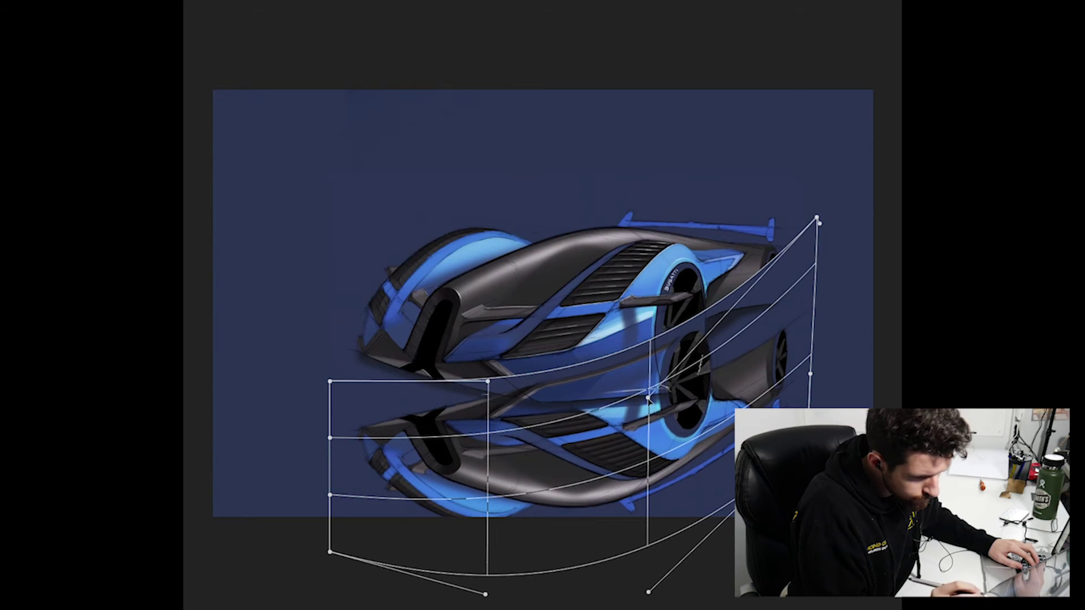
{"action": "key", "text": "Escape"}
Step: Nudge the reflection down, rotate it to match the ground, and rasterize its layer
{"action": "key", "text": "ctrl+t"}
{"action": "key", "text": "shift+Down"}
{"action": "key", "text": "shift+Down"}
{"action": "key", "text": "shift+Down"}
{"action": "key", "text": "shift+Down"}
{"action": "key", "text": "shift+Down"}
{"action": "left_click_drag", "start_coordinate": [824, 235], "coordinate": [815, 209]}
{"action": "key", "text": "Return"}
{"action": "right_click", "coordinate": [836, 226]}
{"action": "left_click", "coordinate": [869, 317]}
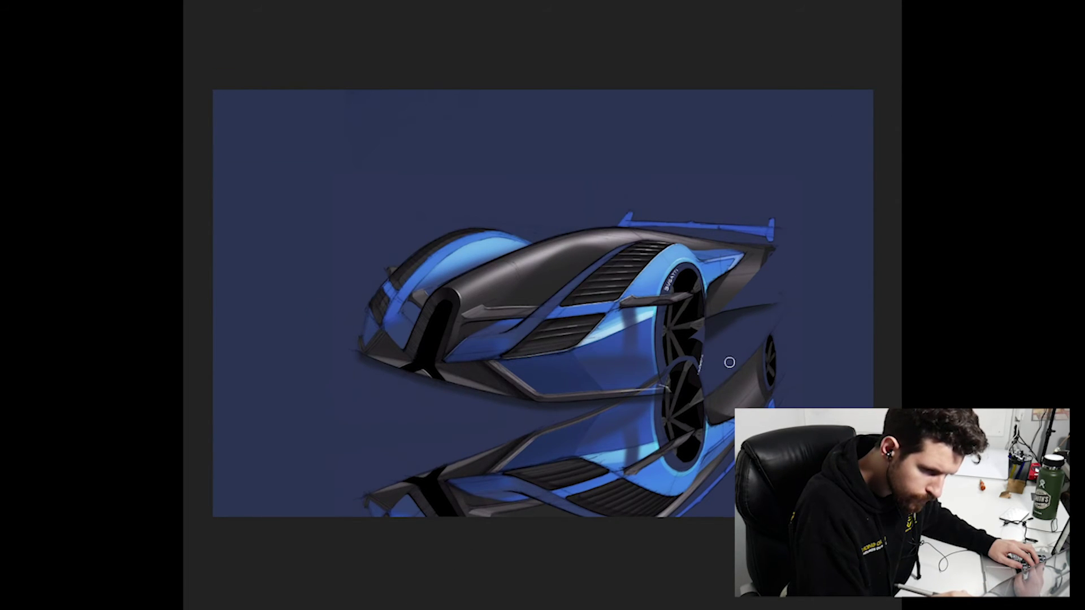
Step: Warp the reflection's right side upward, lower its opacity to 30%, and erase its front part
{"action": "left_click", "coordinate": [282, 1]}
{"action": "left_click", "coordinate": [460, 271]}
{"action": "left_click_drag", "start_coordinate": [791, 367], "coordinate": [789, 341]}
{"action": "key", "text": "Return"}
{"action": "key", "text": "3"}
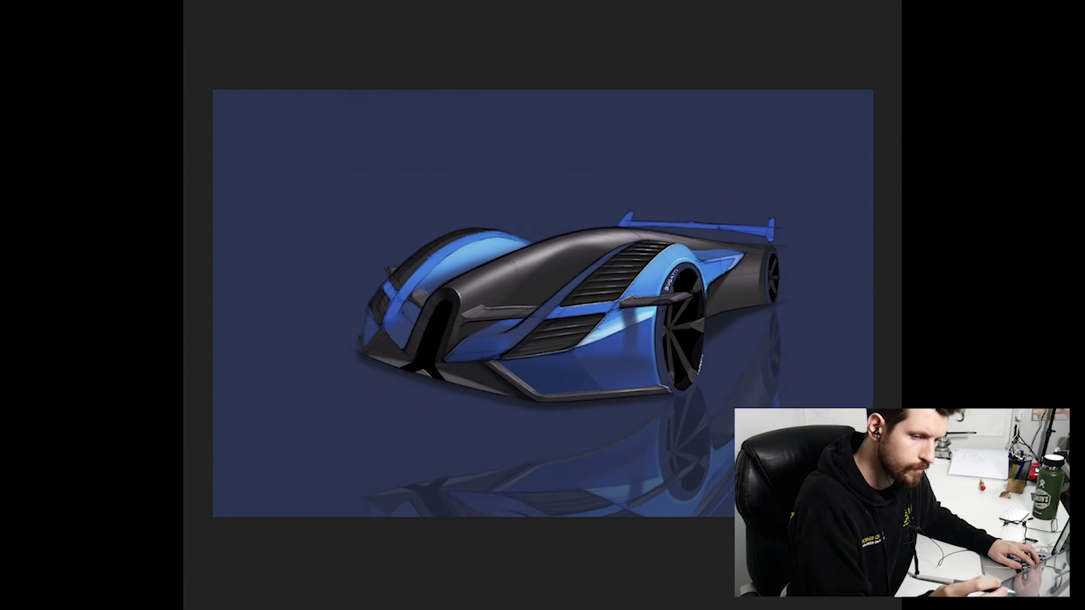
{"action": "mouse_move", "coordinate": [450, 521]}
{"action": "left_mouse_down"}
{"action": "mouse_move", "coordinate": [614, 435]}
{"action": "mouse_move", "coordinate": [728, 452]}
{"action": "left_mouse_up"}
Step: Lasso and transform the wheel reflection, then switch to a large soft brush preset
{"action": "key", "text": "bracketleft"}
{"action": "key", "text": "bracketleft"}
{"action": "key", "text": "bracketleft"}
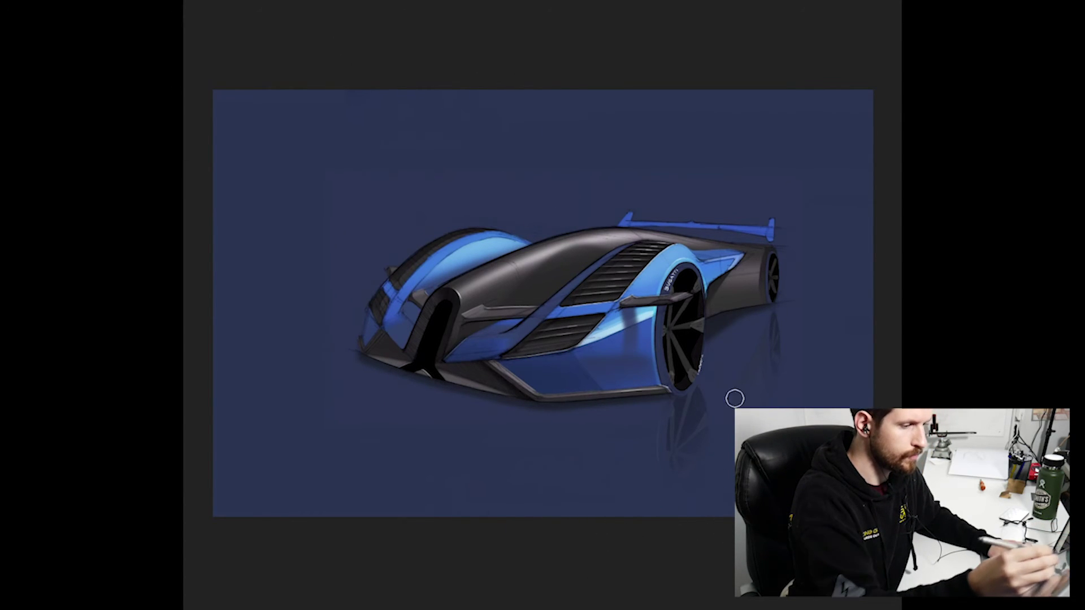
{"action": "left_click_drag", "start_coordinate": [706, 365], "coordinate": [655, 508]}
{"action": "key", "text": "ctrl+t"}
{"action": "key", "text": "Return"}
{"action": "right_click", "coordinate": [195, 52]}
{"action": "double_click", "coordinate": [194, 52]}
{"action": "key", "text": "bracketright"}
{"action": "key", "text": "bracketright"}
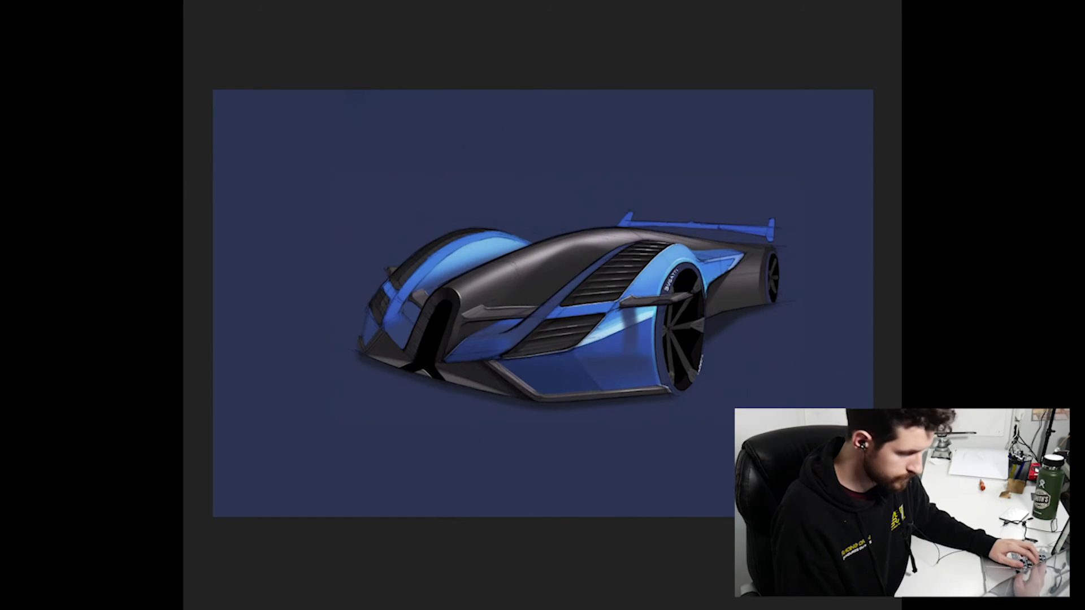
{"action": "scroll", "coordinate": [577, 462], "scroll_direction": "up", "scroll_amount": 5}
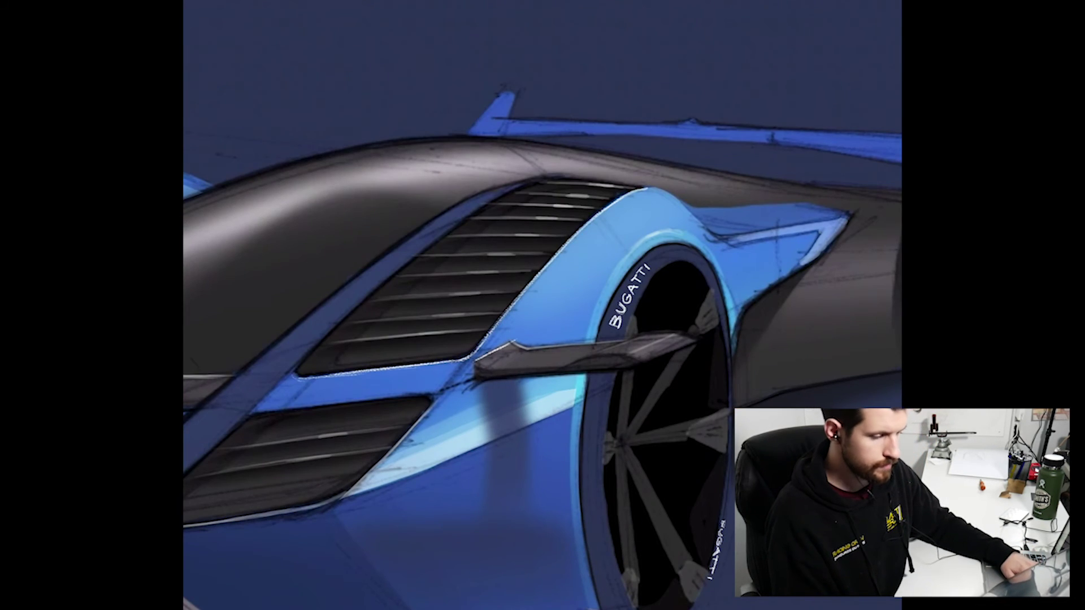
{"action": "key", "text": "ctrl+plus"}
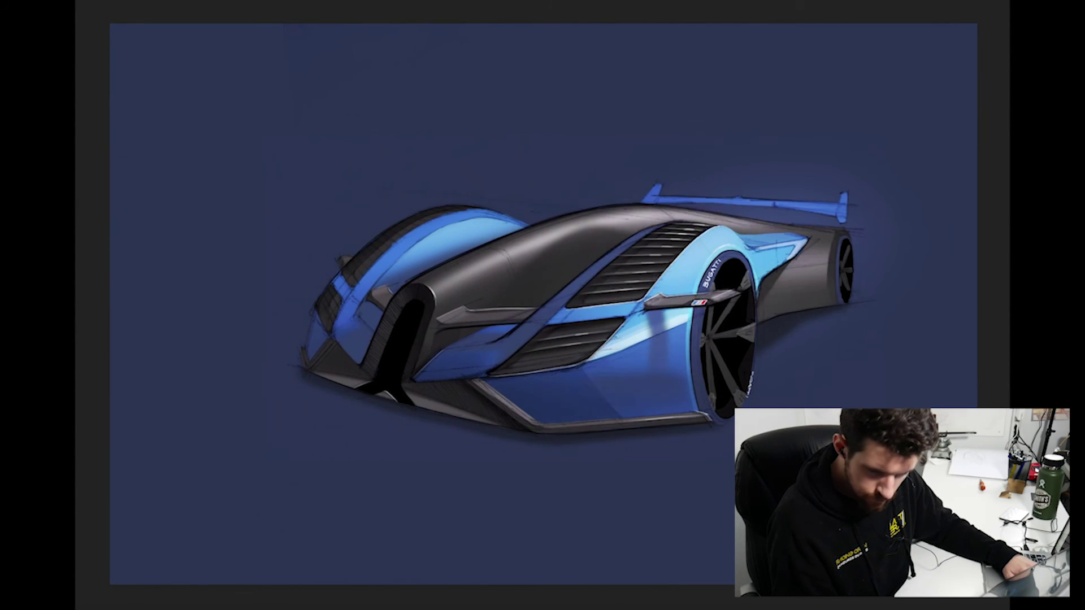
Step: Zoom in until the canvas fills the screen around the side mirror arm
{"action": "key", "text": "ctrl+plus"}
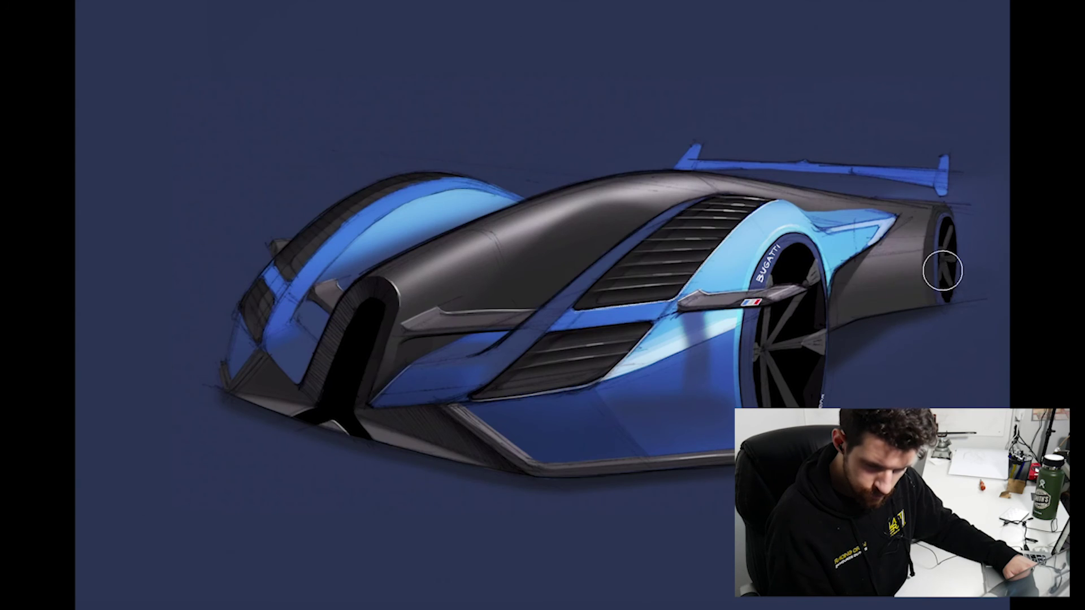
Step: Zoom in on the car's front and paint light highlights along the dark side trim
{"action": "left_click_drag", "start_coordinate": [942, 270], "coordinate": [550, 321]}
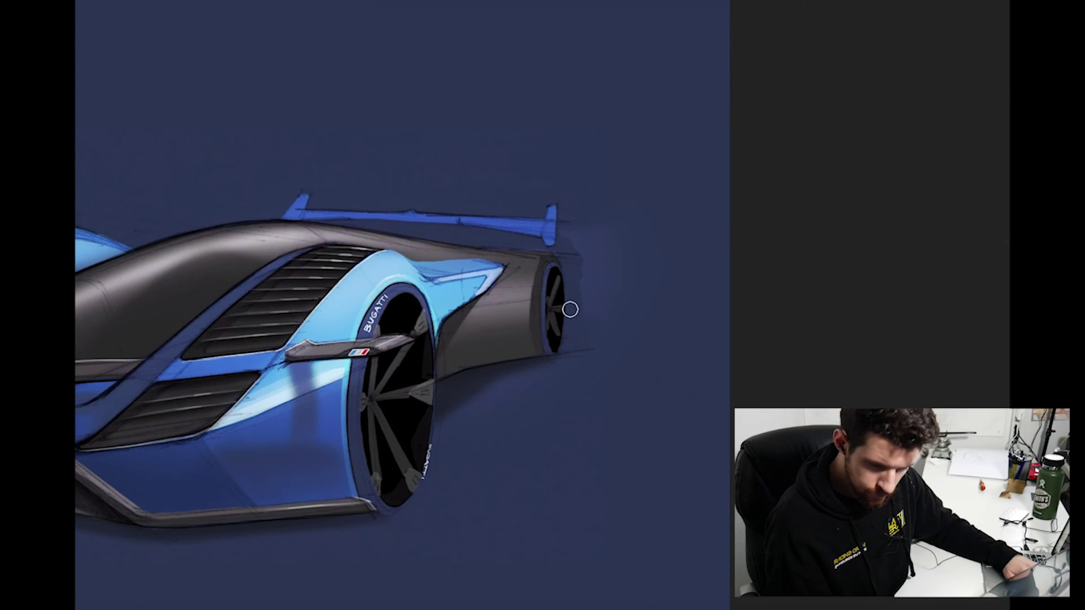
{"action": "key", "text": "ctrl+0"}
{"action": "key", "text": "ctrl+plus"}
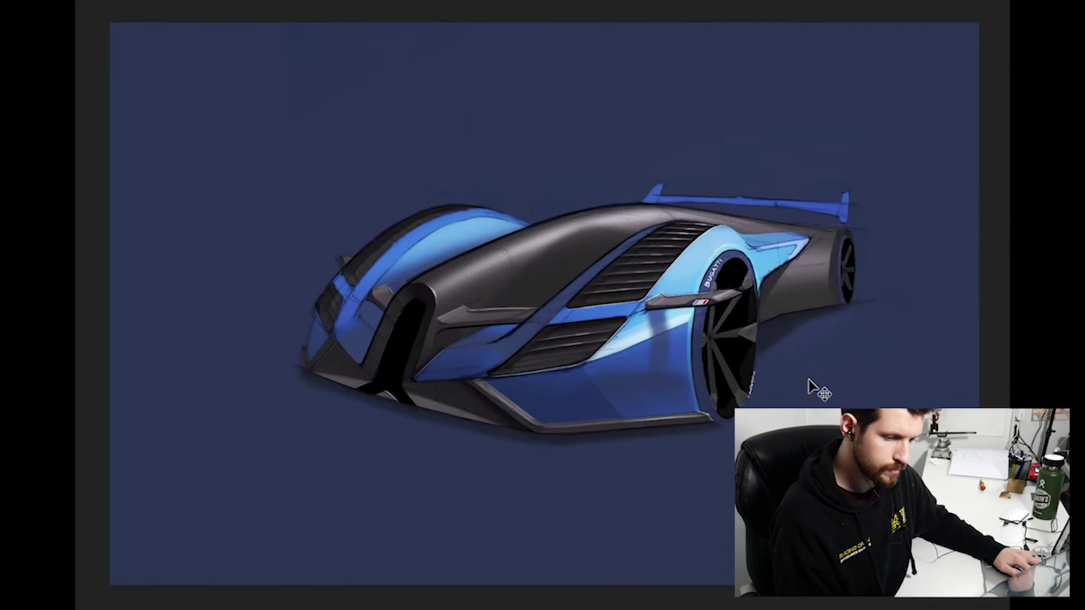
{"action": "key", "text": "ctrl+plus"}
{"action": "key", "text": "bracketright"}
{"action": "key", "text": "bracketright"}
{"action": "key", "text": "bracketright"}
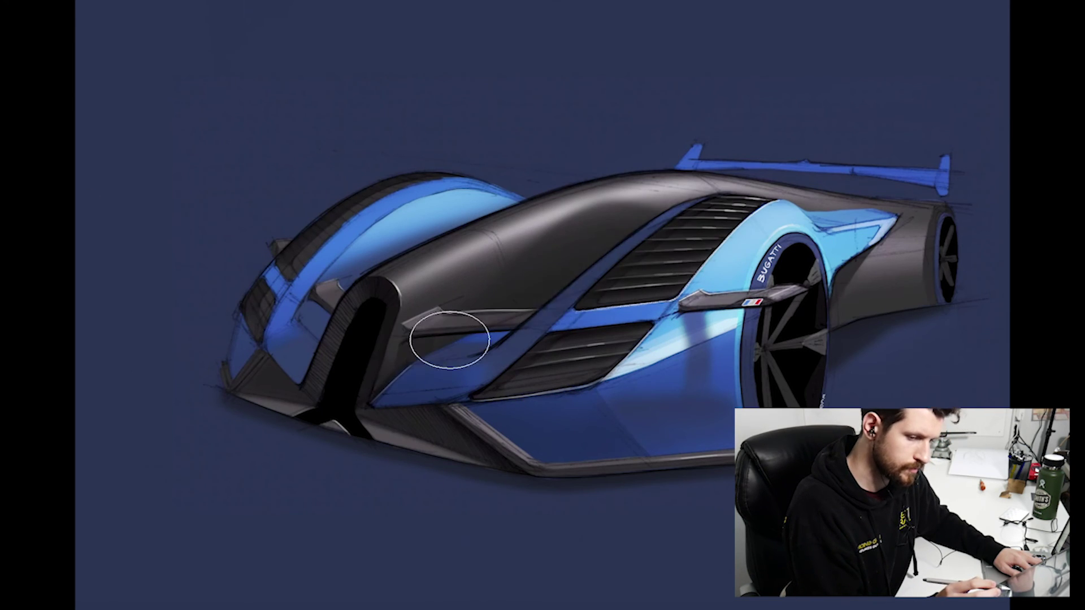
{"action": "key", "text": "bracketleft"}
{"action": "key", "text": "bracketleft"}
{"action": "key", "text": "bracketleft"}
{"action": "key", "text": "bracketleft"}
{"action": "key", "text": "ctrl+plus"}
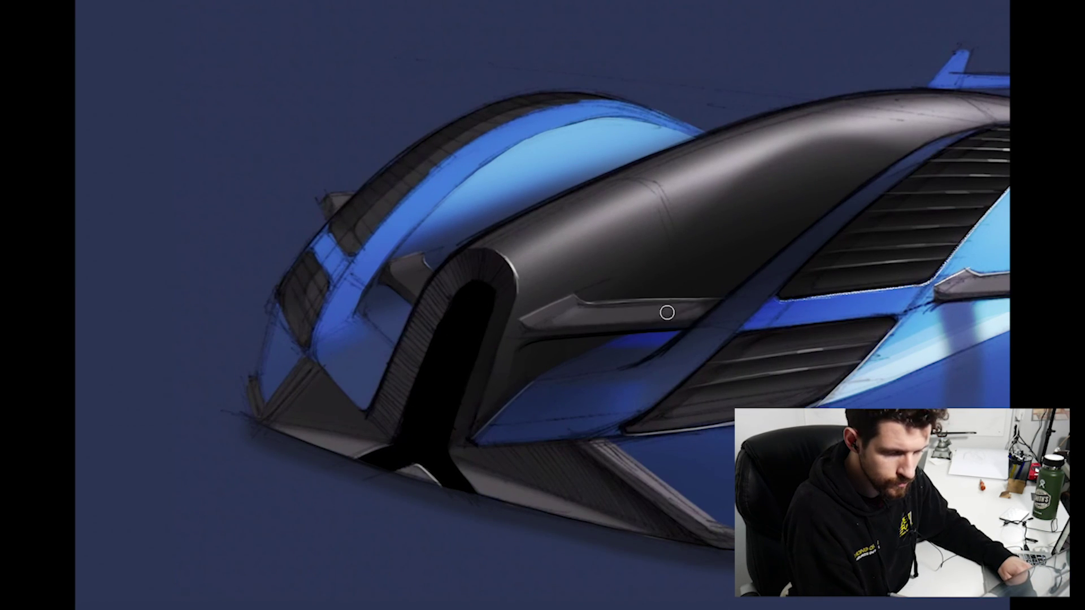
{"action": "mouse_move", "coordinate": [534, 319]}
{"action": "left_mouse_down"}
{"action": "mouse_move", "coordinate": [706, 306]}
{"action": "mouse_move", "coordinate": [594, 310]}
{"action": "left_mouse_up"}
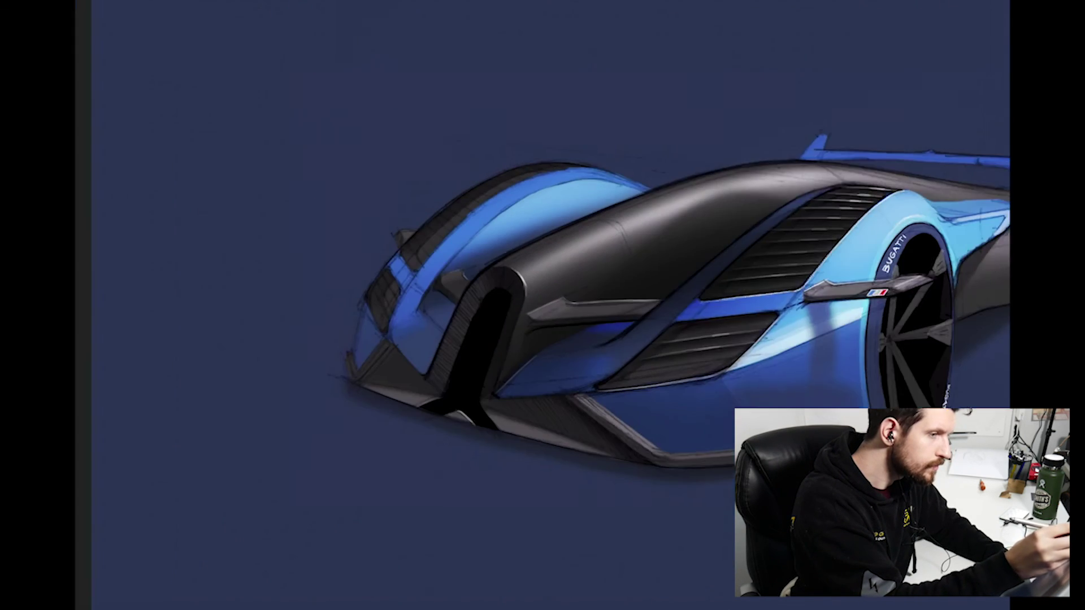
Step: Zoom in on the hood and side vents and fine-tune the brush size
{"action": "left_click", "coordinate": [468, 494]}
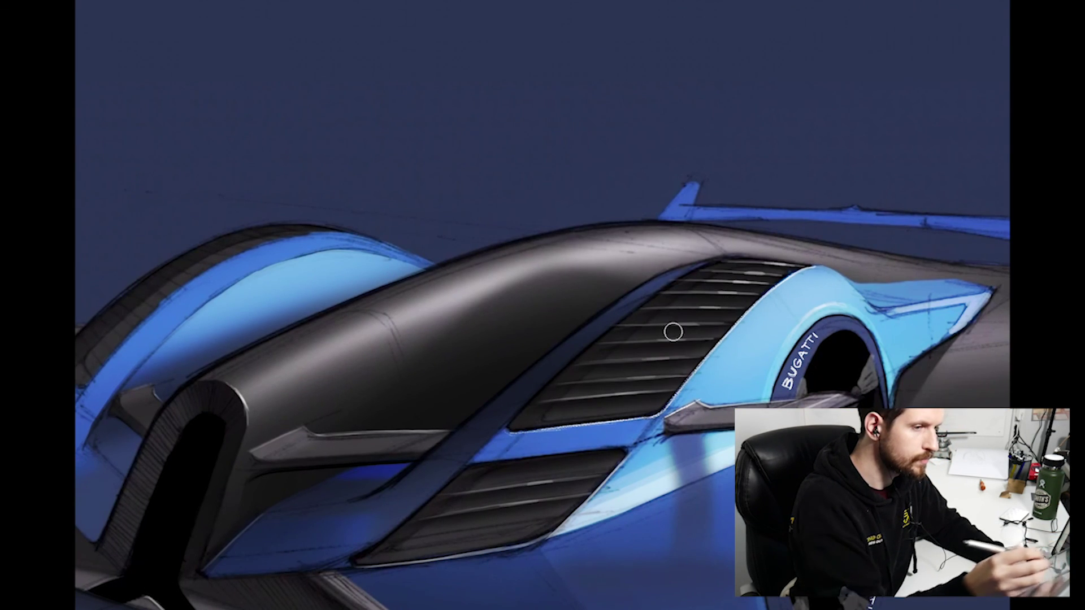
{"action": "key", "text": "ctrl+minus"}
{"action": "key", "text": "ctrl+plus"}
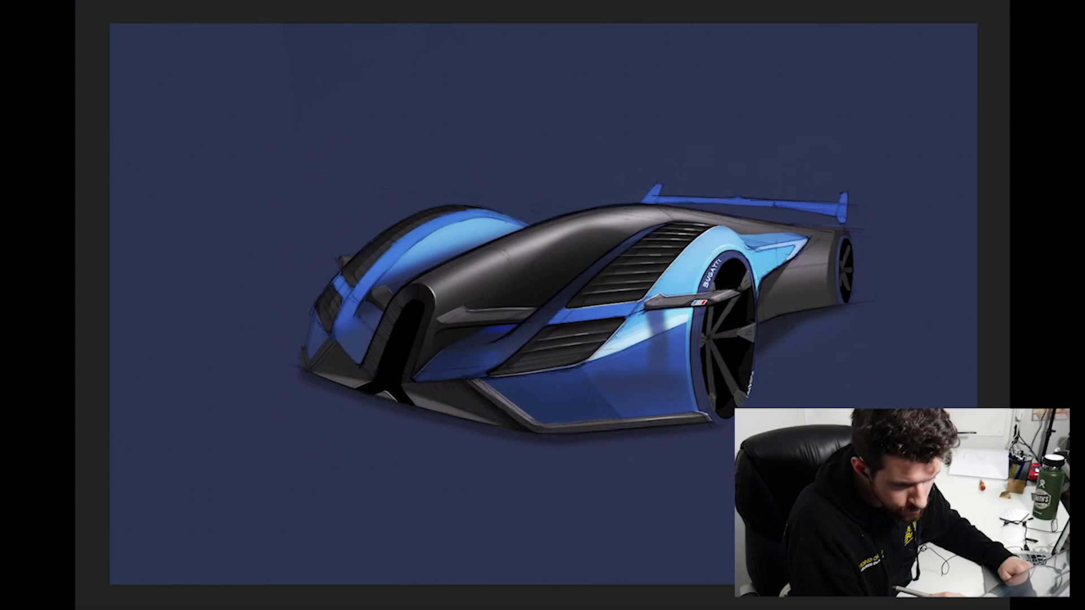
{"action": "key", "text": "ctrl+plus"}
{"action": "key", "text": "ctrl+minus"}
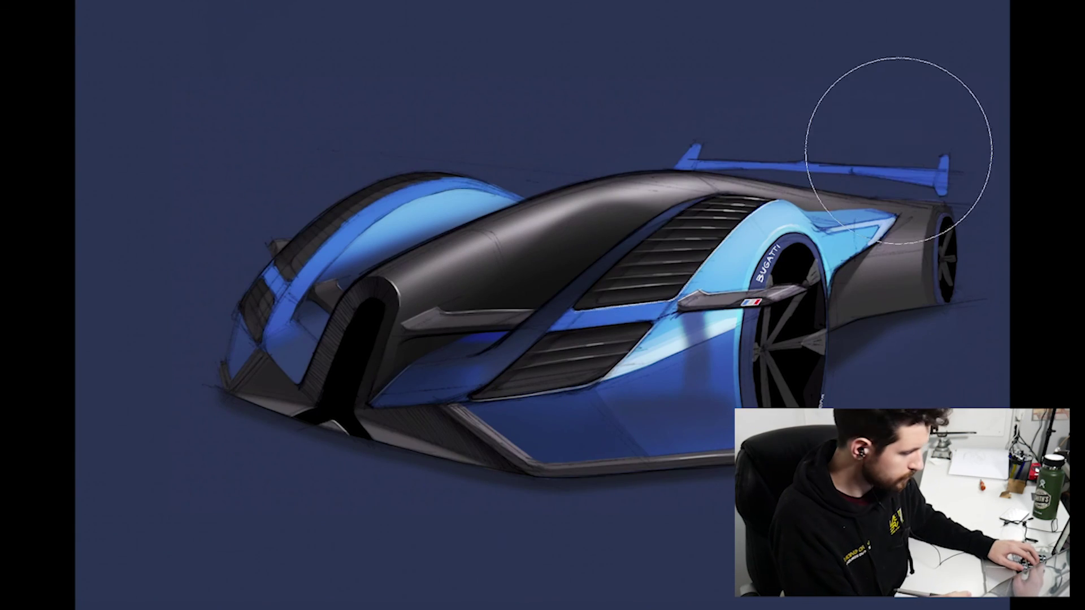
{"action": "key", "text": "bracketleft"}
{"action": "key", "text": "bracketleft"}
{"action": "key", "text": "bracketleft"}
{"action": "key", "text": "bracketright"}
{"action": "key", "text": "bracketright"}
{"action": "key", "text": "bracketright"}
{"action": "key", "text": "bracketright"}
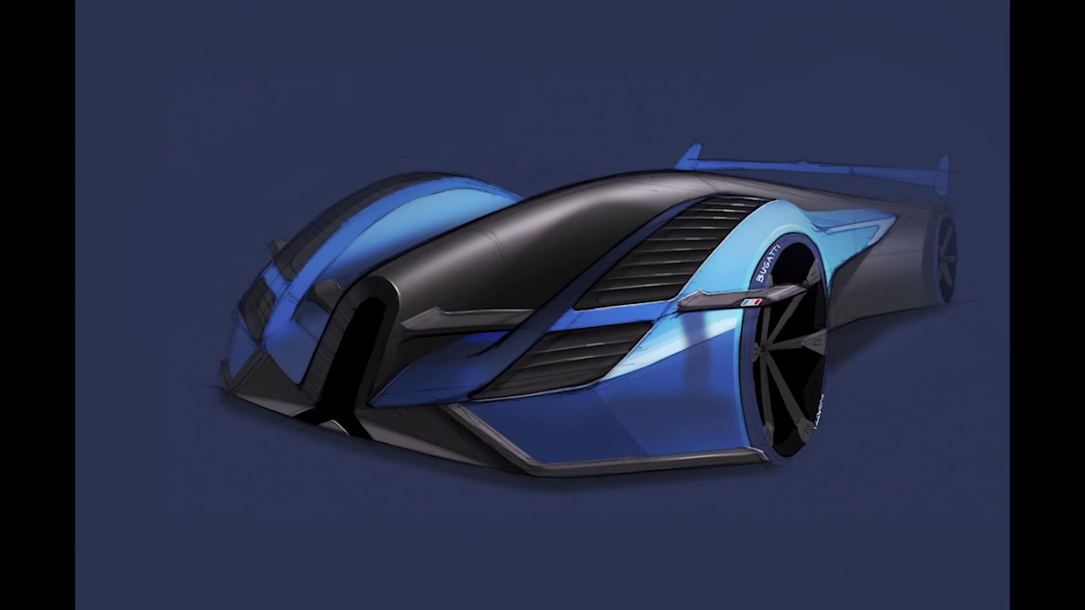
Step: Choose a small brush preset and hand-write a white signature beside the rear wheel
{"action": "right_click", "coordinate": [140, 88]}
{"action": "scroll", "coordinate": [170, 147], "scroll_direction": "down", "scroll_amount": 2}
{"action": "key", "text": "Escape"}
{"action": "scroll", "coordinate": [735, 396], "scroll_direction": "up", "scroll_amount": 5}
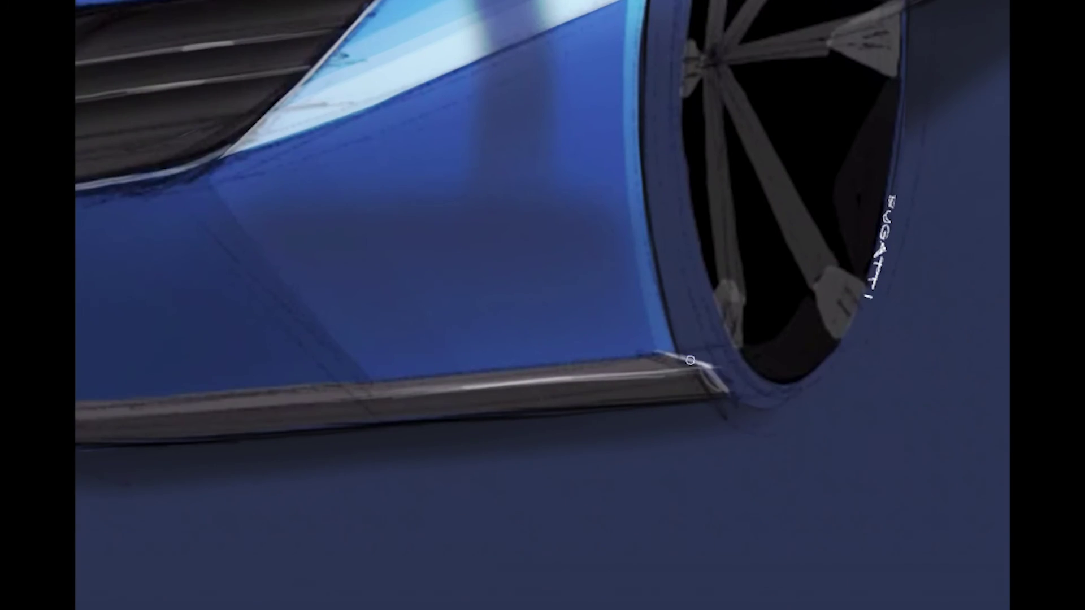
{"action": "left_click_drag", "start_coordinate": [938, 222], "coordinate": [564, 192]}
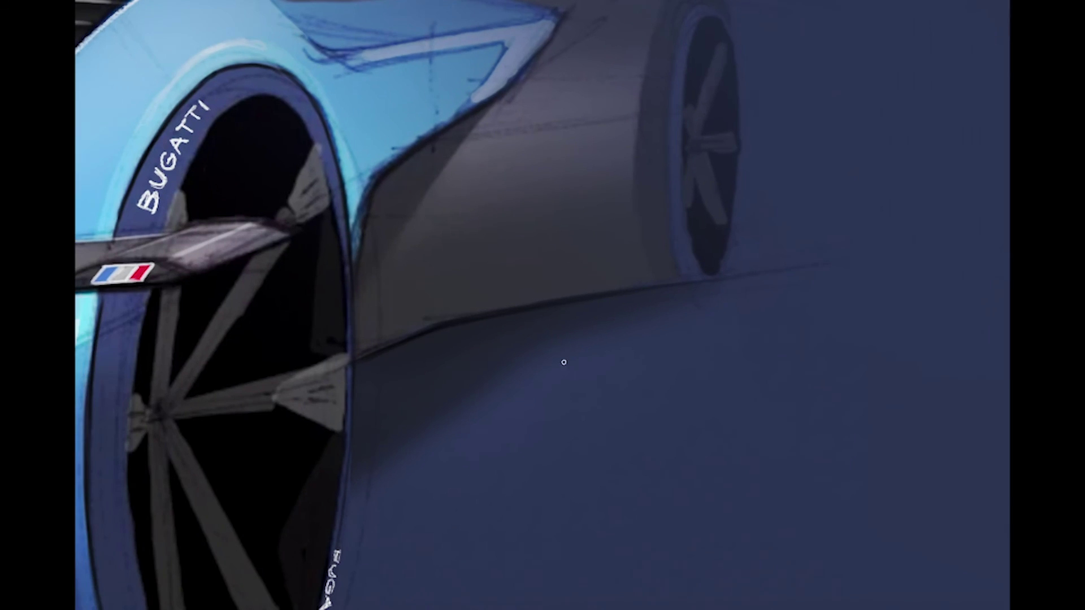
{"action": "left_click_drag", "start_coordinate": [561, 358], "coordinate": [661, 325]}
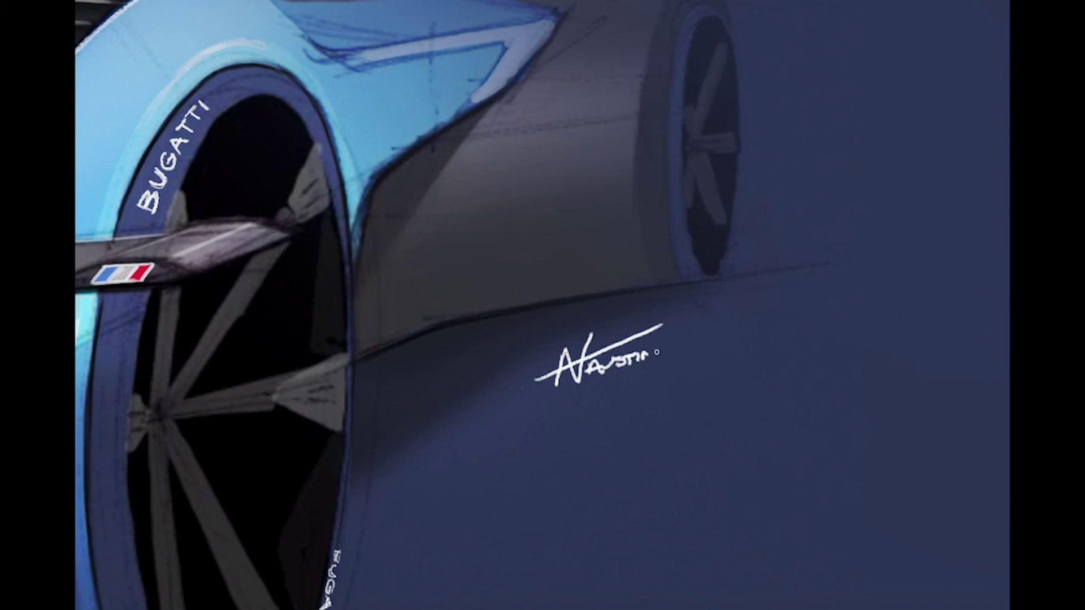